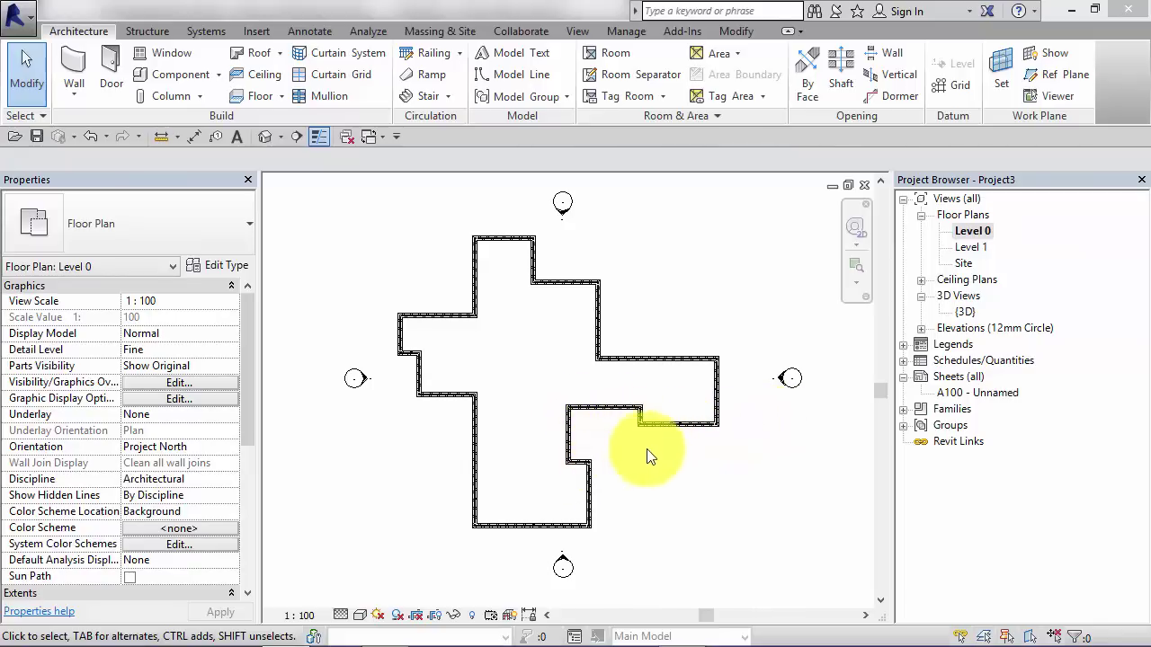
# Open the {3D} view and orbit the cross-shaped brick walls to a new angle.
pyautogui.doubleClick(966, 312)
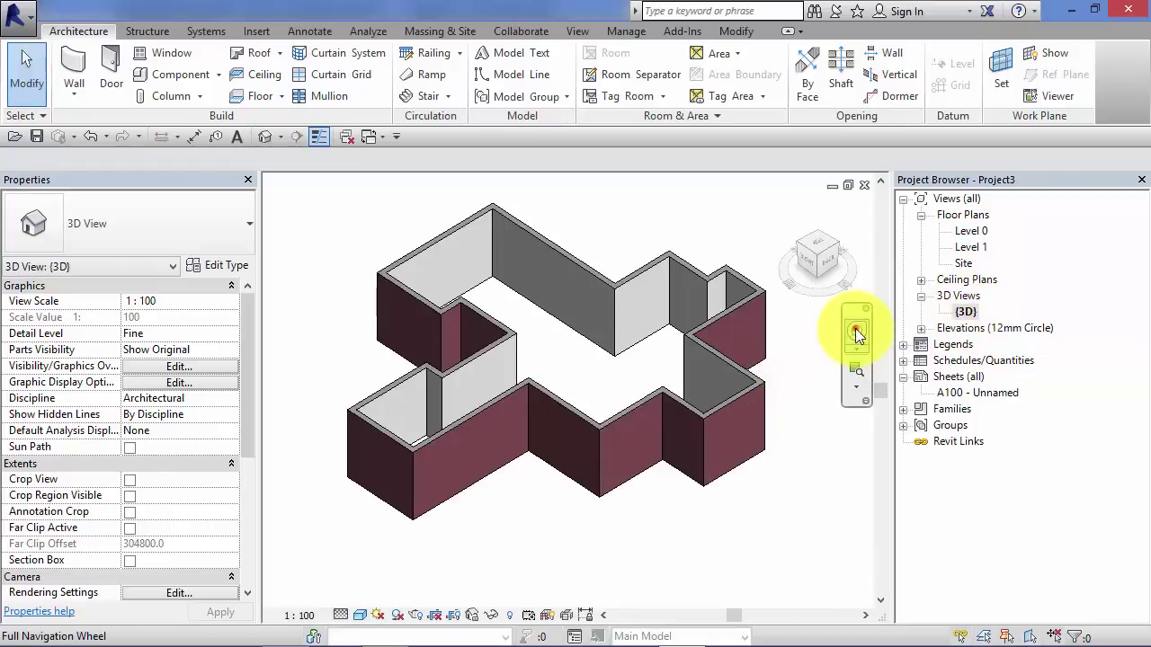
pyautogui.click(856, 331)
pyautogui.moveTo(824, 383)
pyautogui.mouseDown()
pyautogui.moveTo(726, 339)
pyautogui.moveTo(676, 360)
pyautogui.moveTo(796, 399)
pyautogui.moveTo(812, 380)
pyautogui.mouseUp()
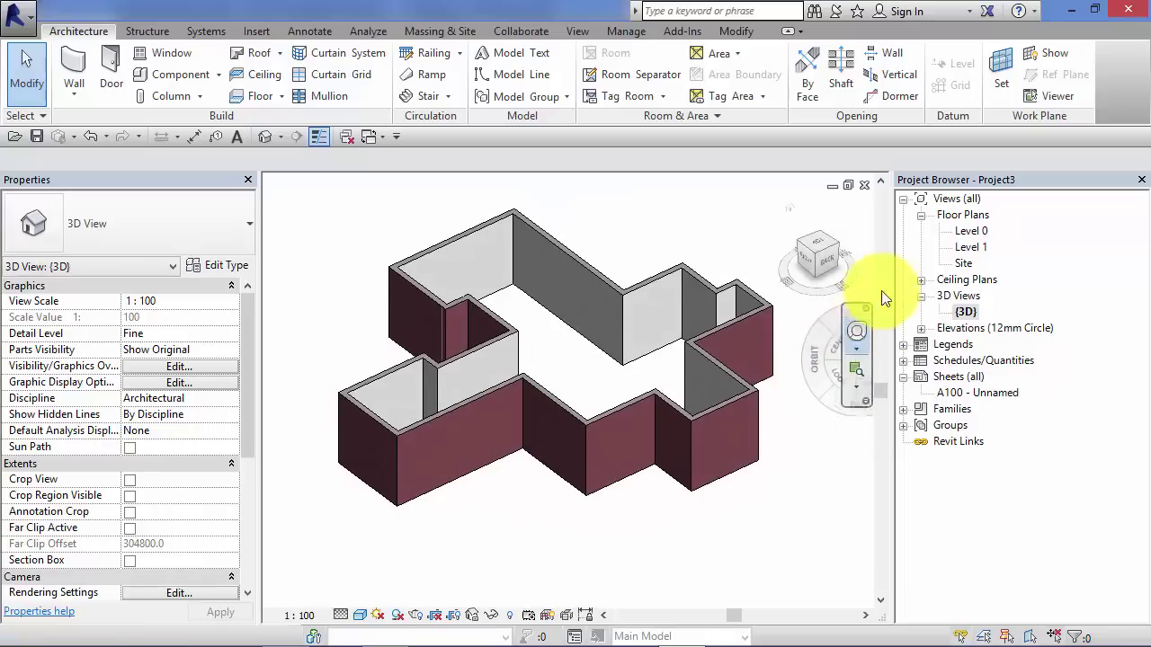
pyautogui.press('Escape')
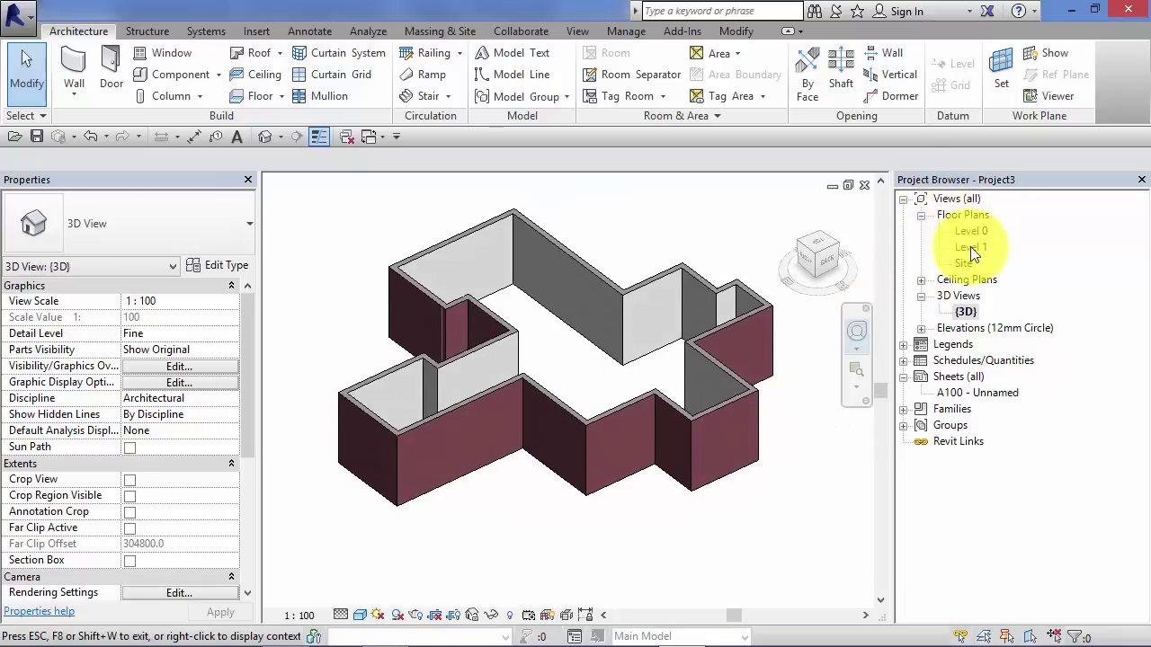
# Open the Level 1 plan, recentre it, and expand the Architecture tab's Roof dropdown.
pyautogui.doubleClick(970, 246)
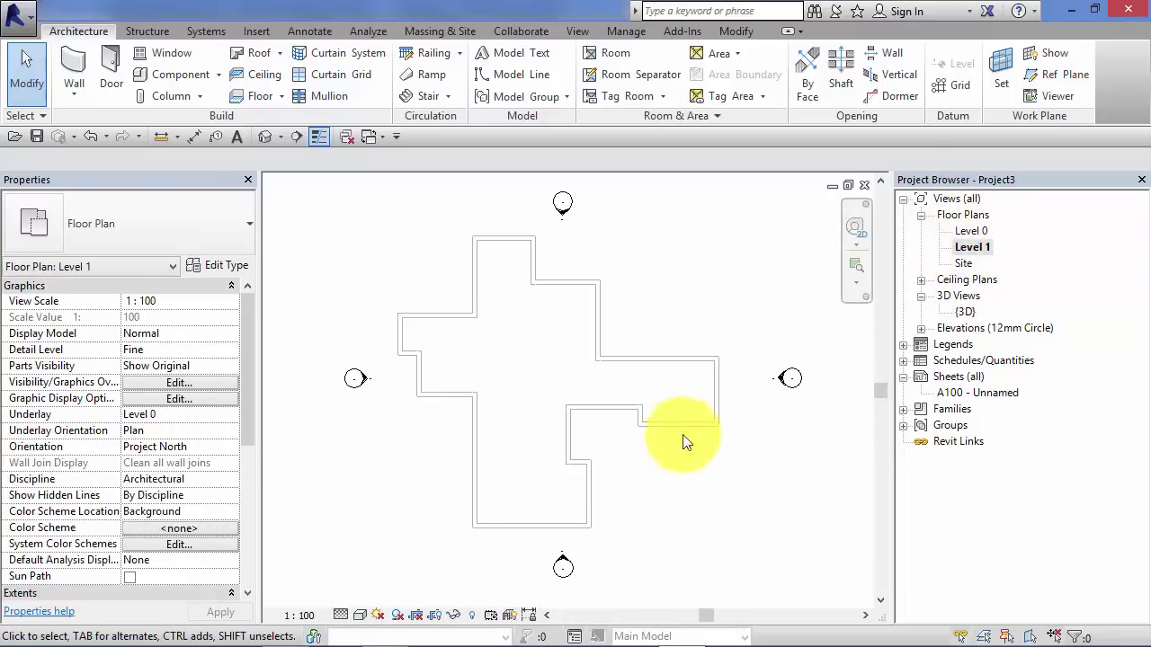
pyautogui.moveTo(702, 500); pyautogui.dragTo(698, 482, button='middle')
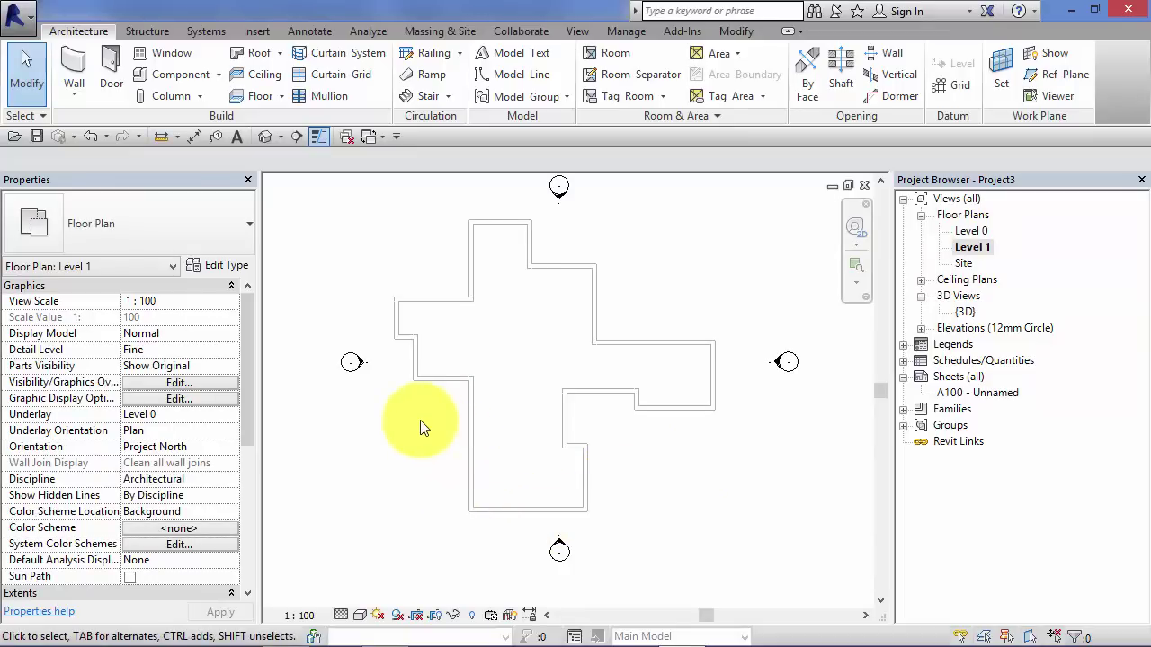
pyautogui.moveTo(429, 430); pyautogui.dragTo(443, 443, button='middle')
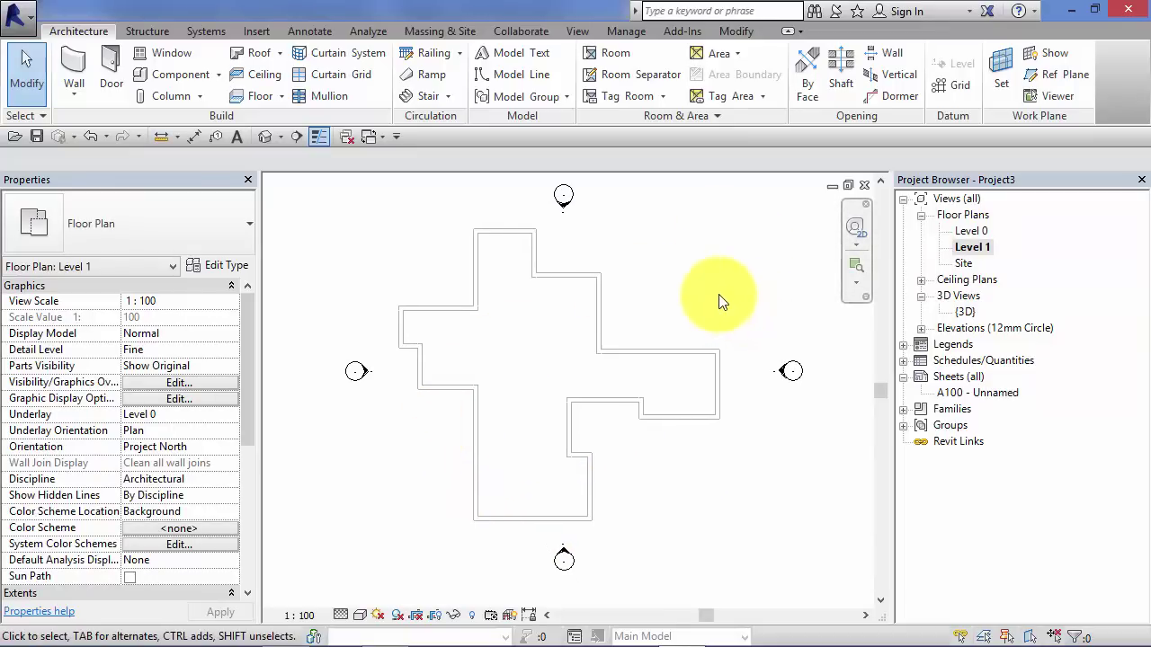
pyautogui.click(76, 33)
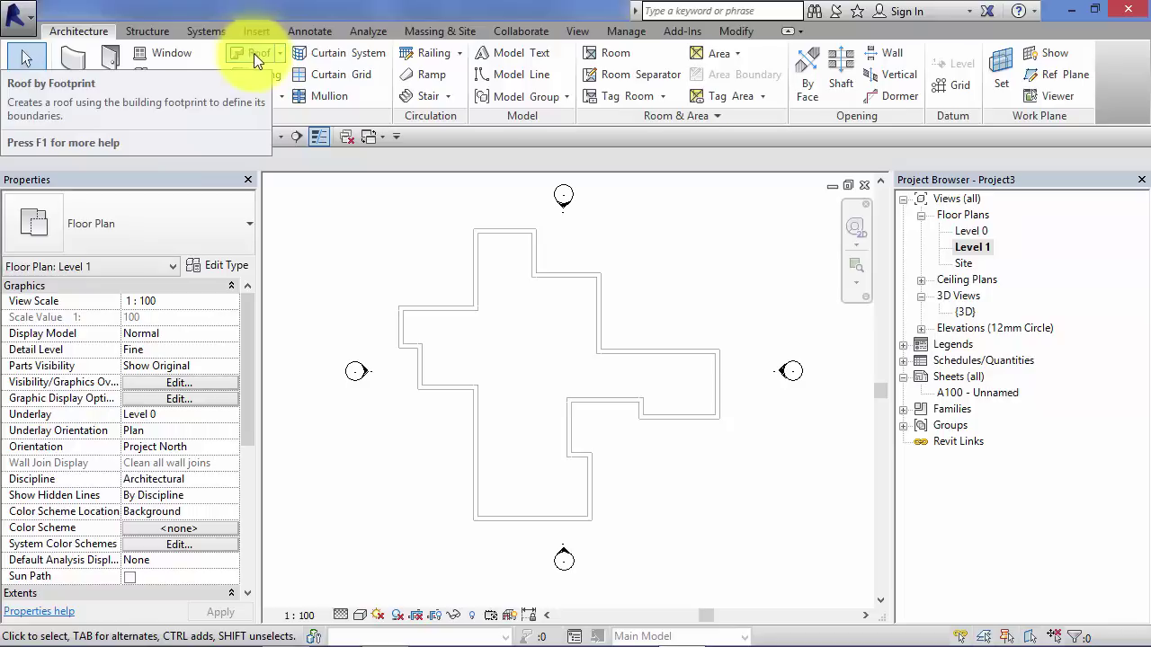
pyautogui.click(282, 52)
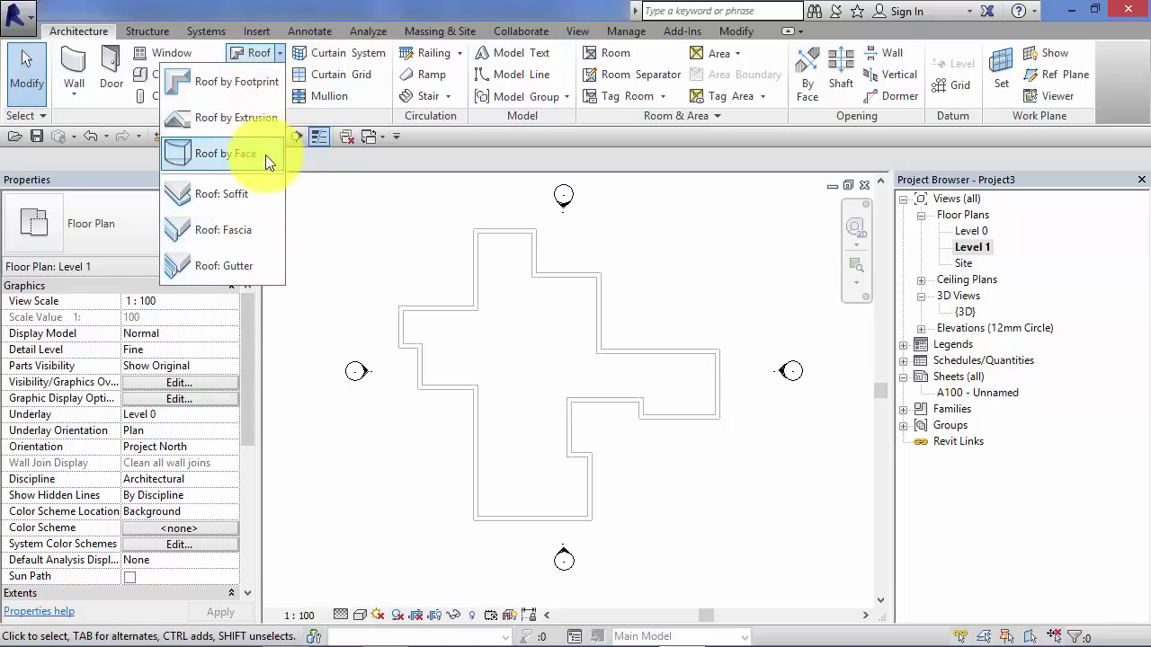
# Choose Roof by Footprint to begin a Basic Roof sketch on Level 1.
pyautogui.click(239, 81)
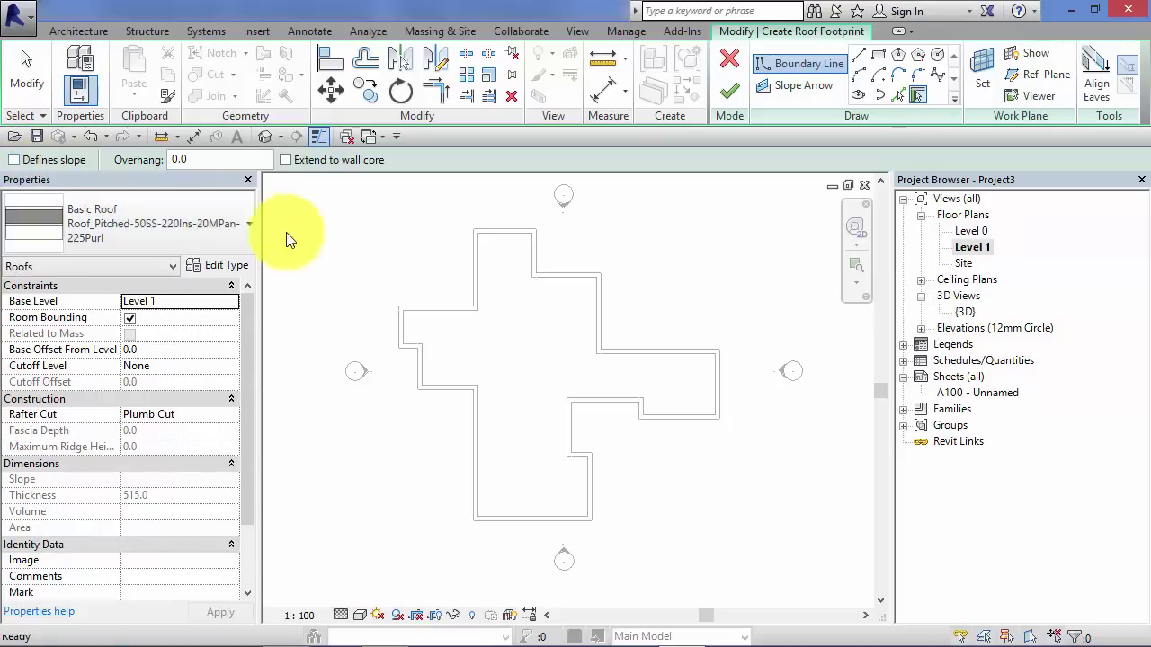
pyautogui.scroll(1, 357, 357)
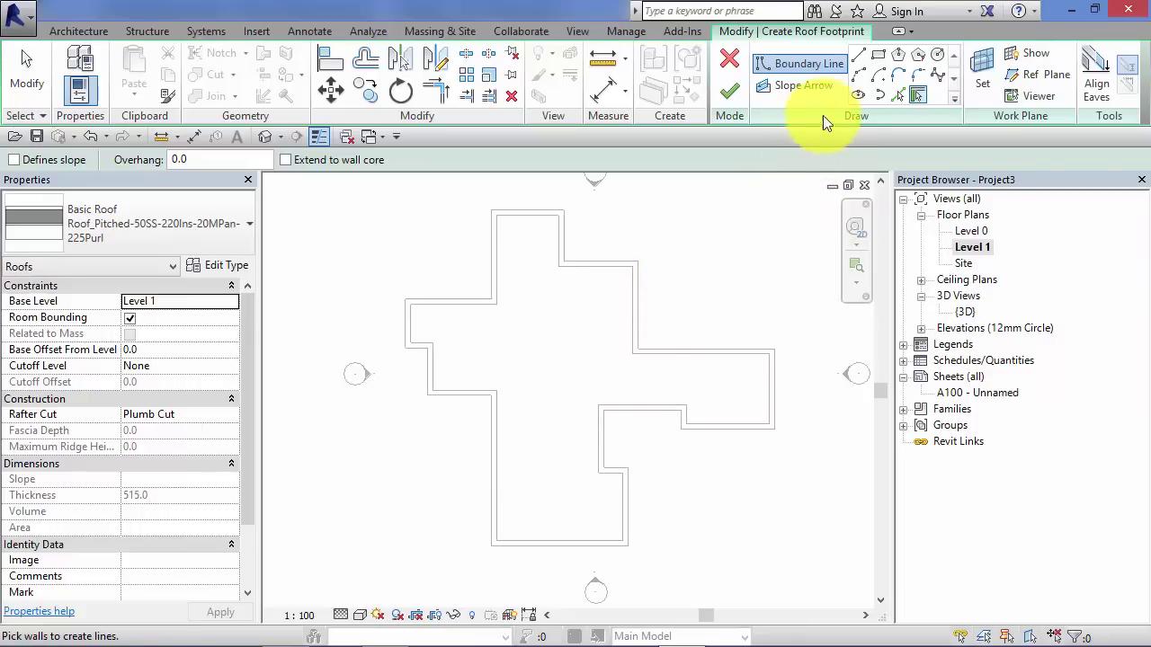
# Use Pick Walls with Tab to trace boundary lines along the entire wall chain.
pyautogui.click(916, 93)
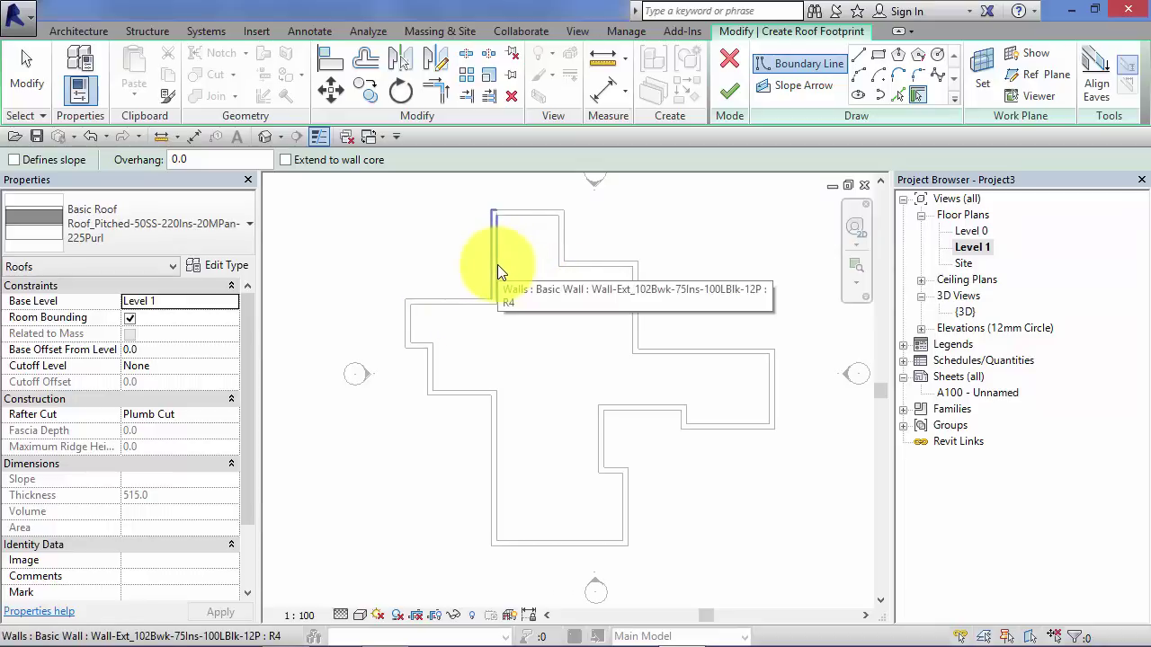
pyautogui.press('Tab')
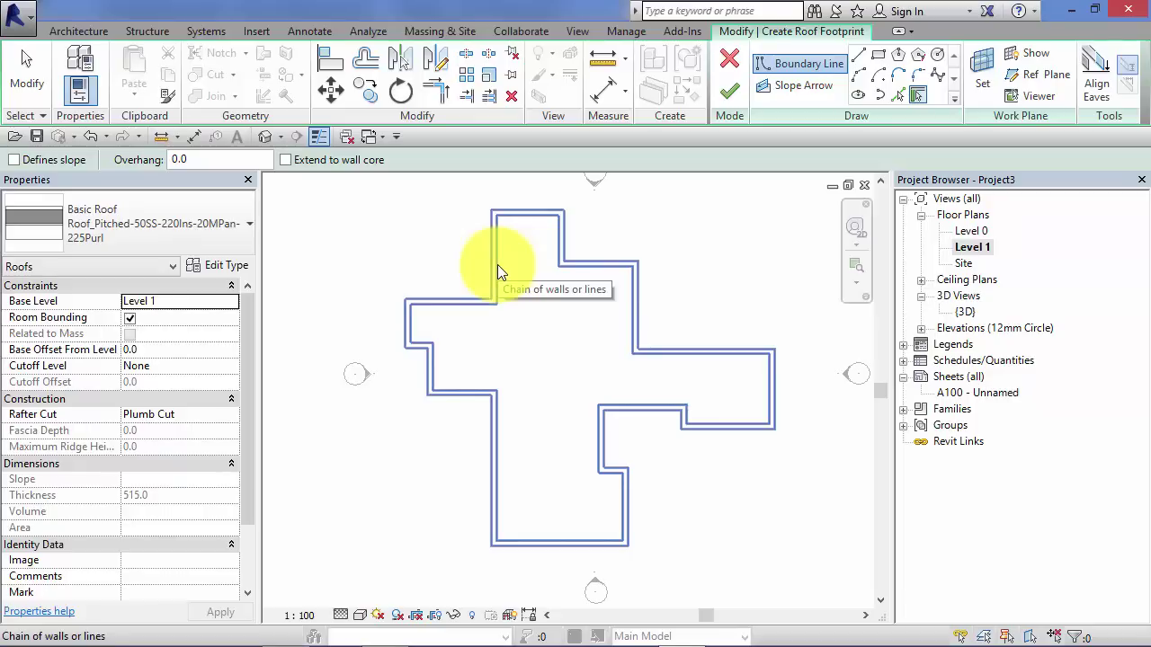
pyautogui.click(497, 264)
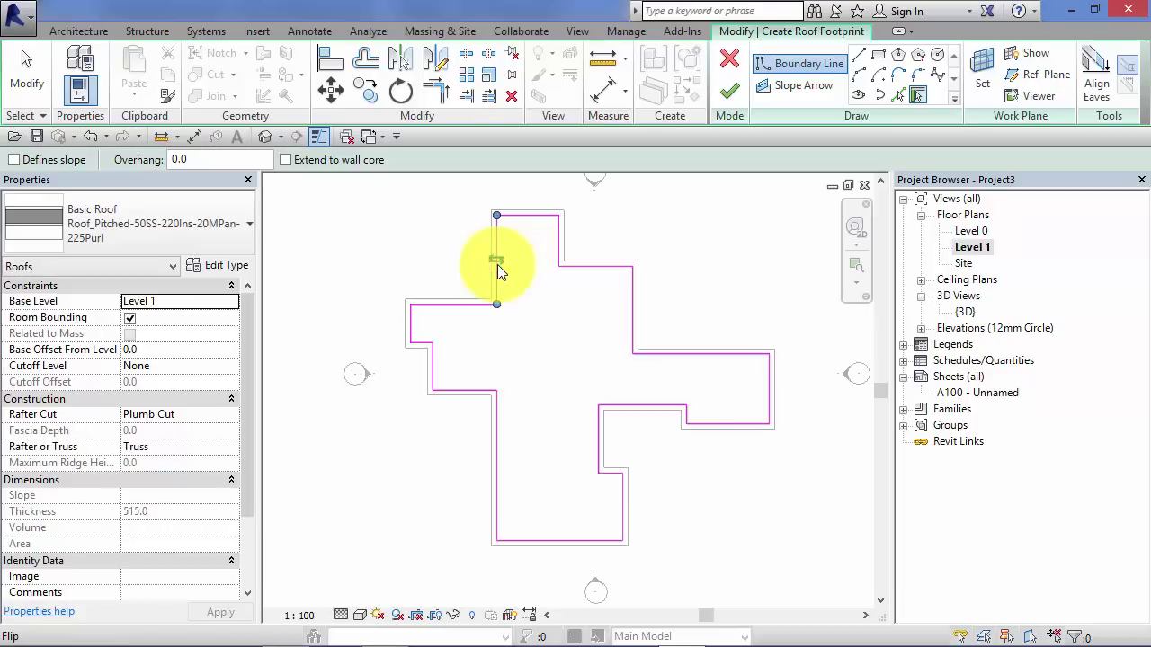
# Zoom and pan around the sketch to confirm the closed cross-shaped boundary loop.
pyautogui.scroll(3, 520, 270)
pyautogui.moveTo(527, 260); pyautogui.dragTo(491, 242, button='middle')
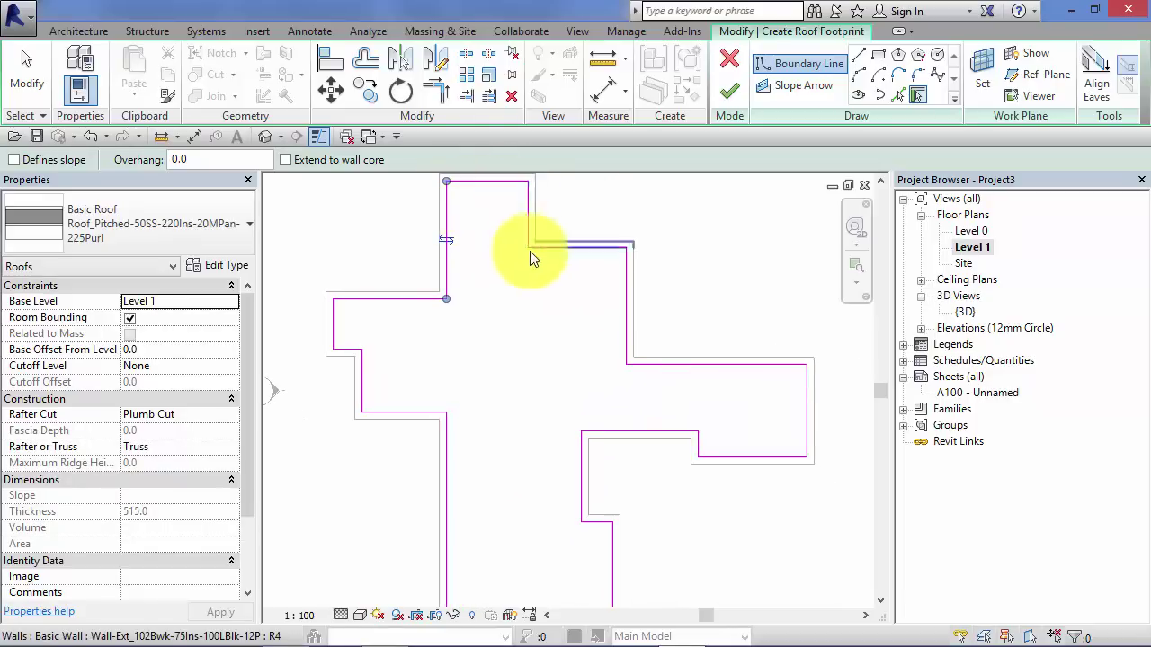
pyautogui.scroll(-2, 585, 403)
pyautogui.scroll(-1, 557, 378)
pyautogui.moveTo(558, 377); pyautogui.dragTo(575, 346, button='middle')
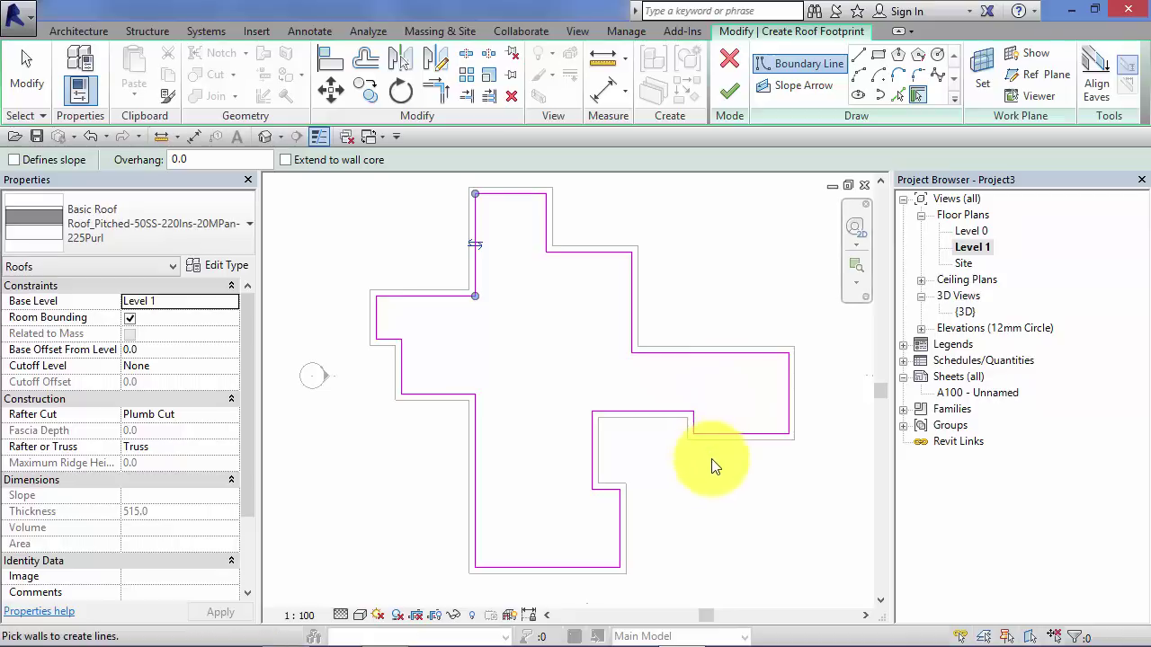
pyautogui.scroll(1, 724, 461)
pyautogui.scroll(2, 820, 420)
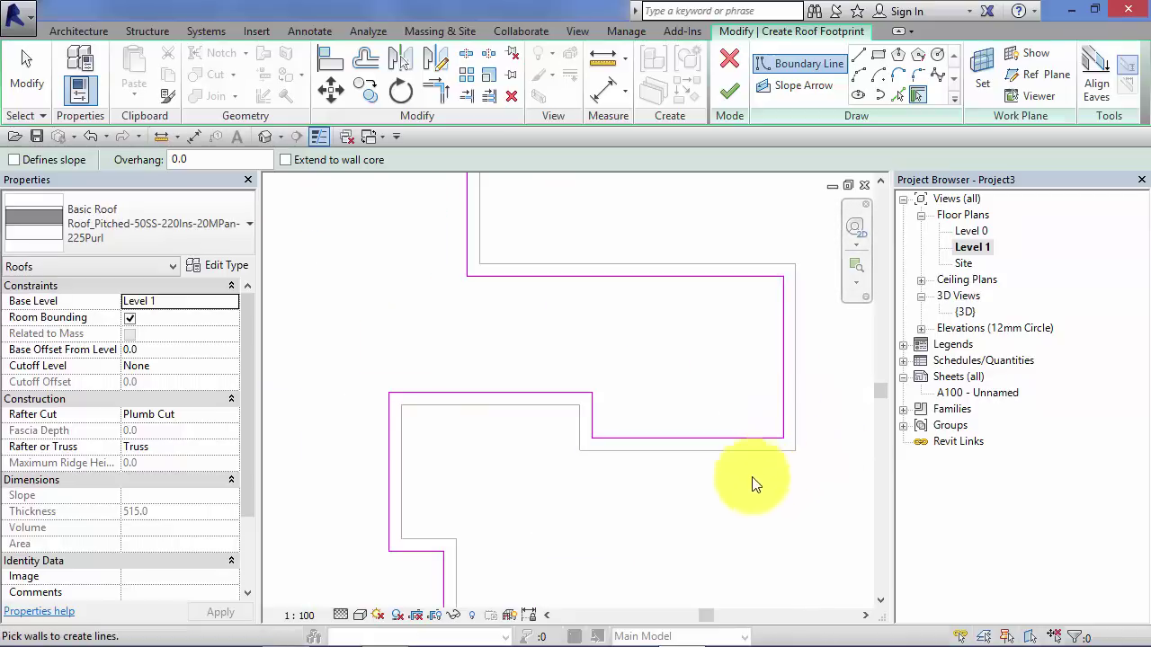
pyautogui.scroll(-1, 728, 501)
pyautogui.scroll(-1, 554, 493)
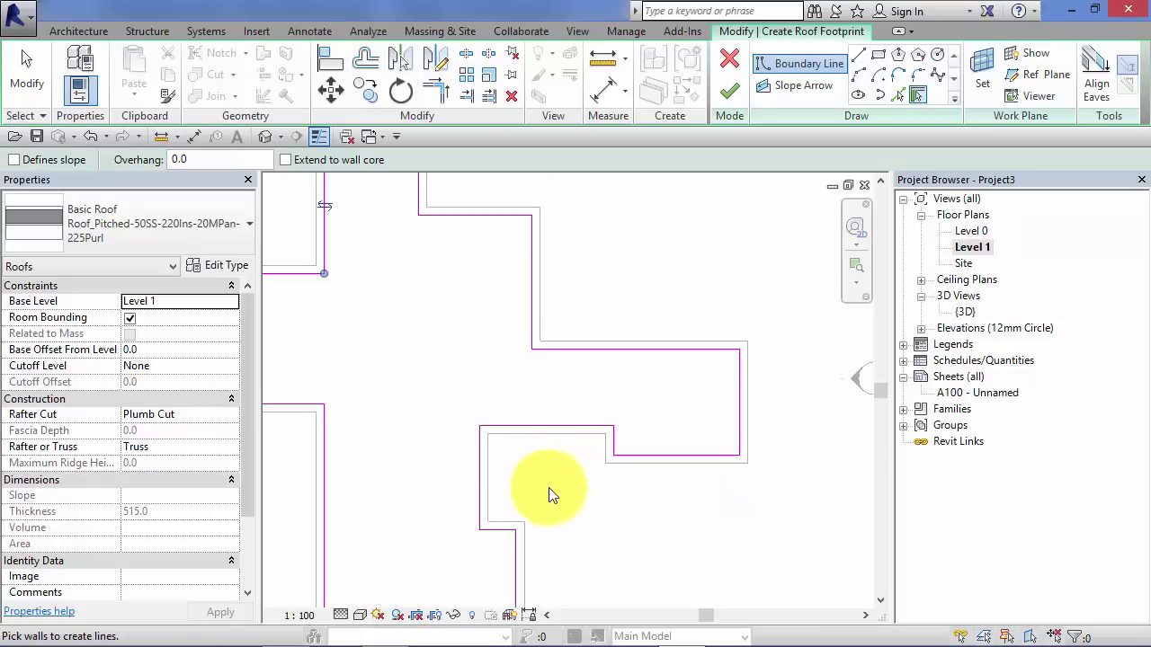
pyautogui.moveTo(609, 526); pyautogui.dragTo(741, 481, button='middle')
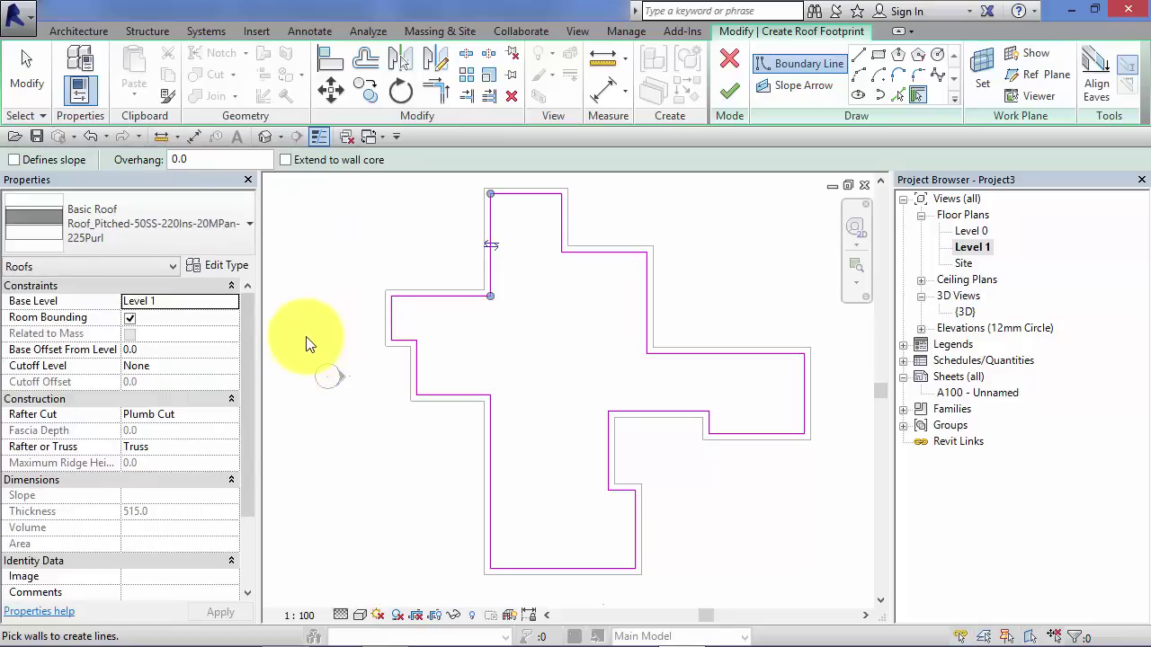
# Keep the Roof_Pitched basic roof type in the type selector and reposition the sketch.
pyautogui.click(237, 227)
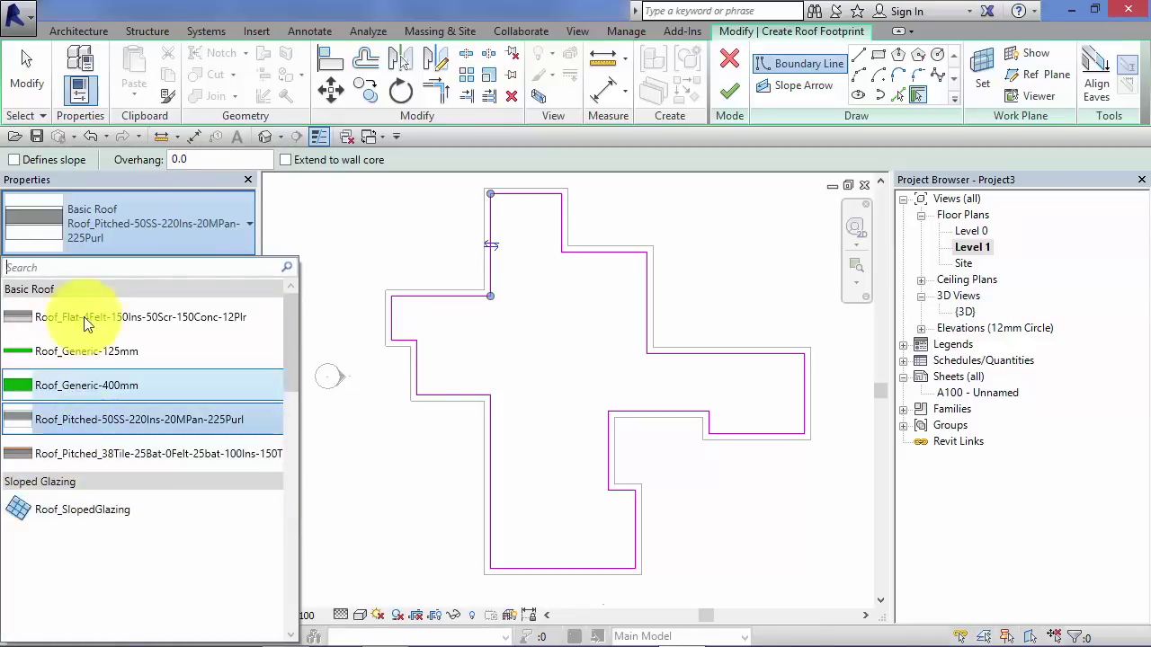
pyautogui.click(144, 419)
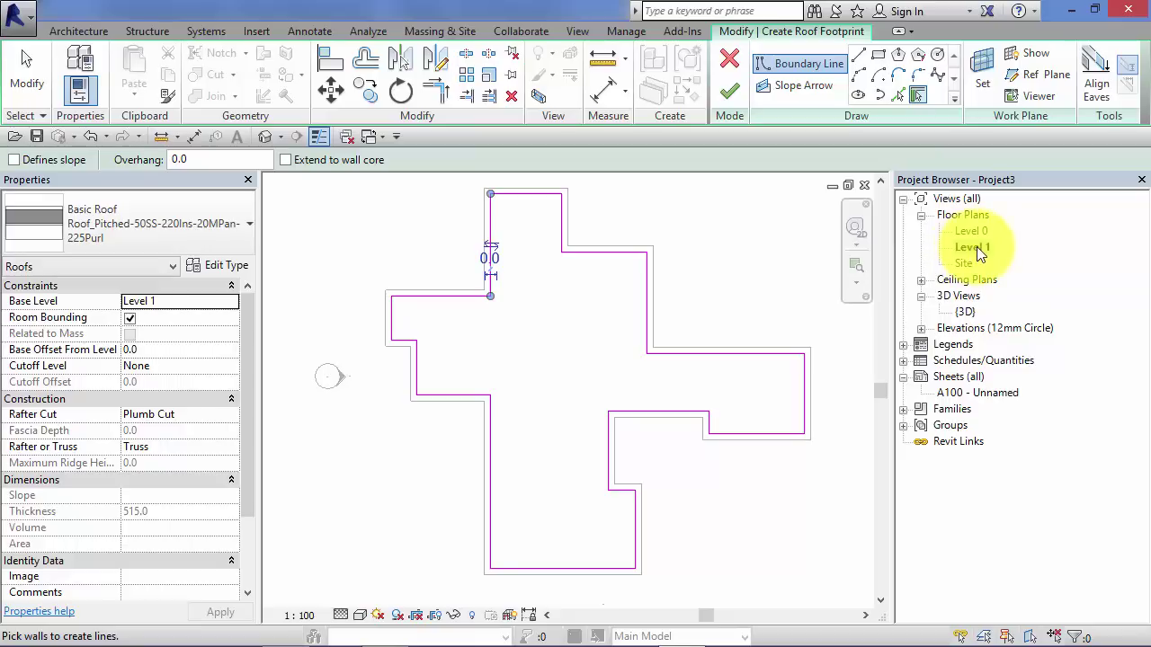
pyautogui.moveTo(675, 347); pyautogui.dragTo(638, 365, button='middle')
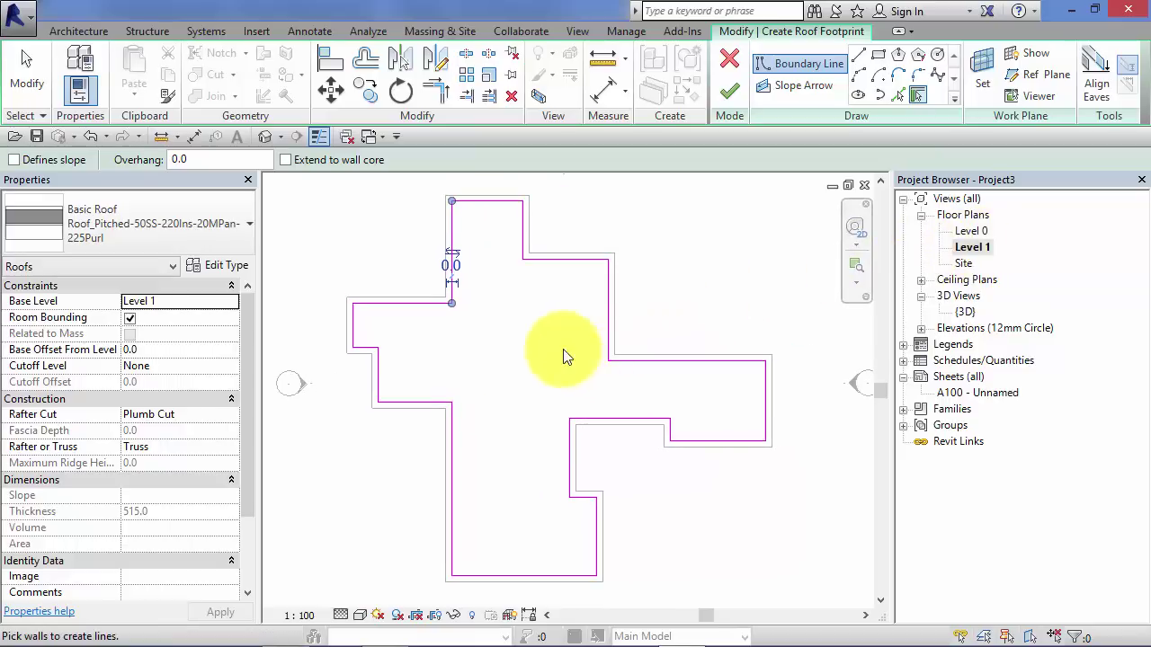
# Finish the roof sketch, then orbit the {3D} view to see the flat roof on the walls.
pyautogui.click(732, 88)
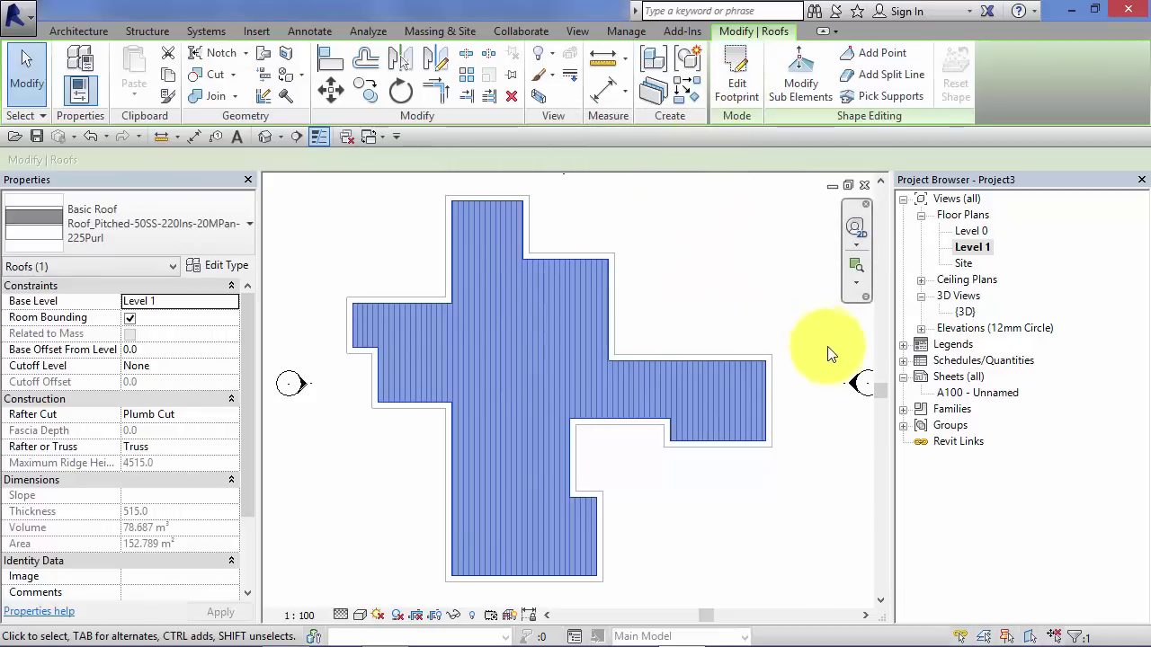
pyautogui.doubleClick(965, 312)
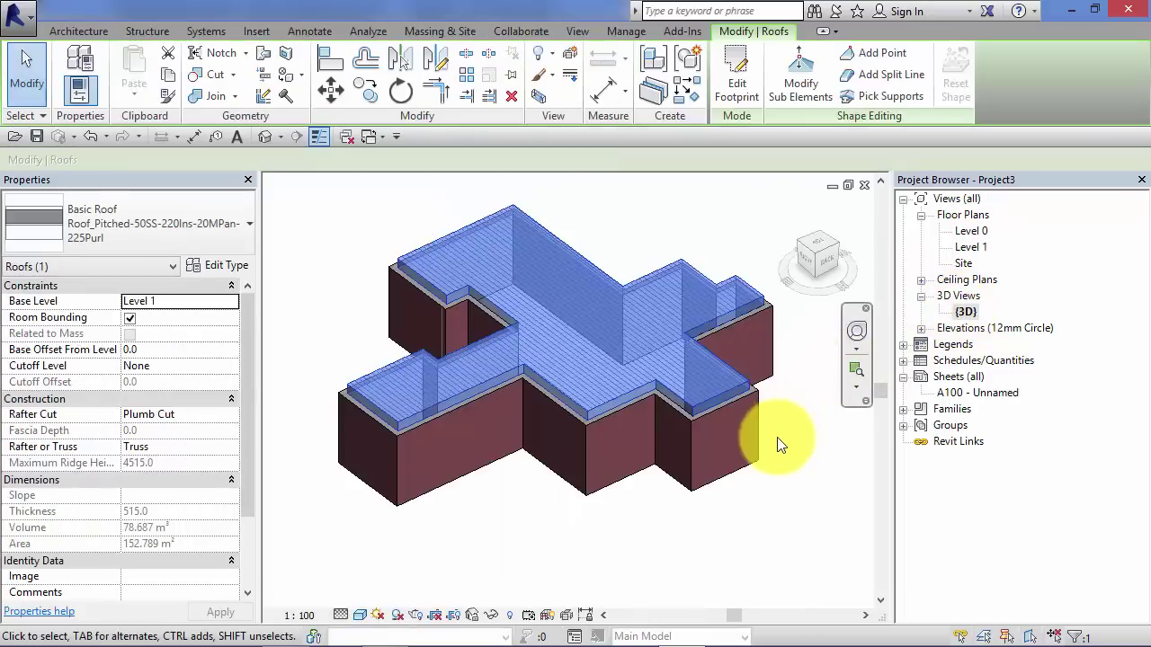
pyautogui.click(780, 440)
pyautogui.click(856, 332)
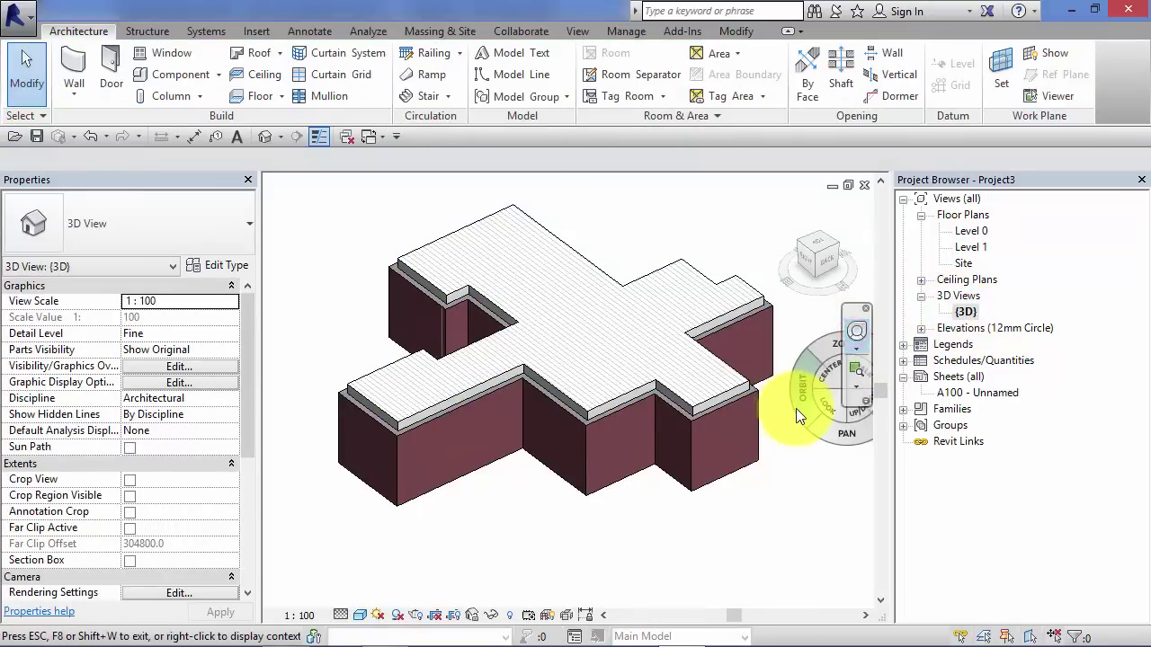
pyautogui.moveTo(795, 408)
pyautogui.mouseDown()
pyautogui.moveTo(661, 395)
pyautogui.moveTo(628, 377)
pyautogui.moveTo(728, 420)
pyautogui.moveTo(810, 403)
pyautogui.mouseUp()
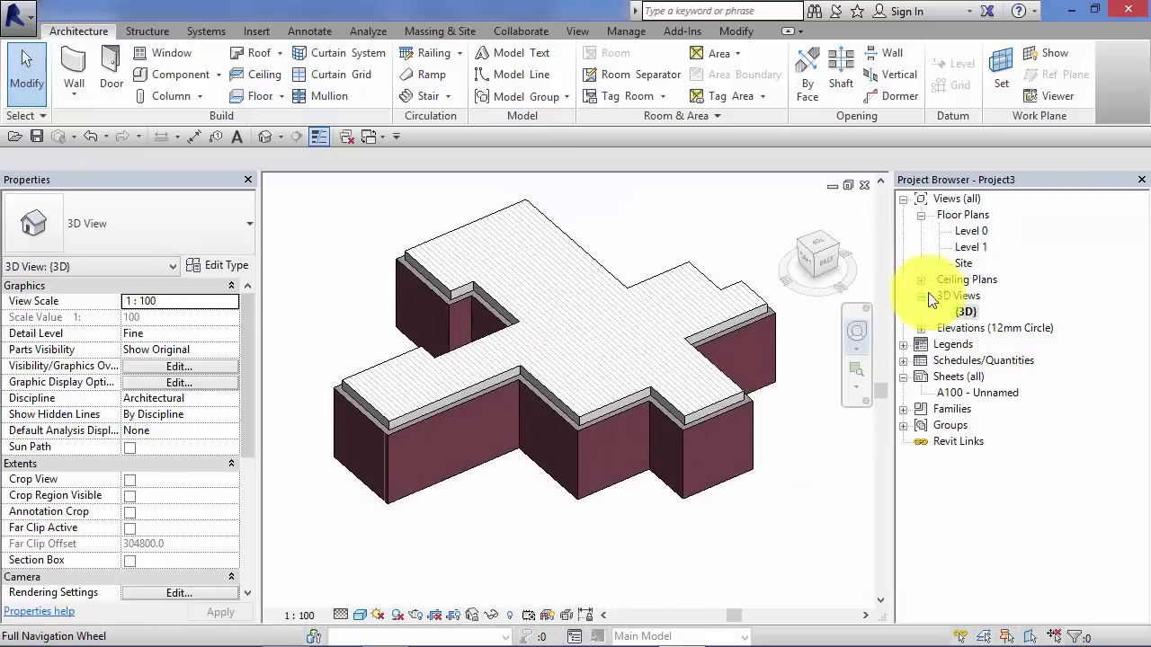
# On Level 0, draw a north–south section line across the building and open Section 1.
pyautogui.doubleClick(967, 230)
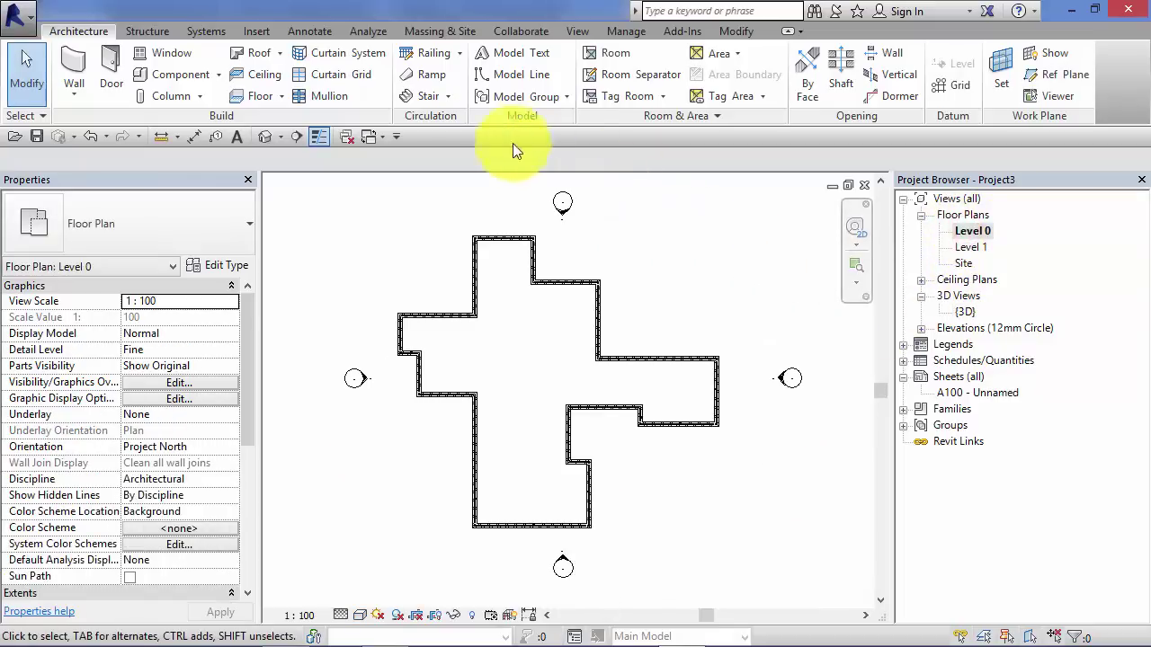
pyautogui.click(580, 33)
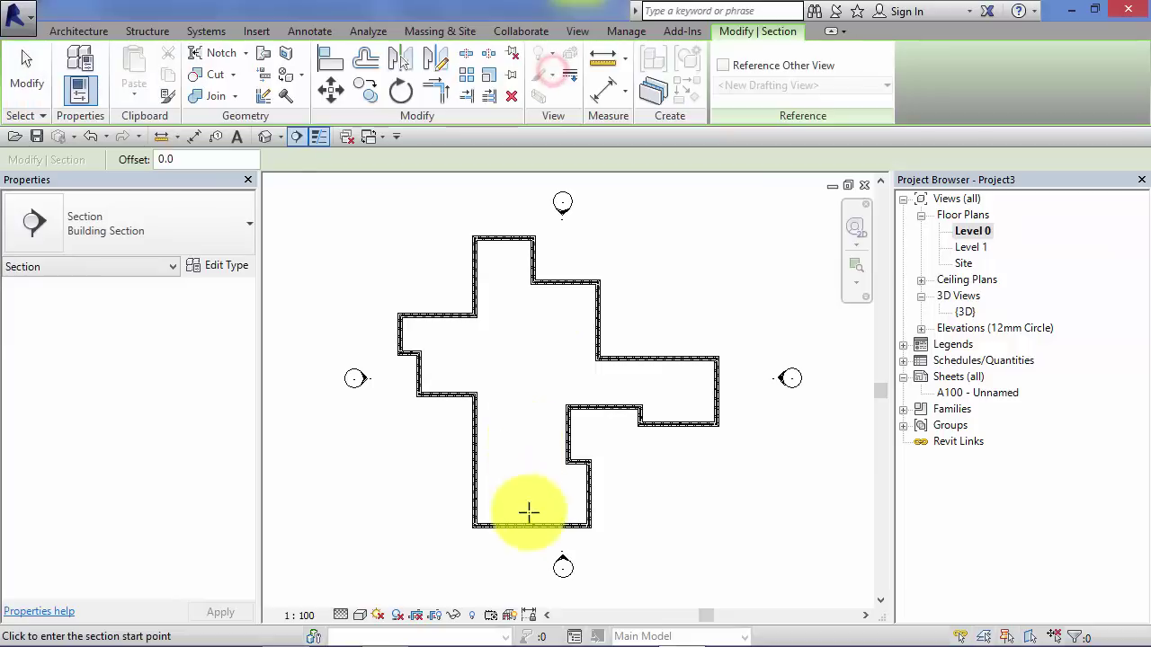
pyautogui.click(508, 522)
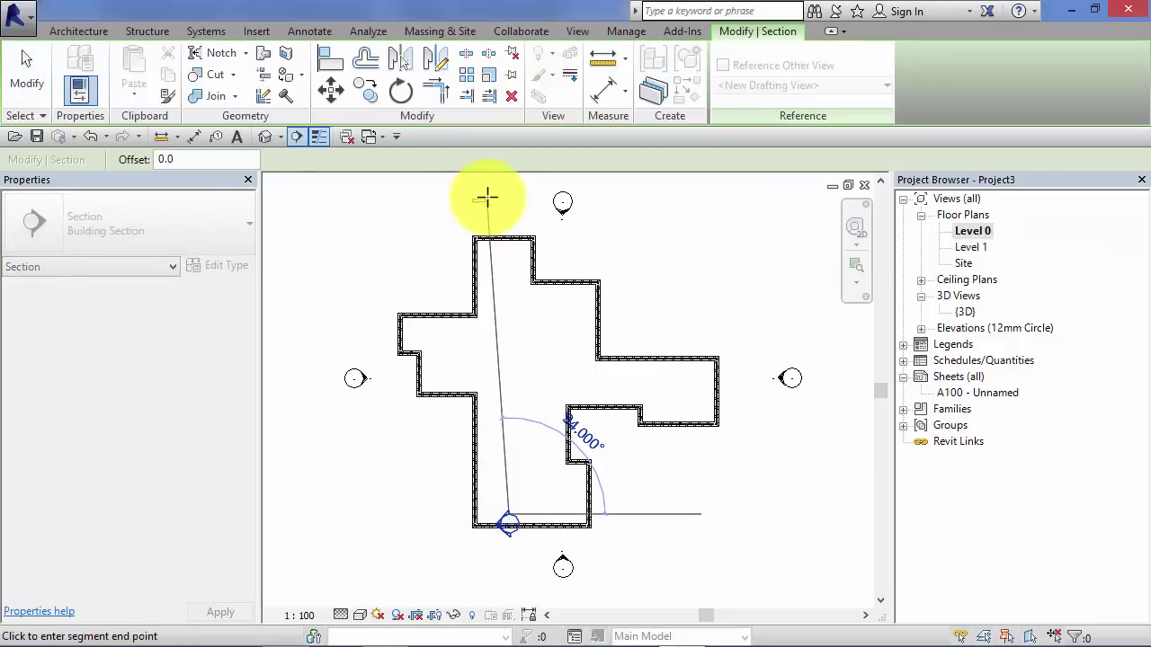
pyautogui.click(509, 213)
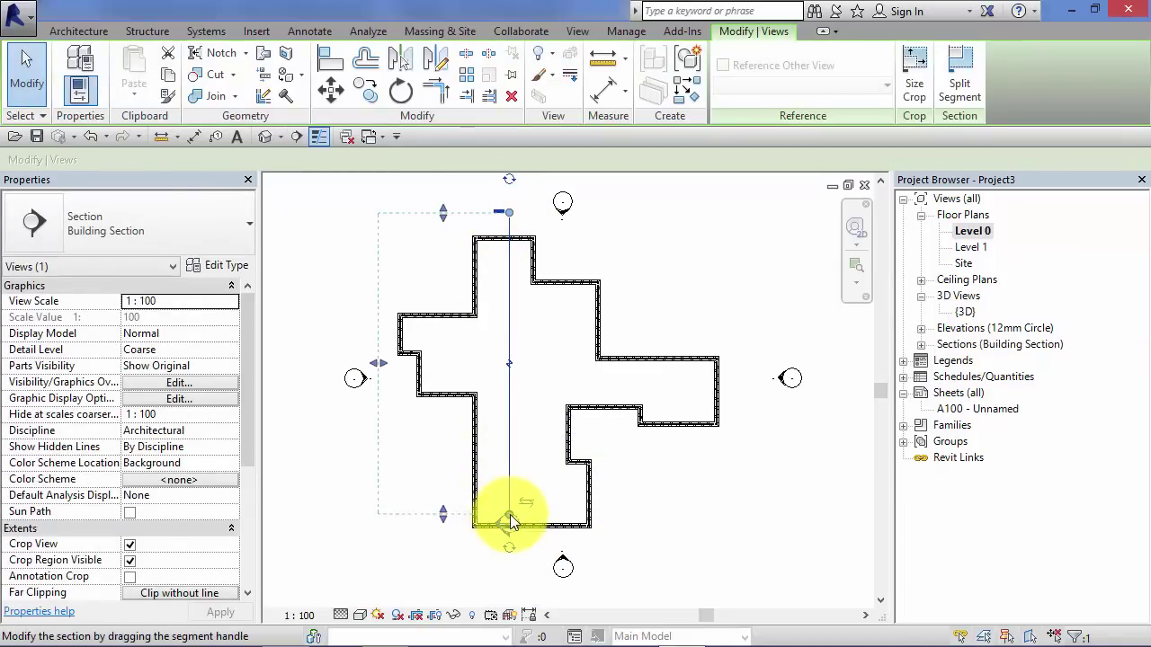
pyautogui.click(477, 558)
pyautogui.doubleClick(500, 546)
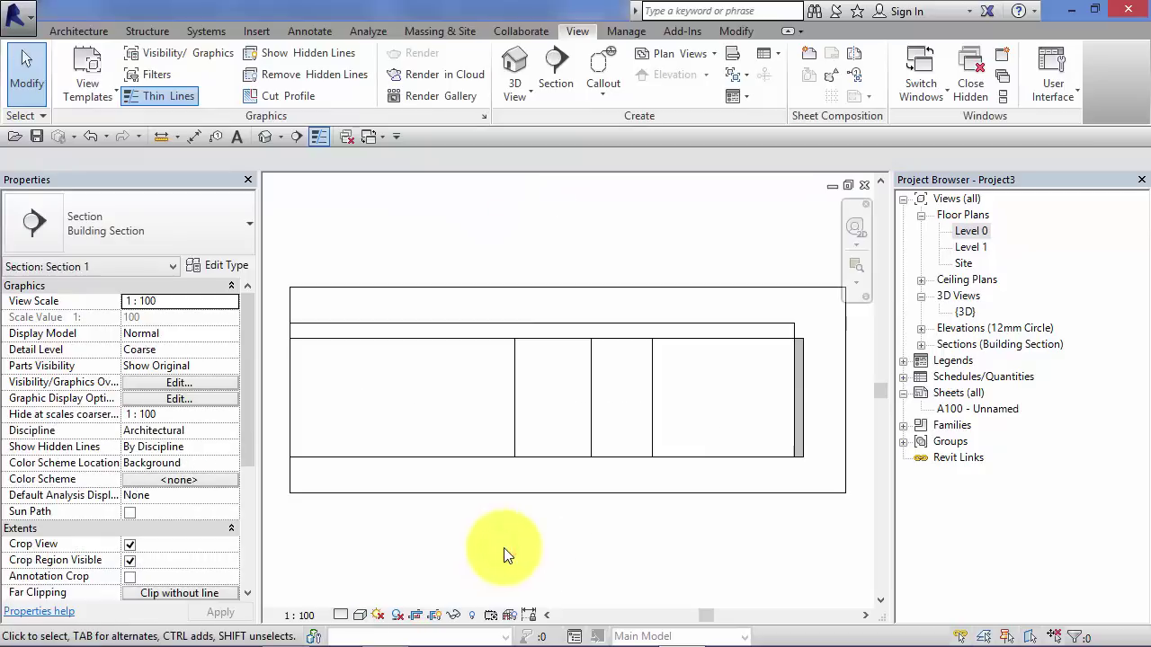
# Set Section 1 to Fine detail level and Shaded visual style.
pyautogui.click(342, 617)
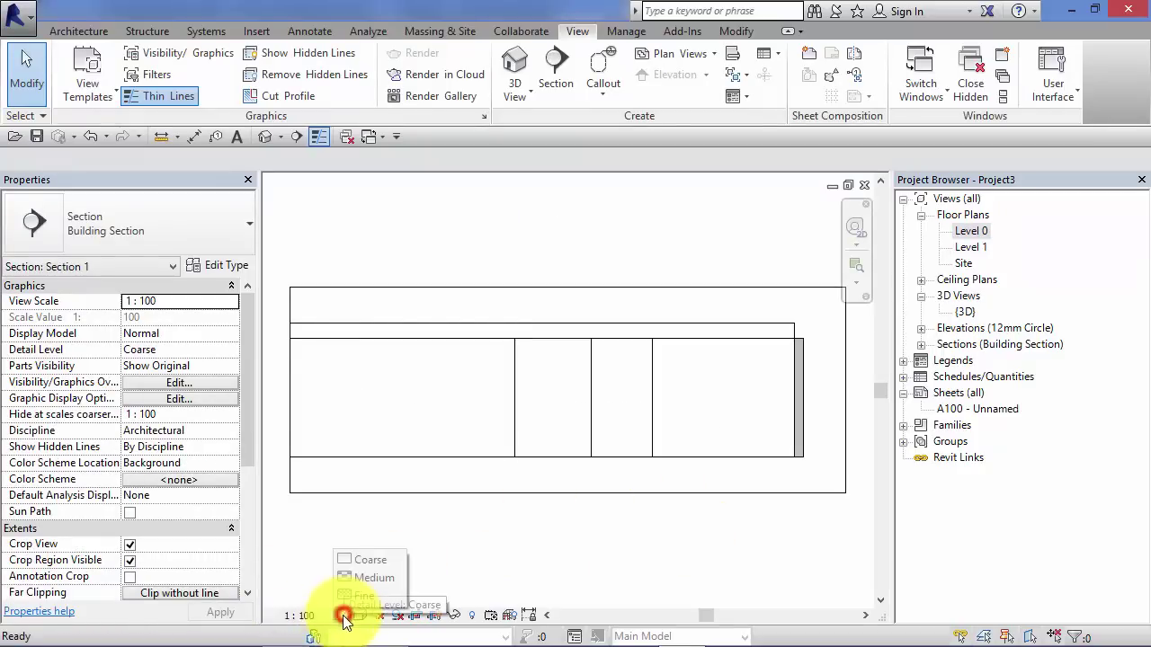
pyautogui.click(371, 600)
pyautogui.click(363, 618)
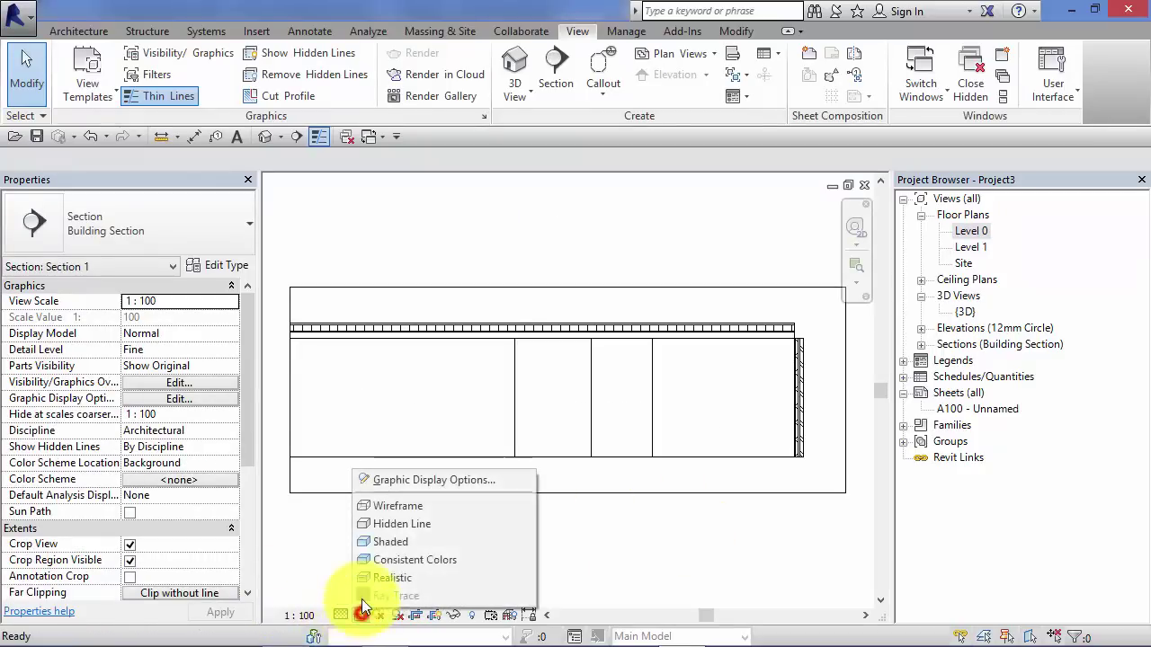
pyautogui.click(398, 540)
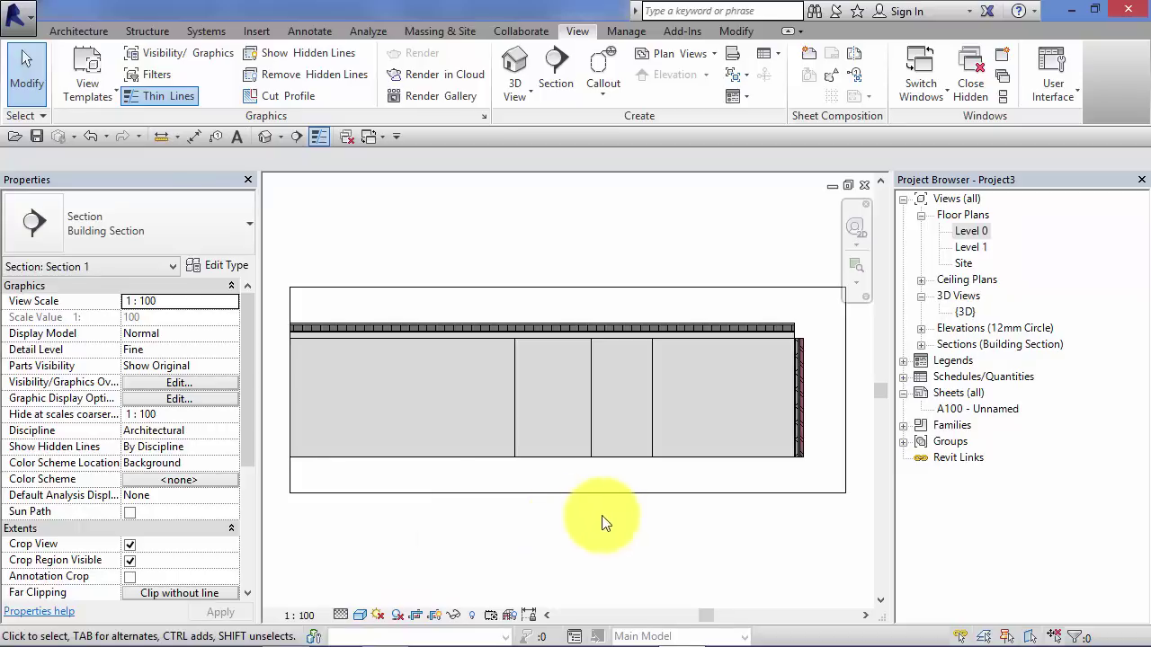
pyautogui.scroll(-2, 557, 565)
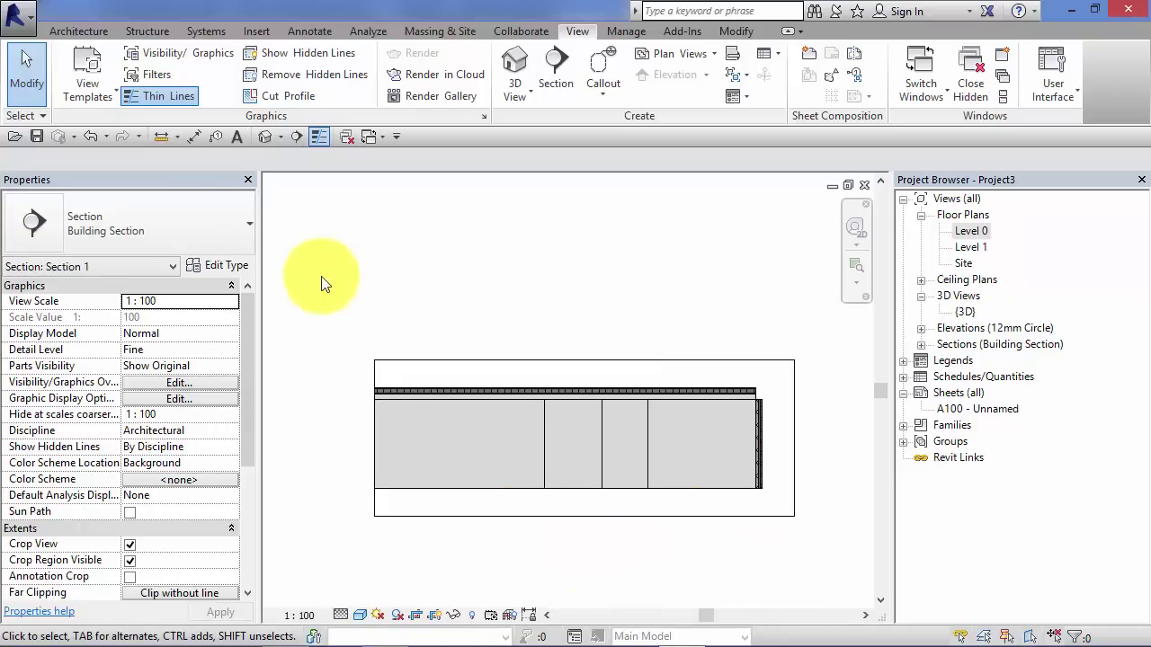
# Drag the Section 1 crop region's left edge outward to widen it.
pyautogui.click(372, 370)
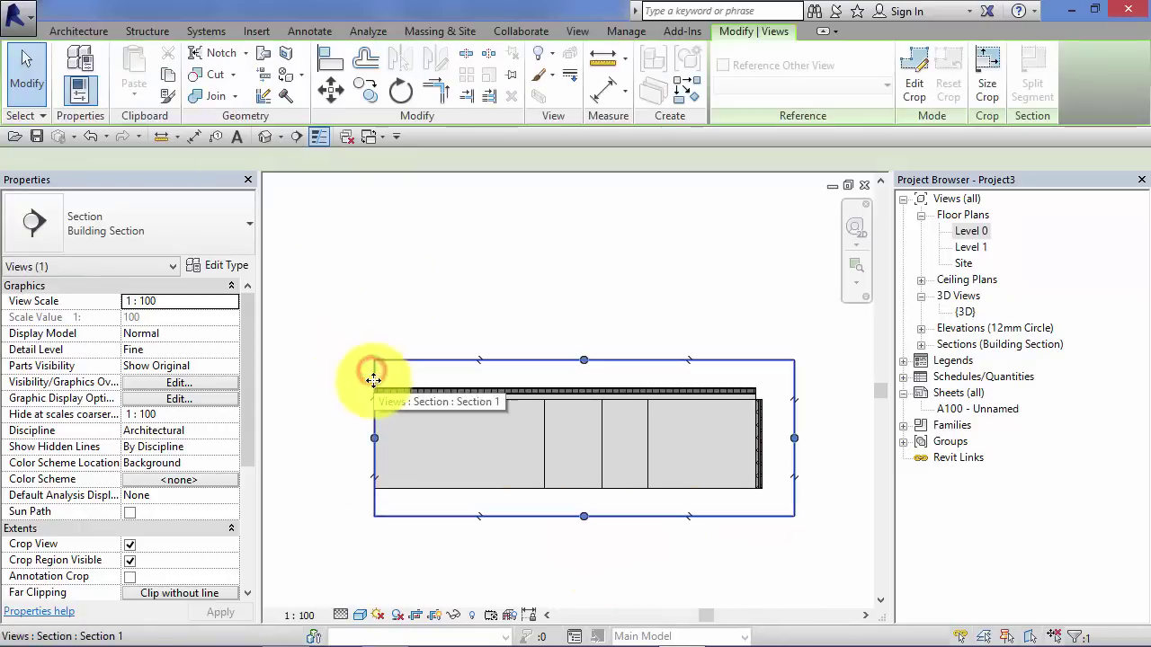
pyautogui.moveTo(374, 438); pyautogui.dragTo(331, 441)
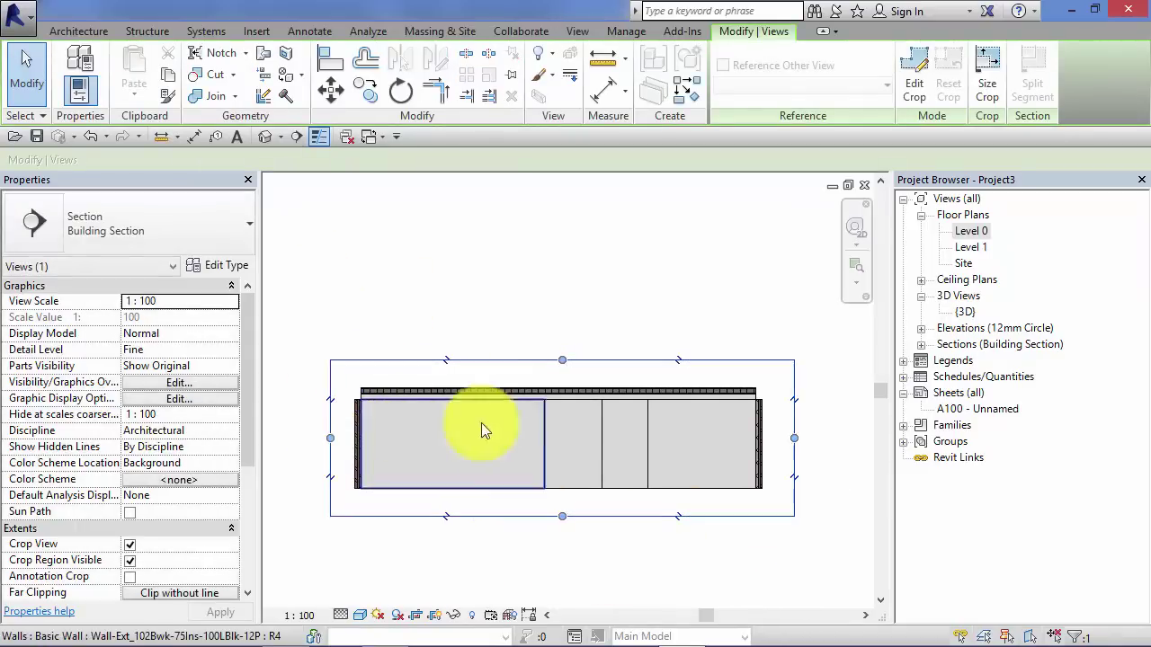
pyautogui.scroll(4, 809, 409)
pyautogui.scroll(5, 736, 382)
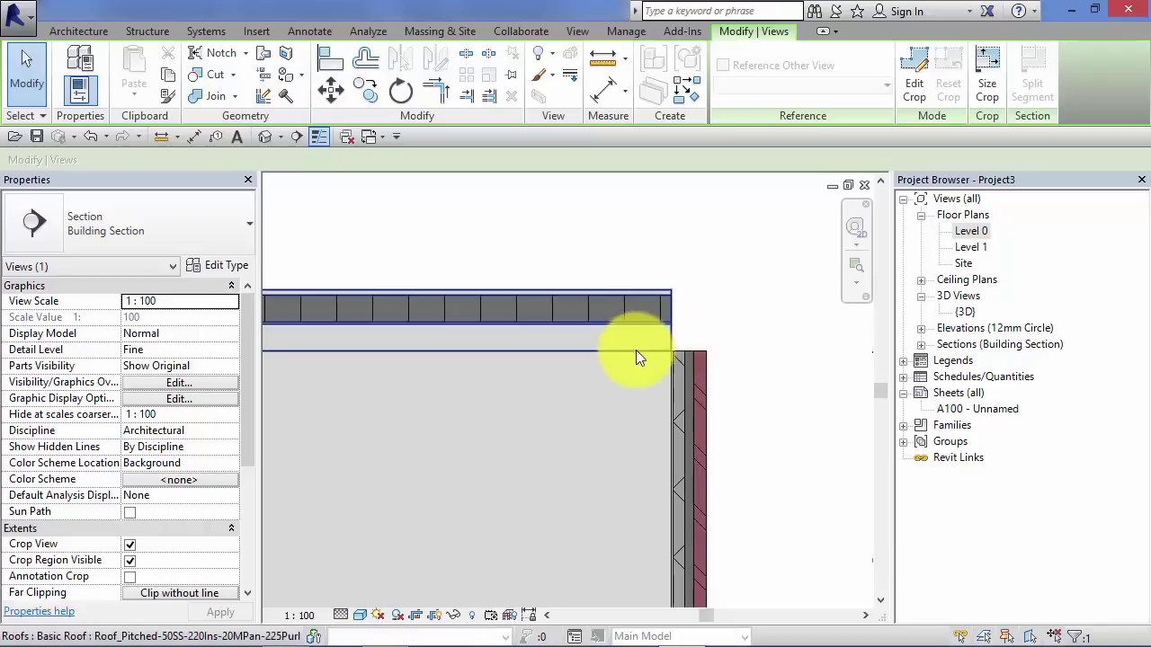
# Zoom and pan the section to inspect where the roof meets the walls.
pyautogui.scroll(-5, 755, 459)
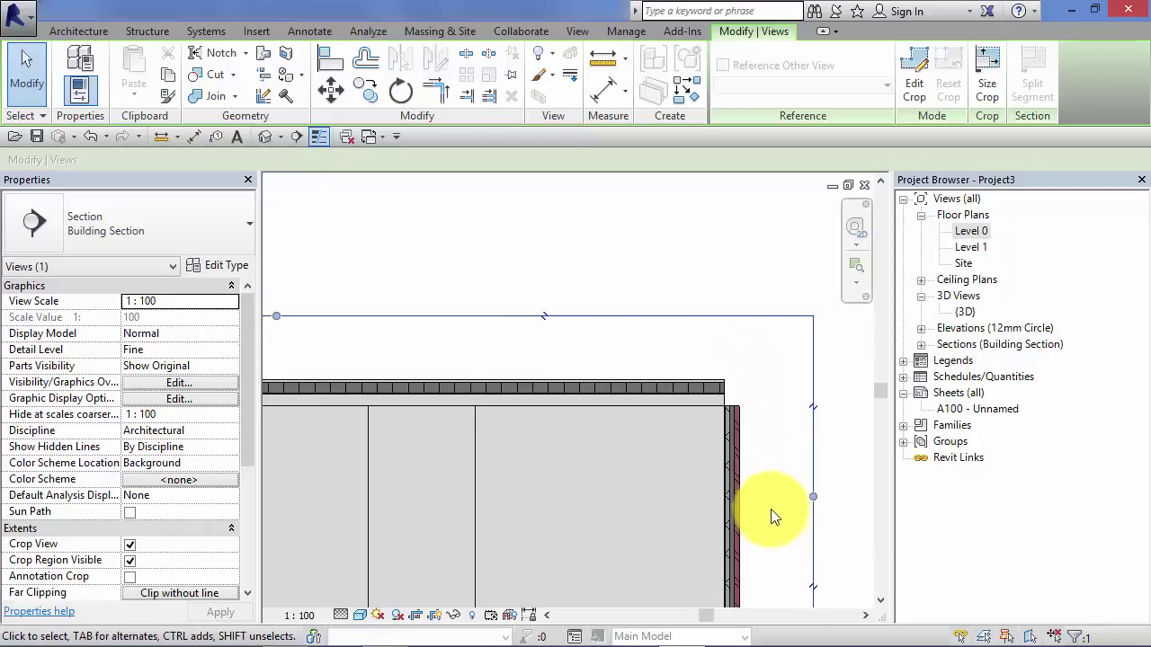
pyautogui.moveTo(769, 498); pyautogui.dragTo(783, 344, button='middle')
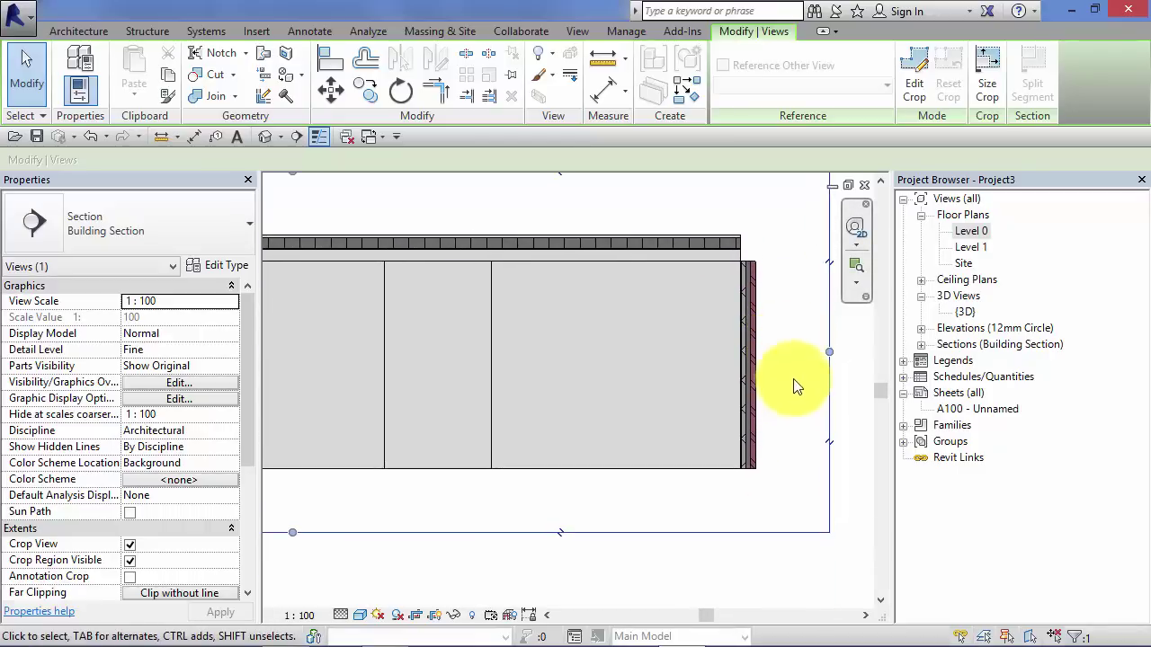
pyautogui.scroll(3, 769, 481)
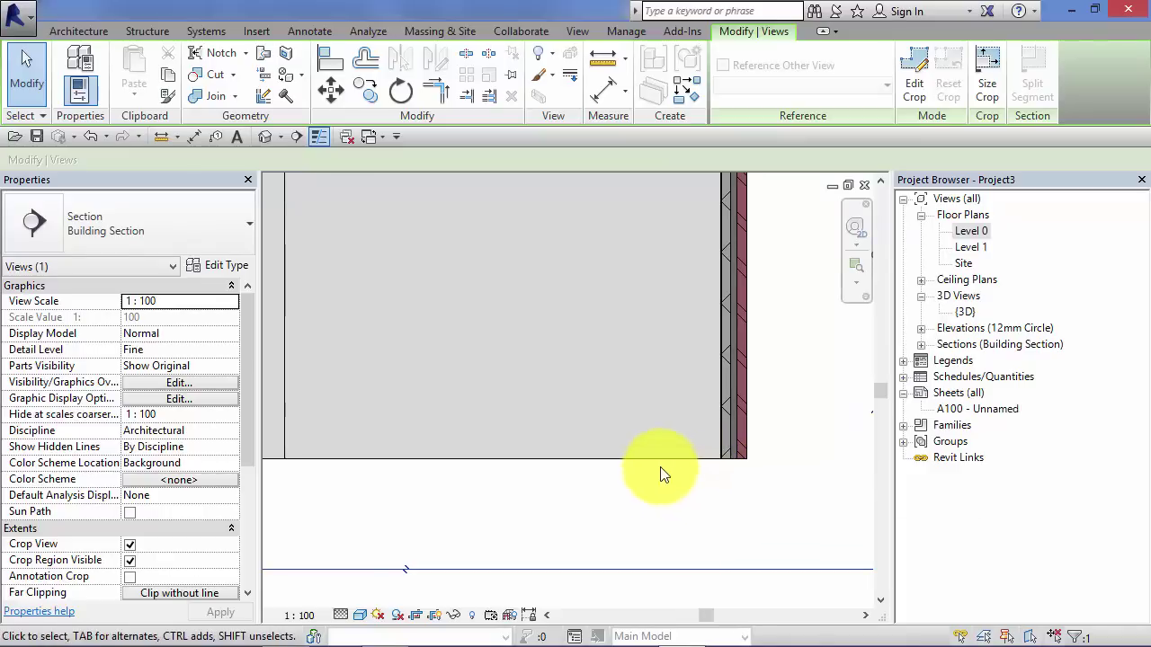
pyautogui.moveTo(822, 380); pyautogui.dragTo(799, 567, button='middle')
pyautogui.moveTo(767, 305); pyautogui.dragTo(794, 387, button='middle')
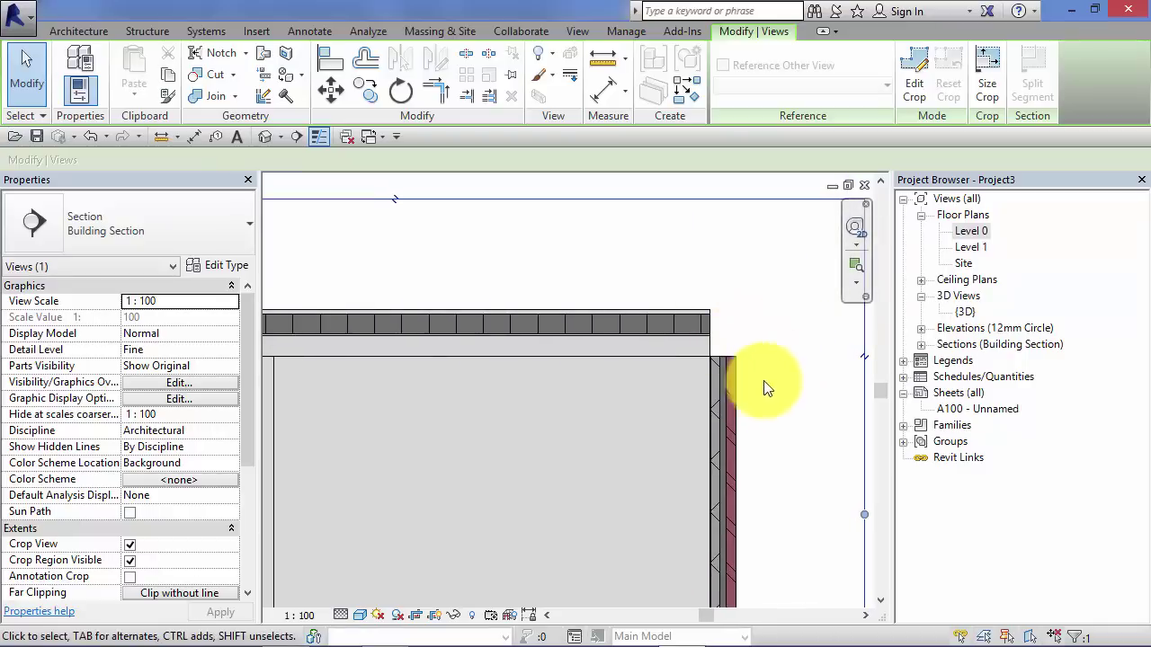
pyautogui.scroll(2, 763, 382)
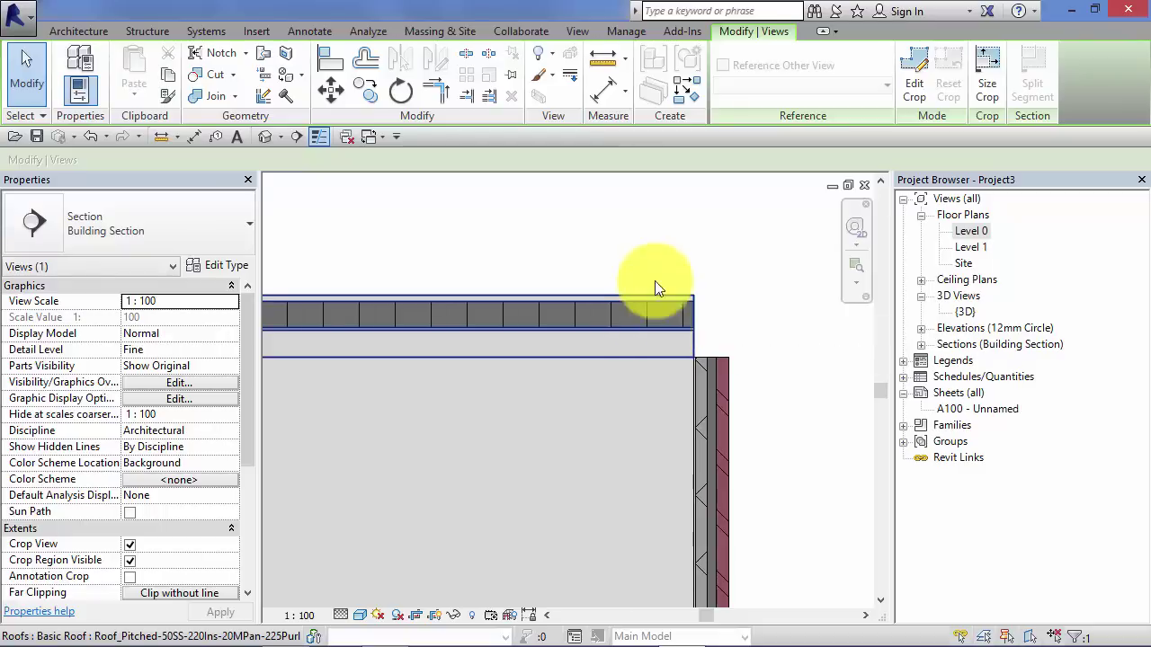
pyautogui.scroll(-5, 773, 406)
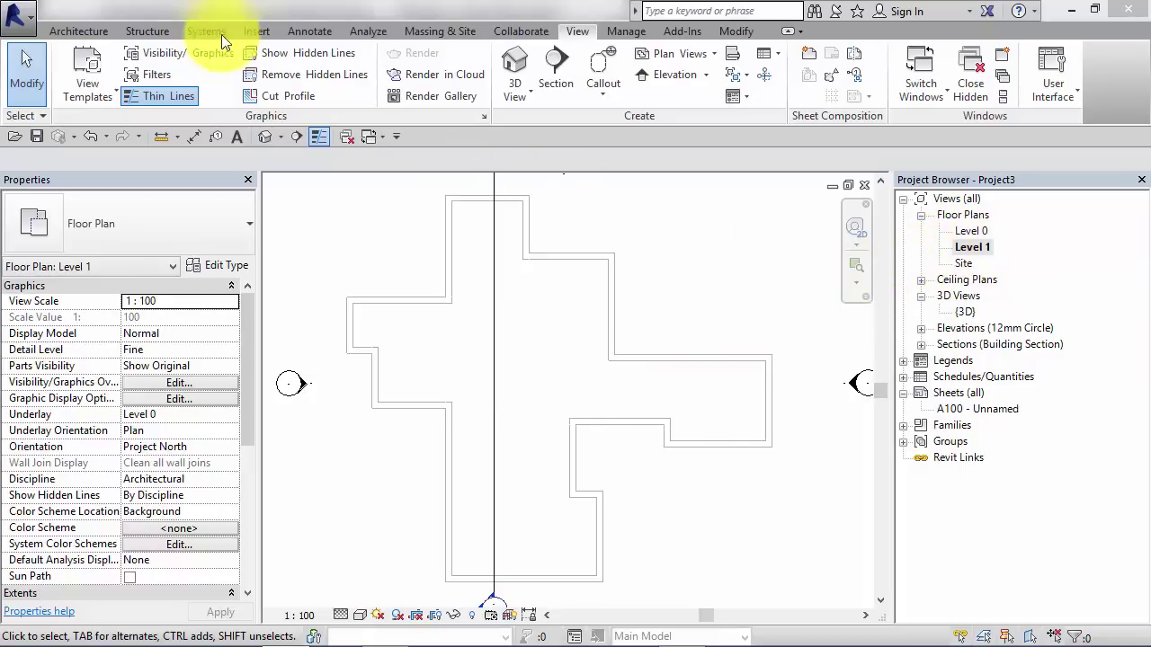
# Start a new Roof by Footprint sketch on Level 1 from the Architecture tab.
pyautogui.click(76, 33)
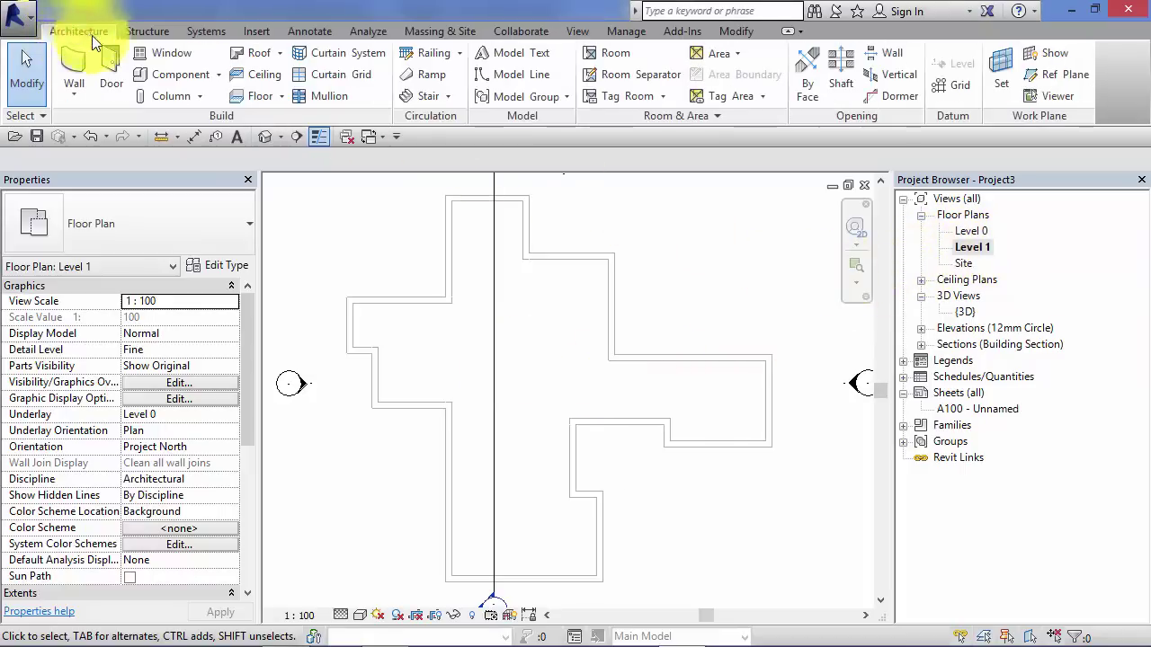
pyautogui.click(278, 52)
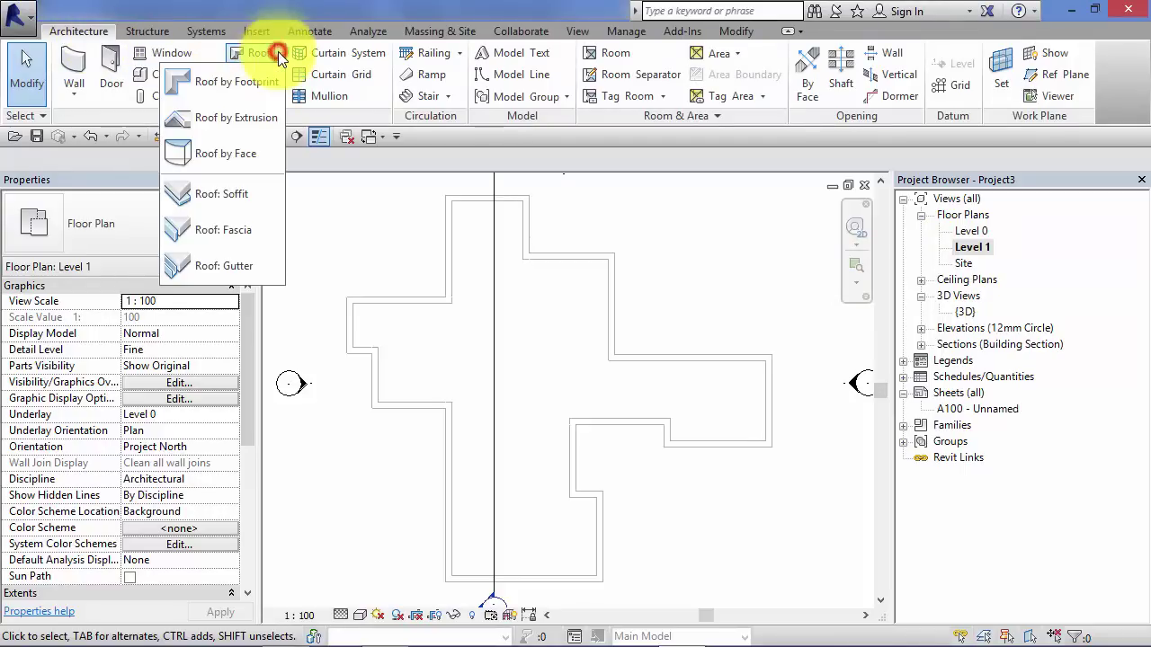
pyautogui.click(208, 83)
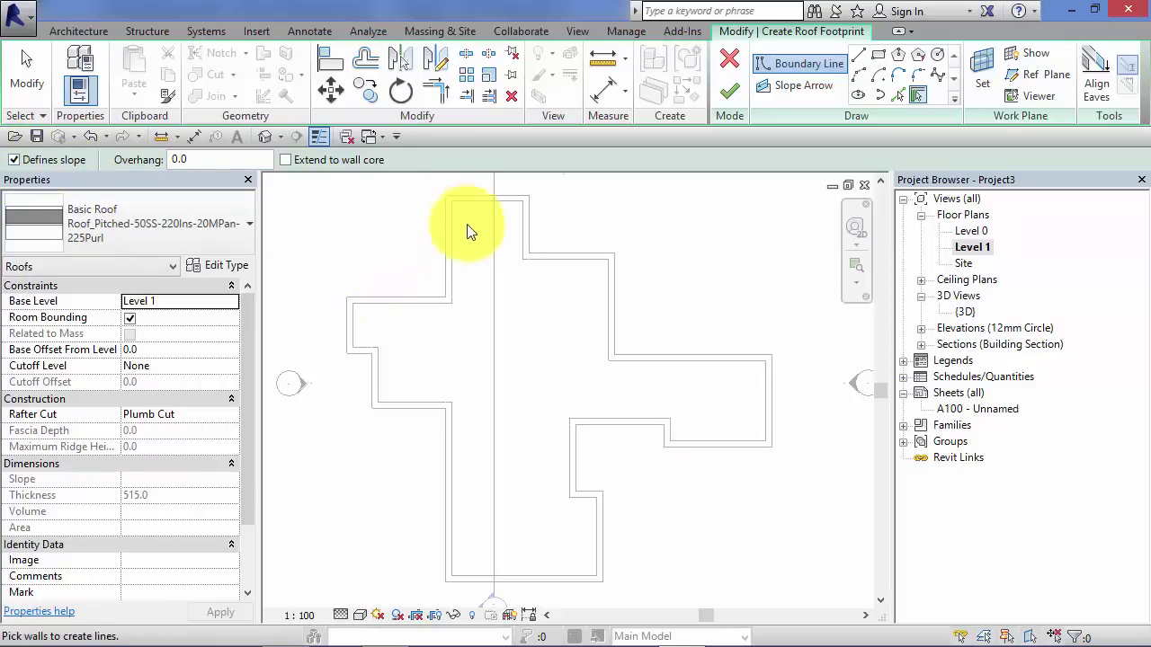
# Switch to Pick Walls and set the roof overhang to 400.
pyautogui.click(915, 94)
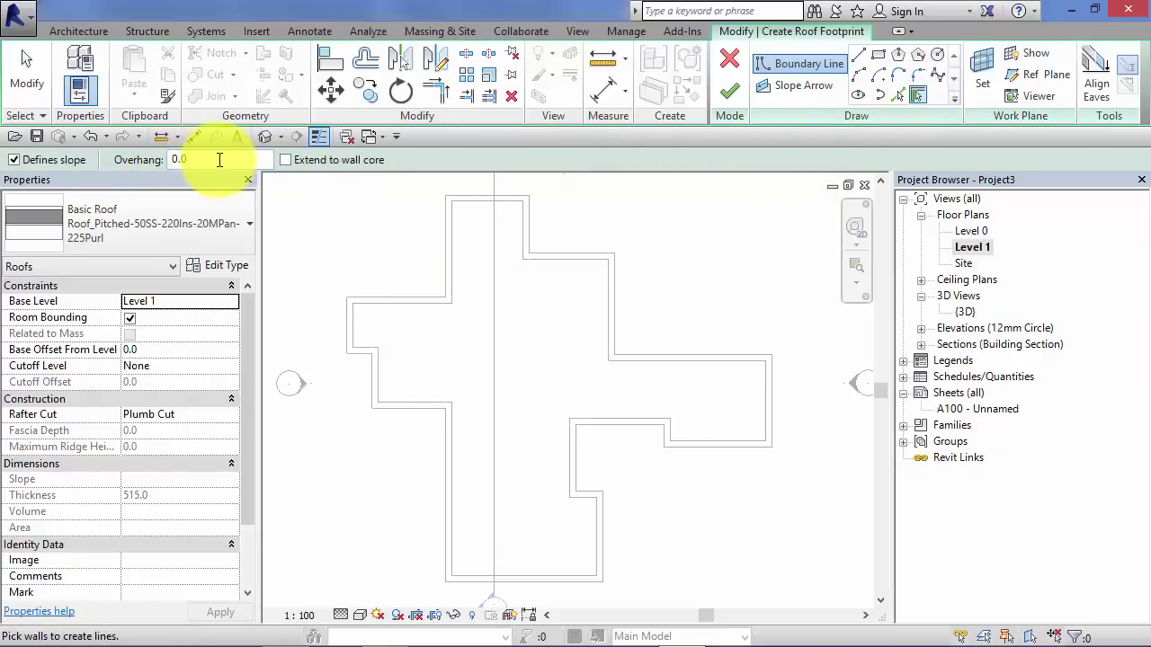
pyautogui.moveTo(219, 159); pyautogui.dragTo(169, 162)
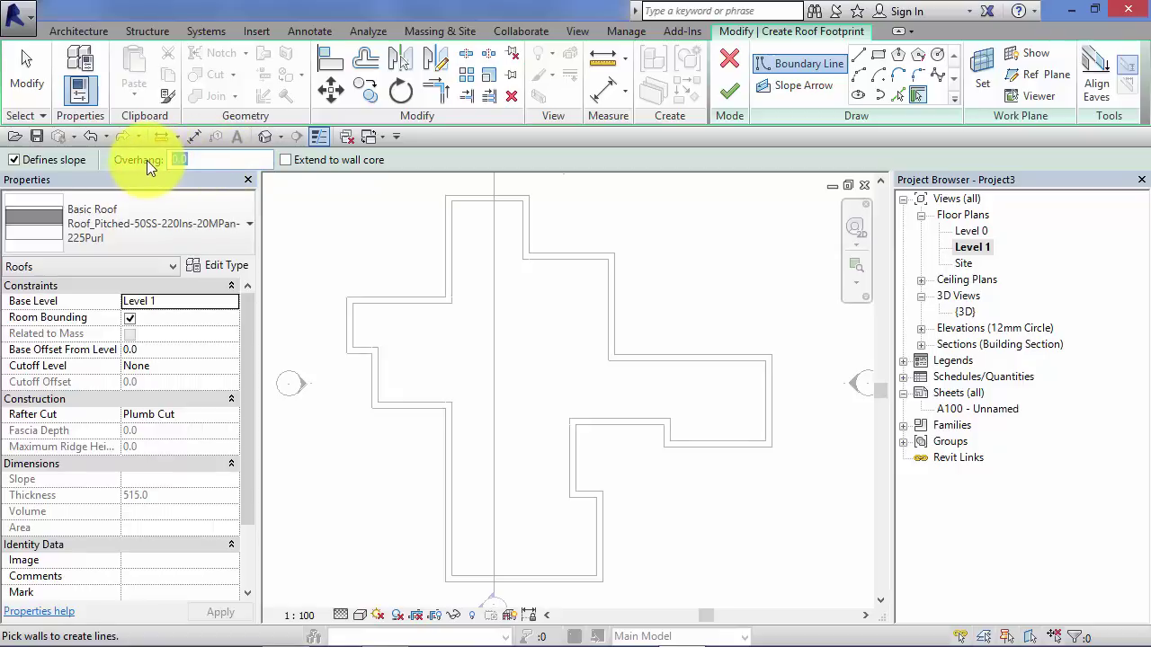
pyautogui.write('400')
pyautogui.press('Return')
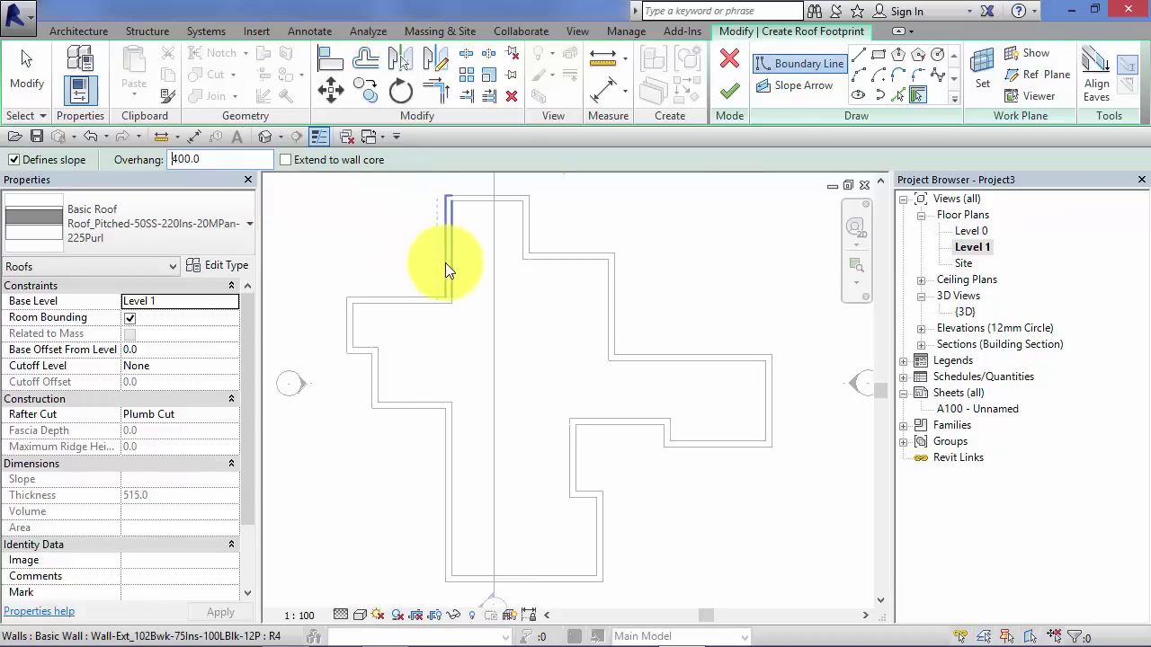
# Tab-select the whole wall chain to place boundary lines, each sloped 30.00°.
pyautogui.moveTo(445, 265); pyautogui.dragTo(445, 302, button='middle')
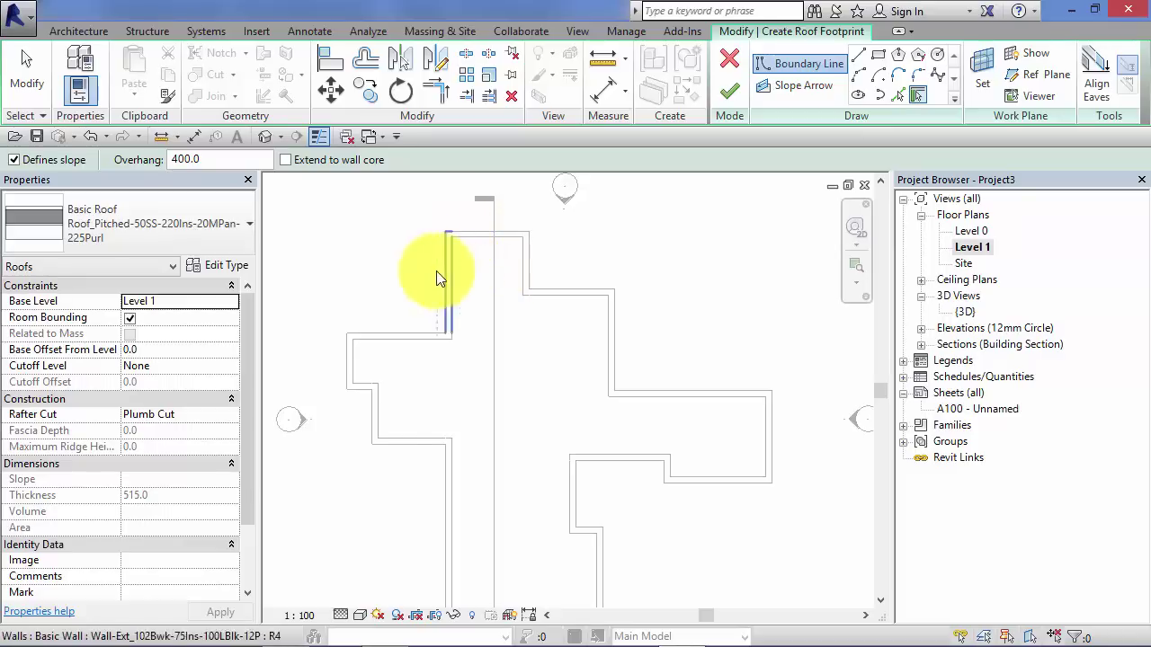
pyautogui.scroll(1, 422, 270)
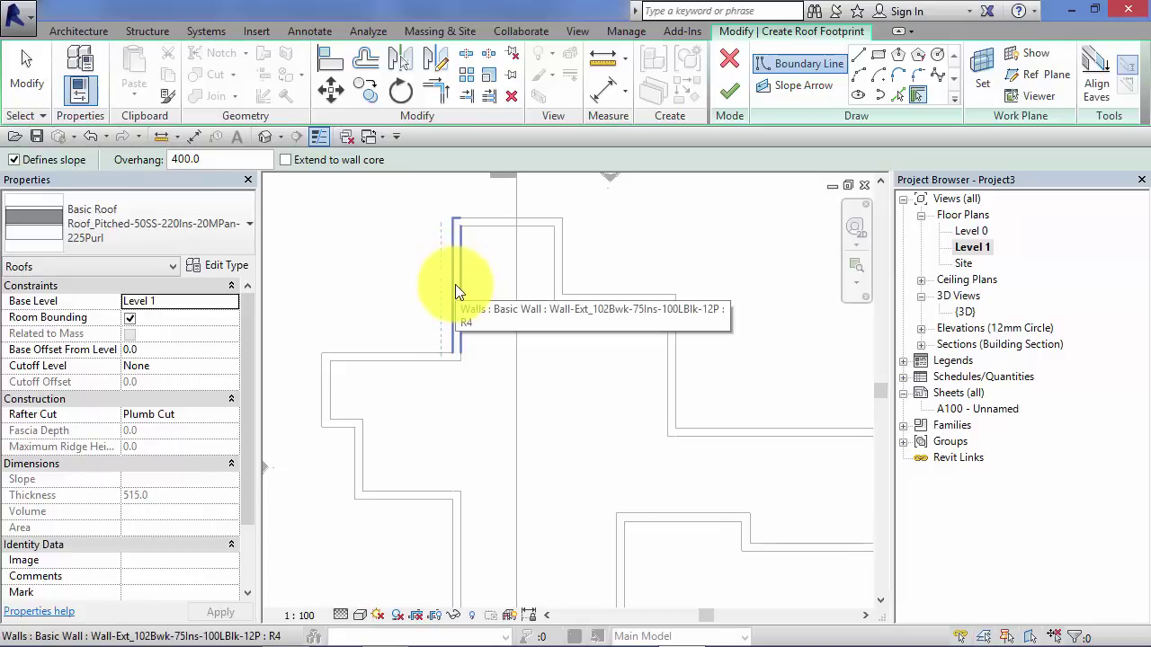
pyautogui.press('Tab')
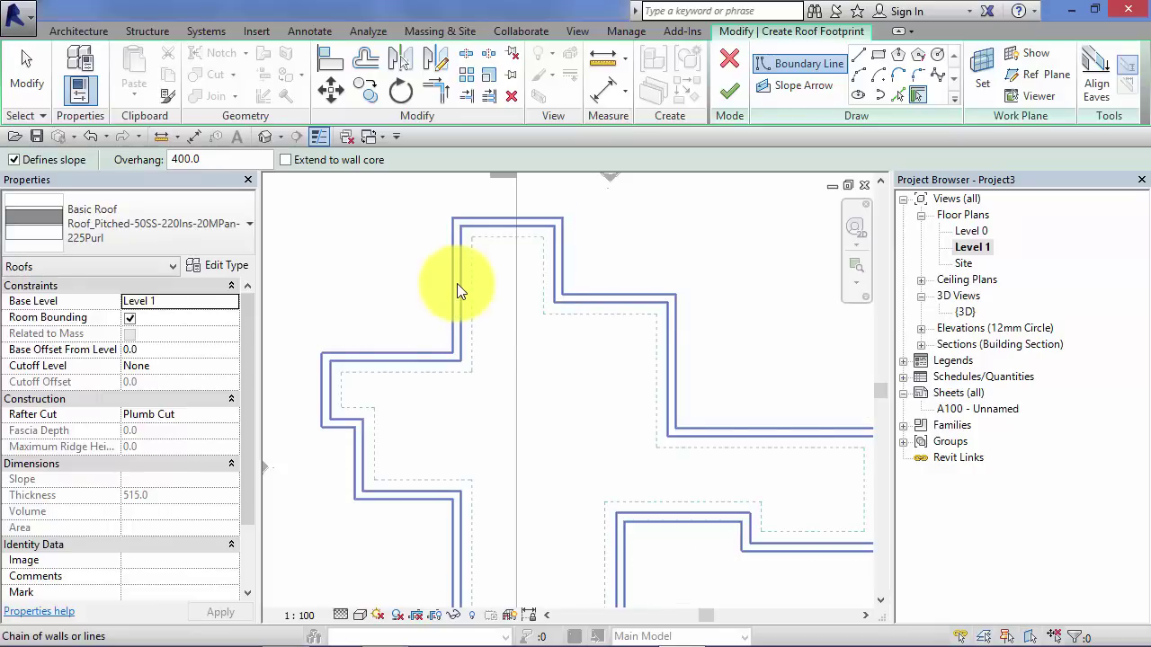
pyautogui.click(452, 289)
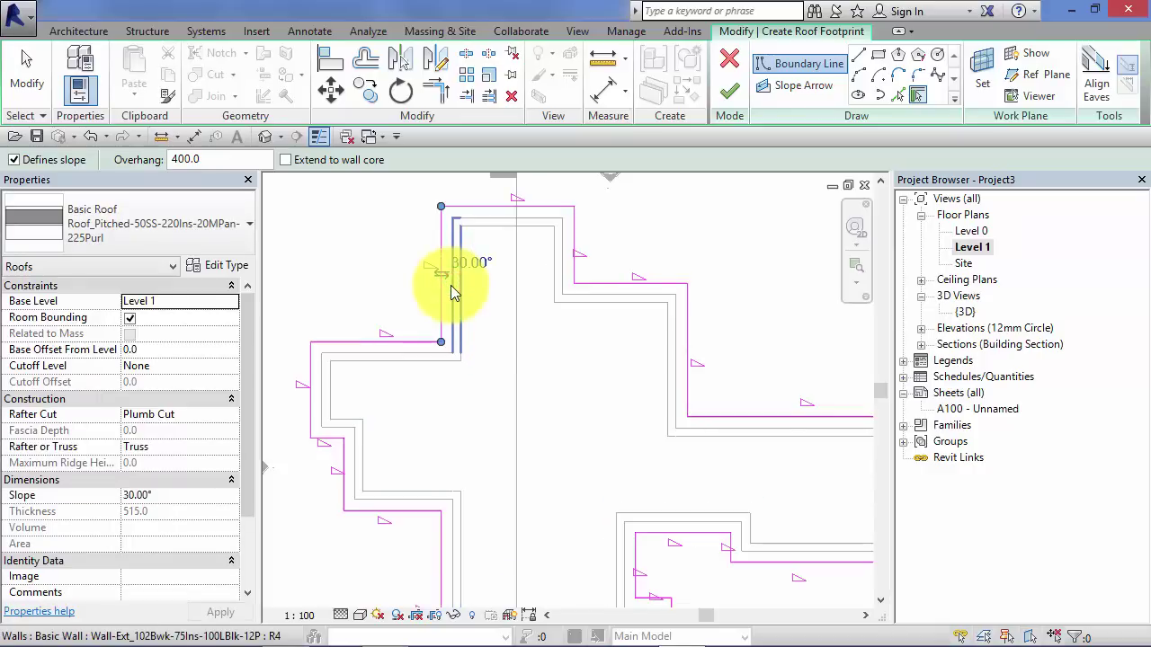
pyautogui.scroll(-2, 475, 351)
pyautogui.scroll(-1, 537, 404)
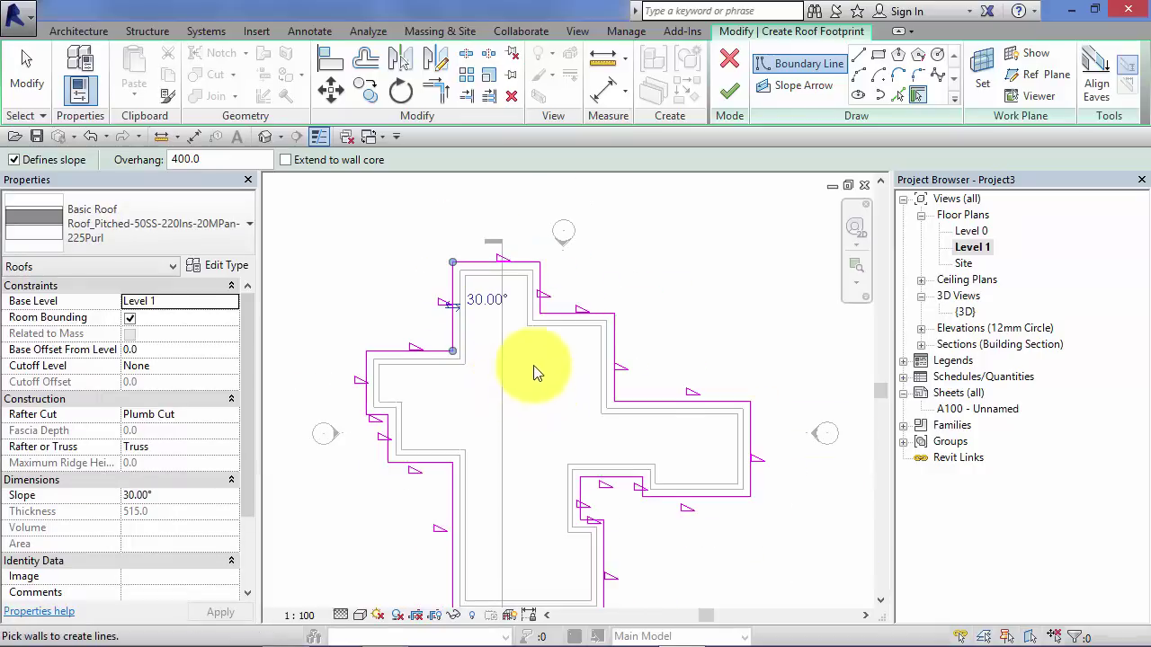
pyautogui.moveTo(536, 365); pyautogui.dragTo(540, 325, button='middle')
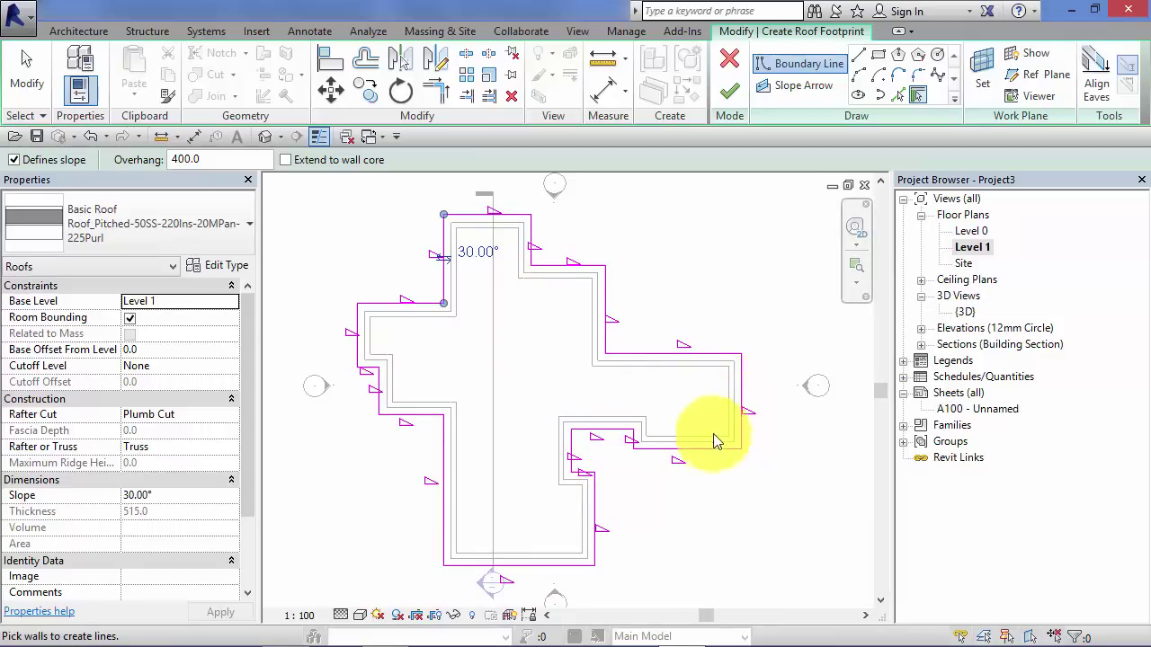
# Review the footprint's lower-right edges and stop adding roof boundary lines from walls.
pyautogui.scroll(4, 477, 254)
pyautogui.moveTo(521, 286); pyautogui.dragTo(544, 358, button='middle')
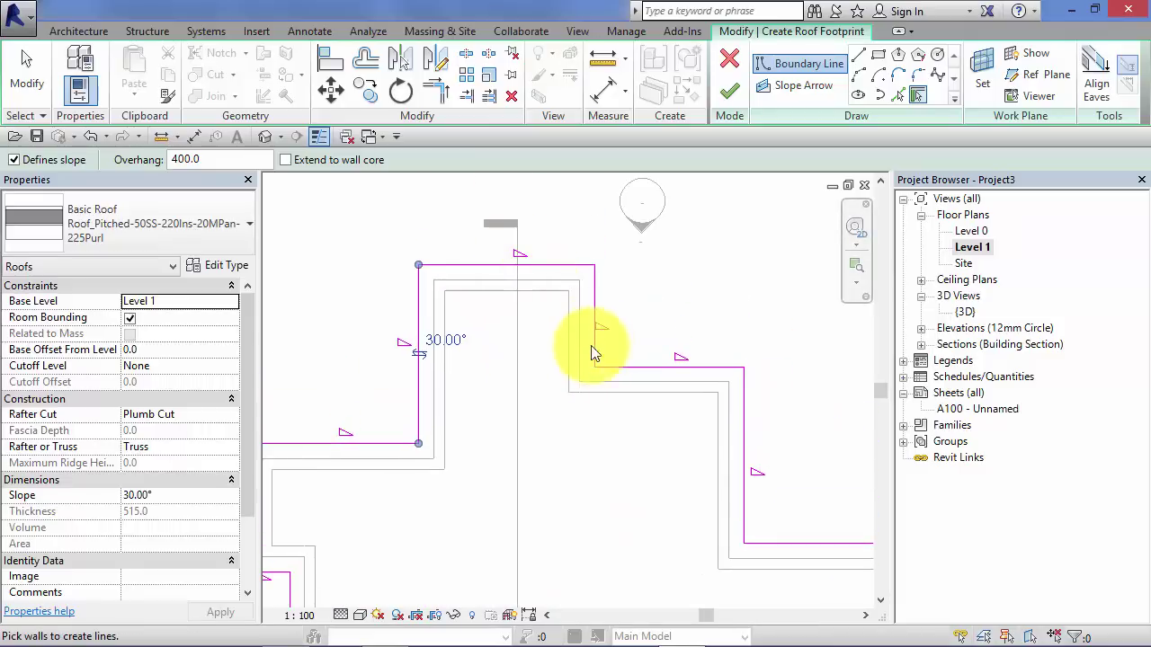
pyautogui.moveTo(624, 439); pyautogui.dragTo(500, 301, button='middle')
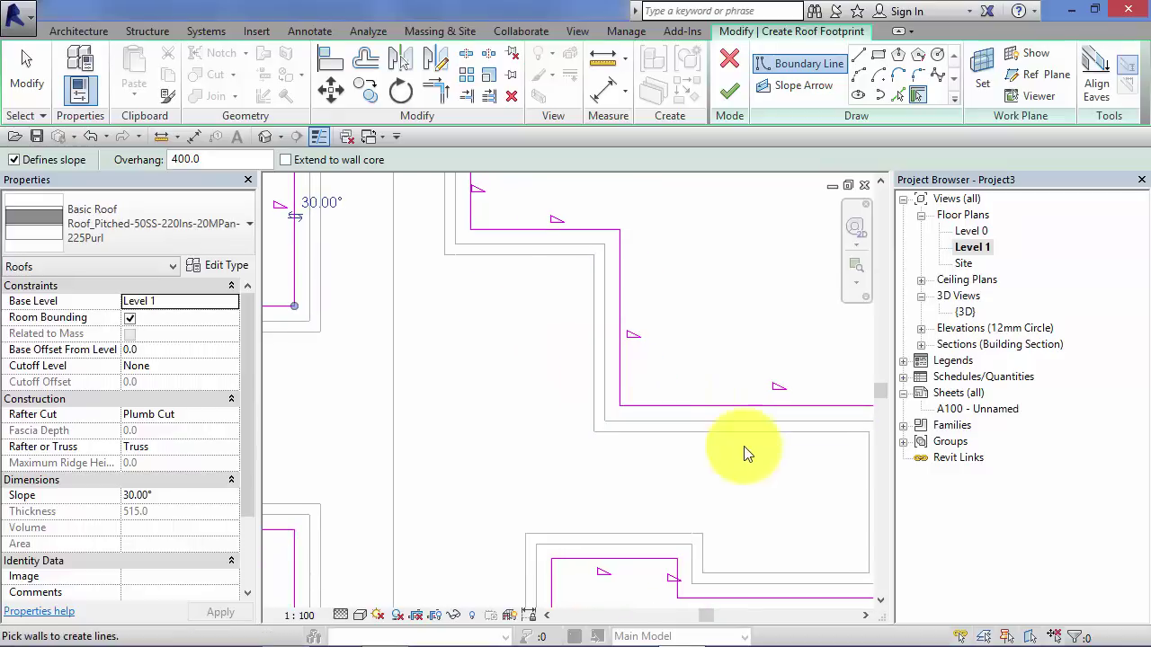
pyautogui.moveTo(744, 452)
pyautogui.mouseDown(button='middle')
pyautogui.moveTo(722, 462)
pyautogui.moveTo(861, 519)
pyautogui.mouseUp(button='middle')
pyautogui.scroll(3, 423, 400)
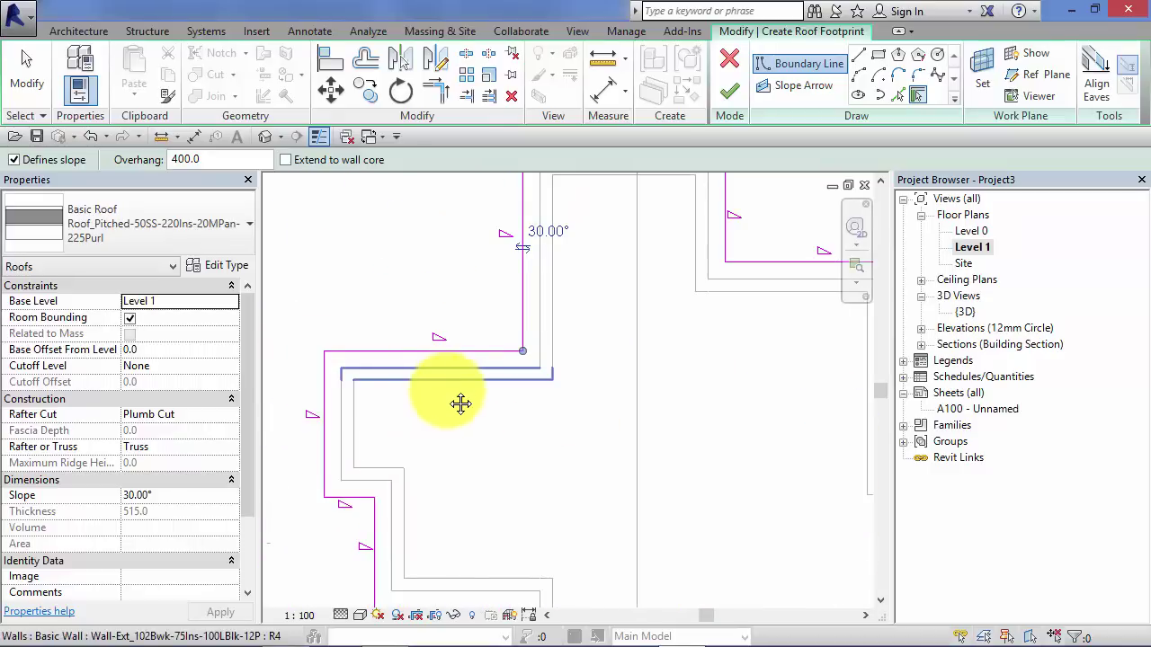
pyautogui.moveTo(468, 406); pyautogui.dragTo(512, 422, button='middle')
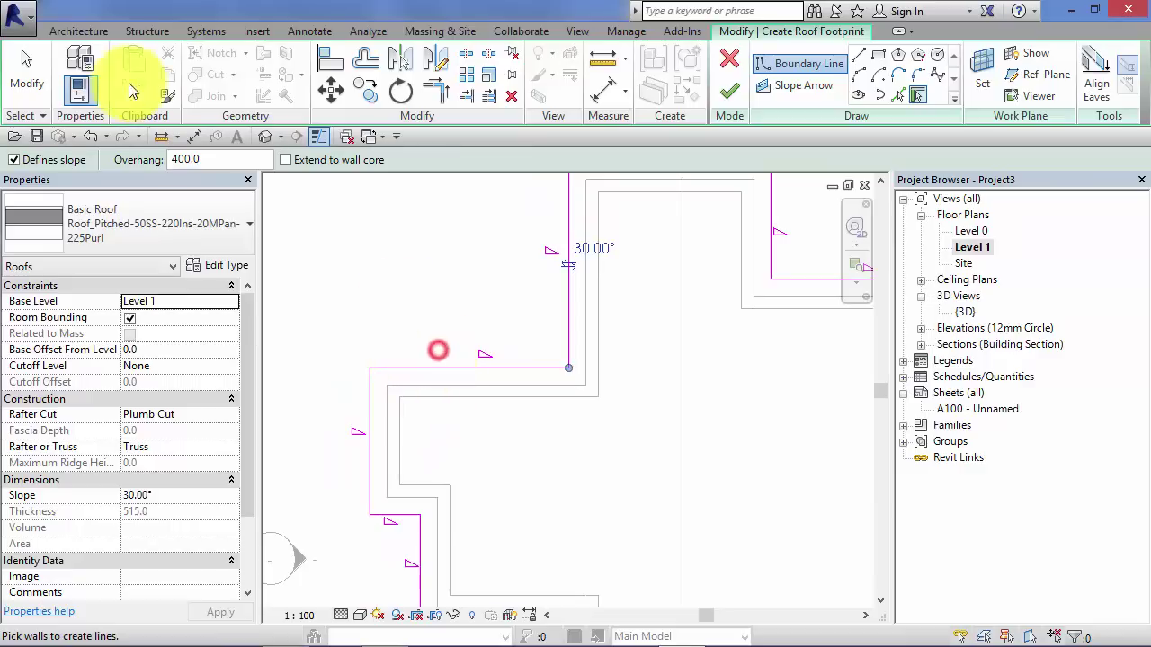
pyautogui.click(26, 65)
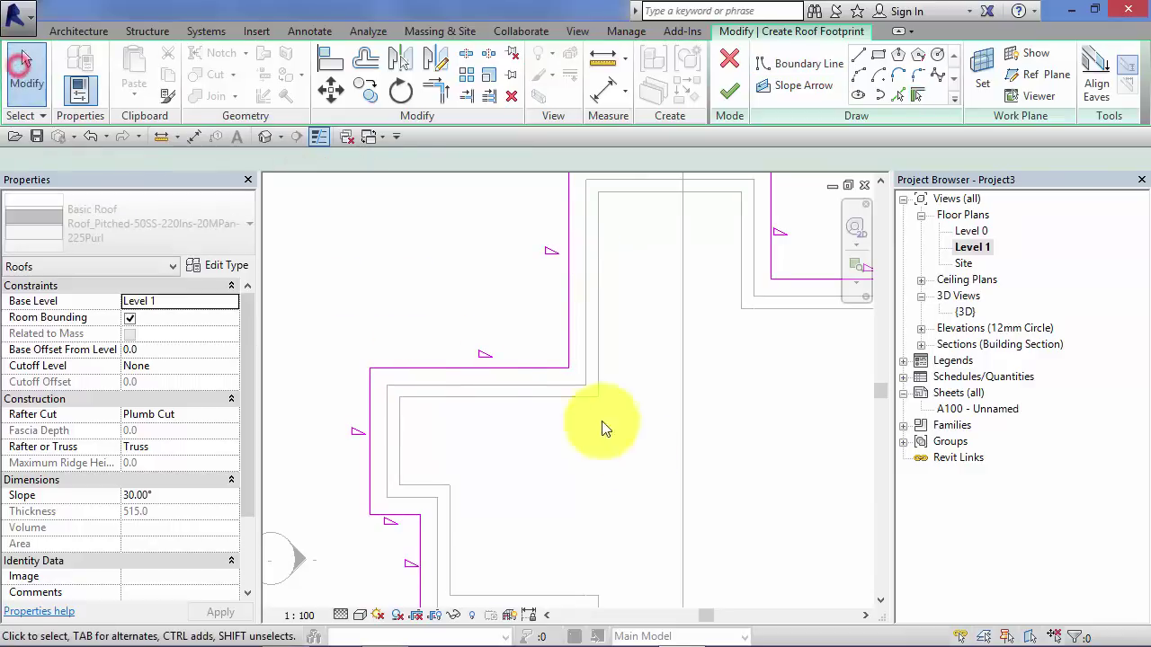
# Confirm the top boundary line slopes at 30°, then zoom out to the full cross-shaped footprint.
pyautogui.click(466, 371)
pyautogui.moveTo(545, 473); pyautogui.dragTo(558, 459, button='middle')
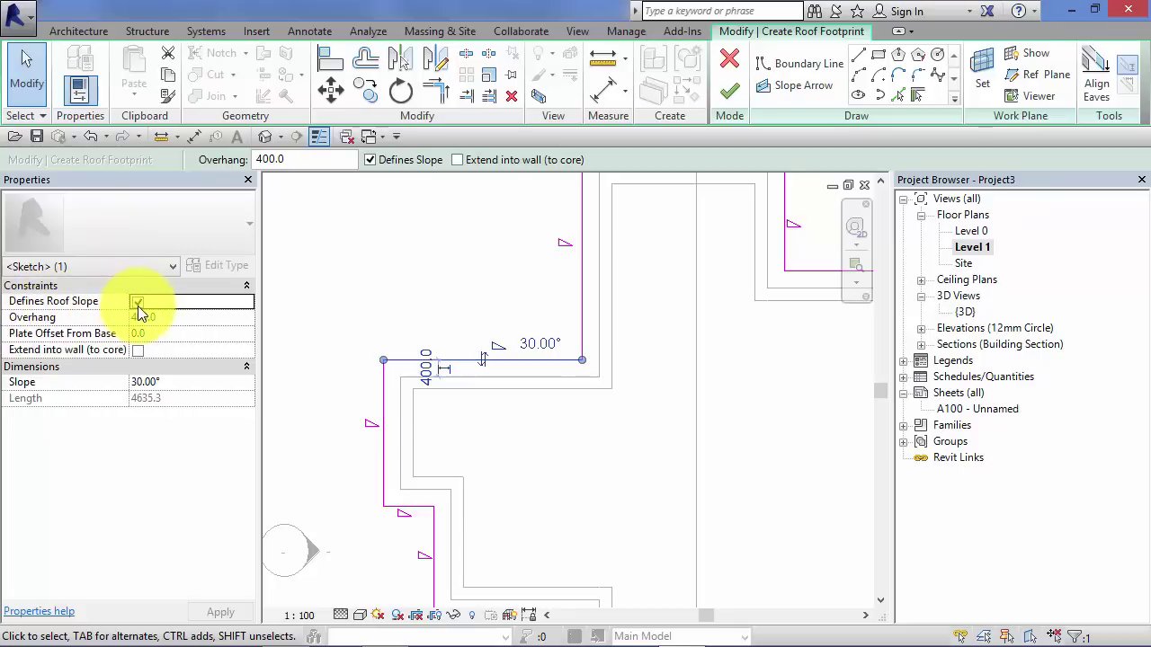
pyautogui.click(464, 328)
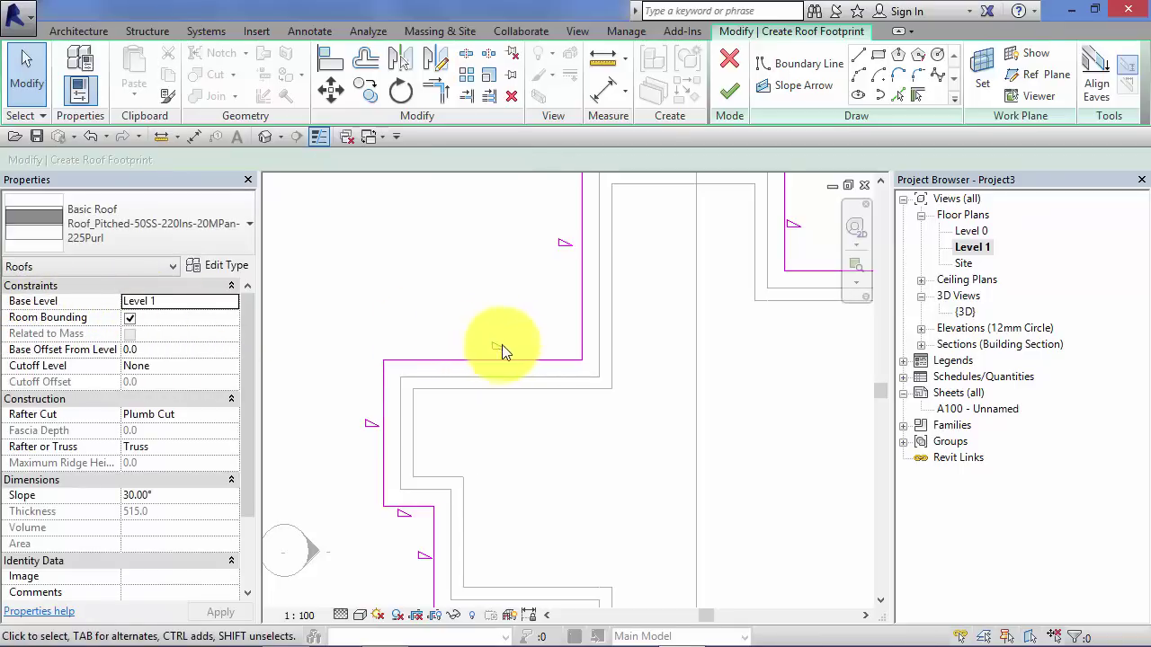
pyautogui.click(461, 359)
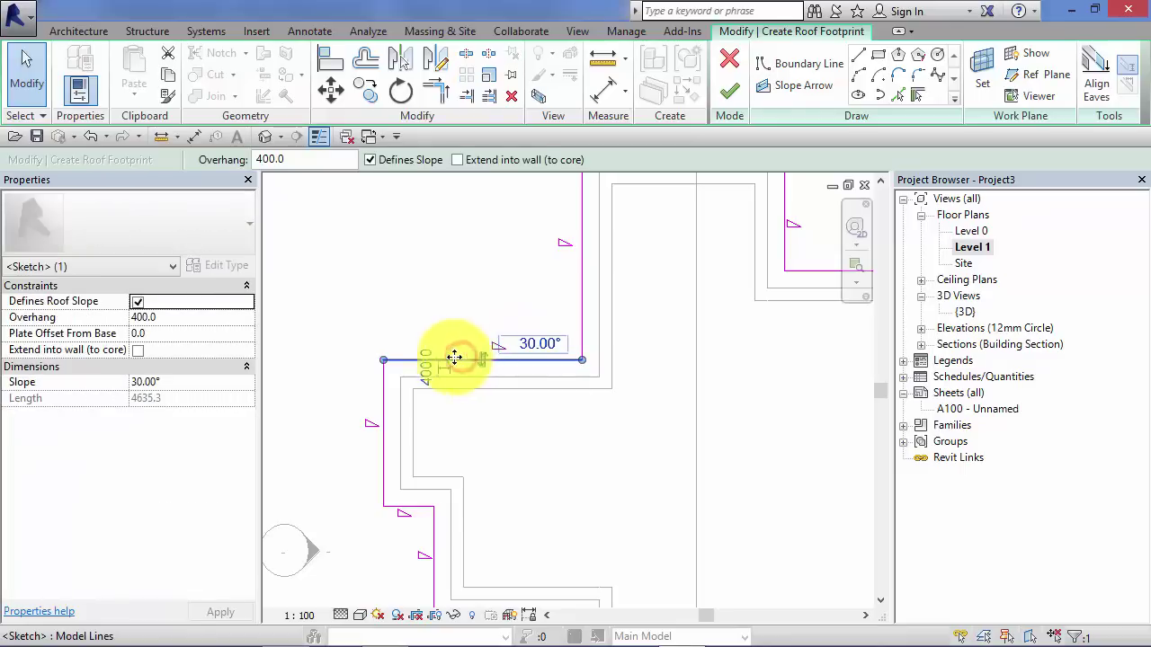
pyautogui.click(354, 318)
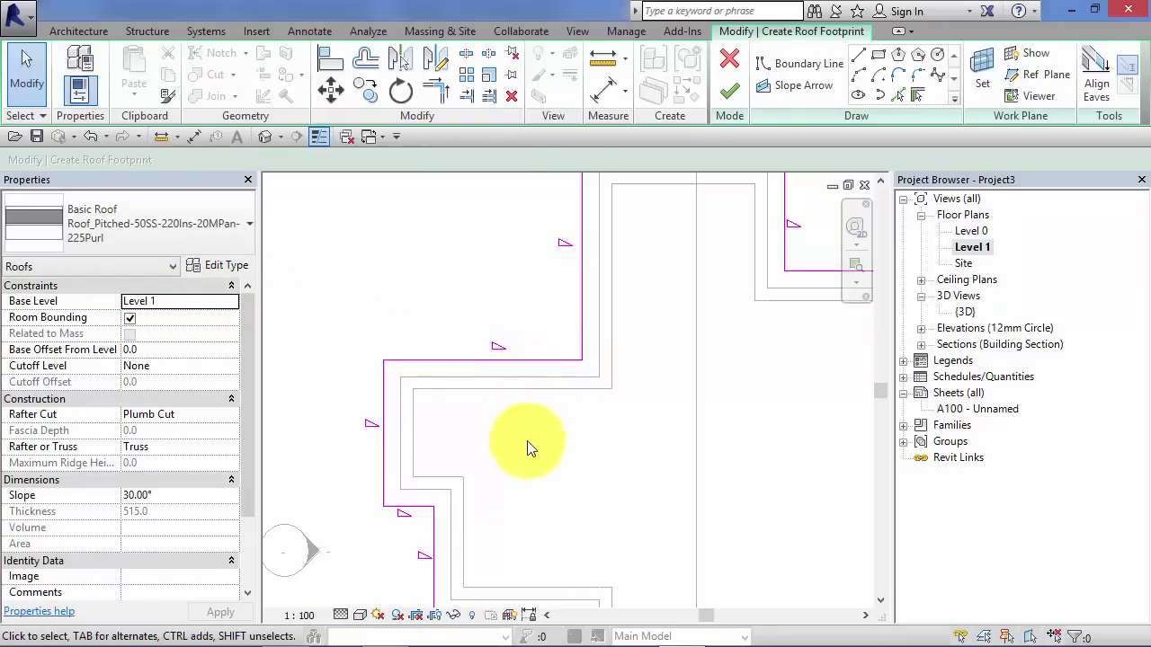
pyautogui.scroll(-2, 534, 454)
pyautogui.moveTo(547, 457); pyautogui.dragTo(569, 390, button='middle')
pyautogui.scroll(-2, 579, 396)
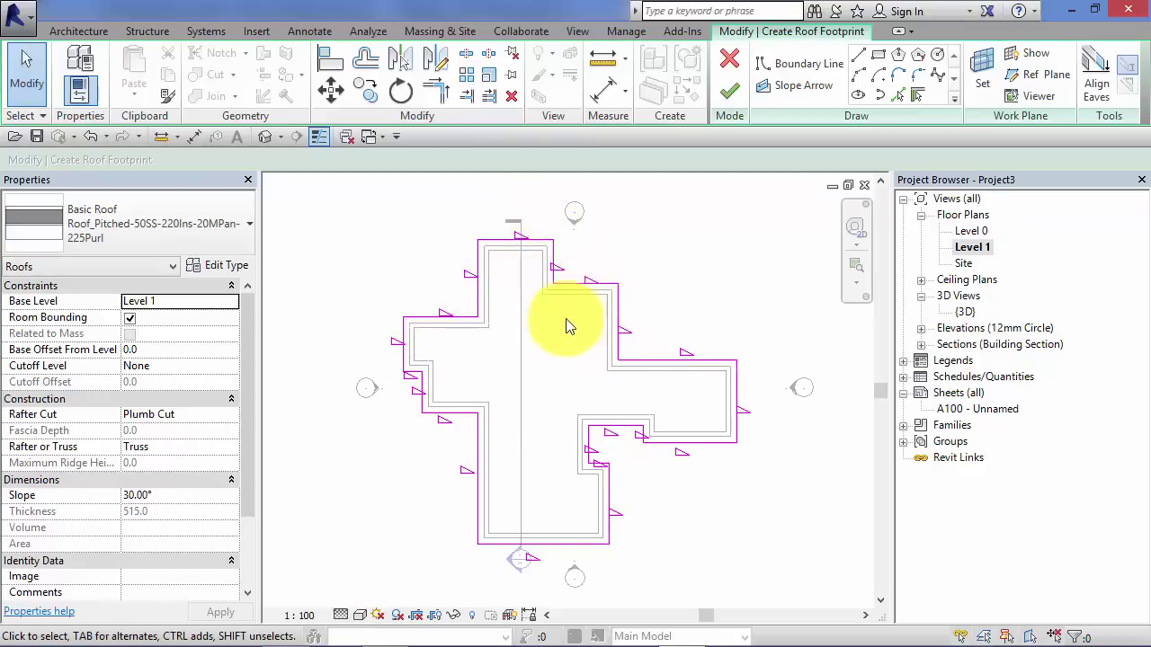
pyautogui.scroll(2, 548, 340)
pyautogui.moveTo(542, 334); pyautogui.dragTo(542, 333, button='middle')
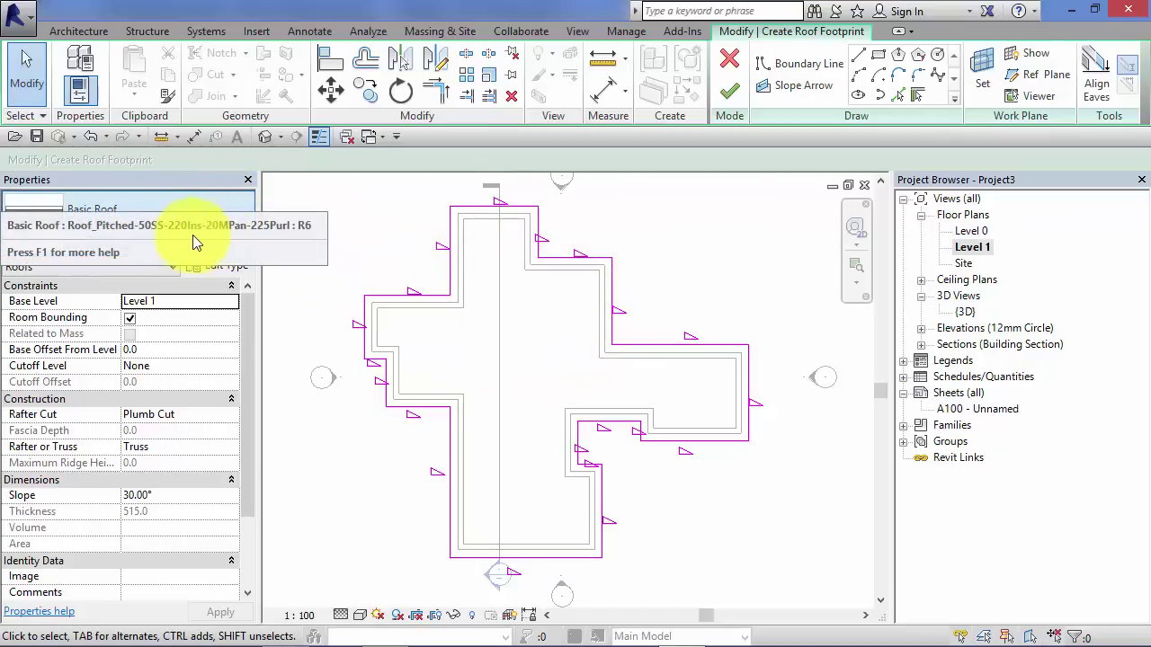
pyautogui.click(227, 213)
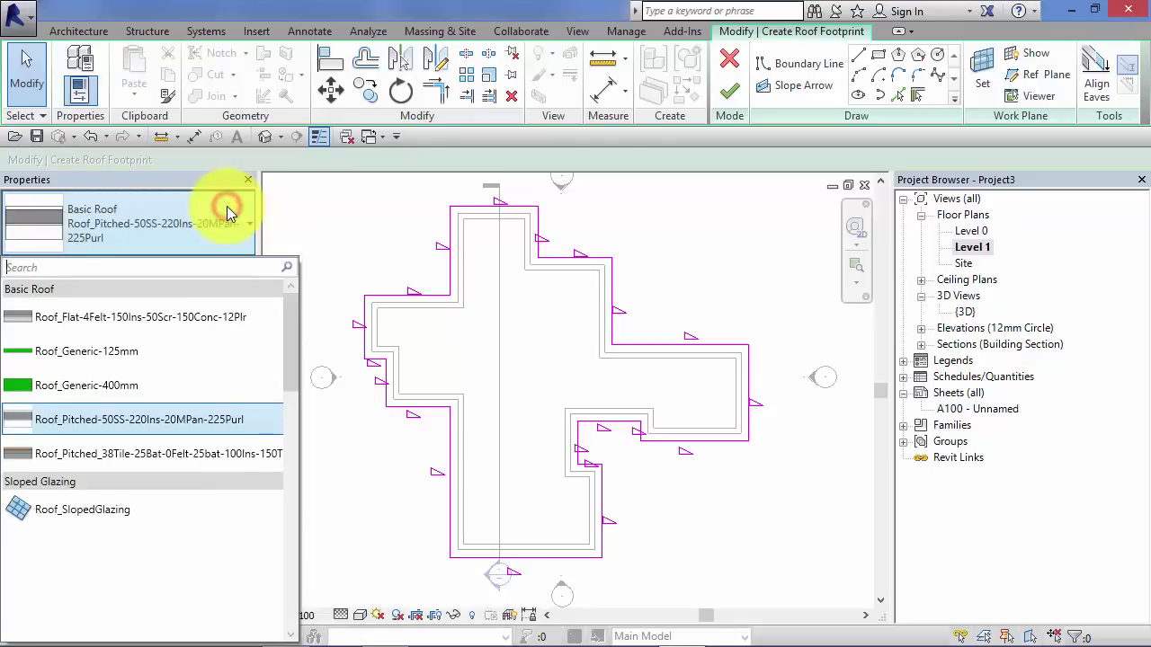
pyautogui.click(227, 211)
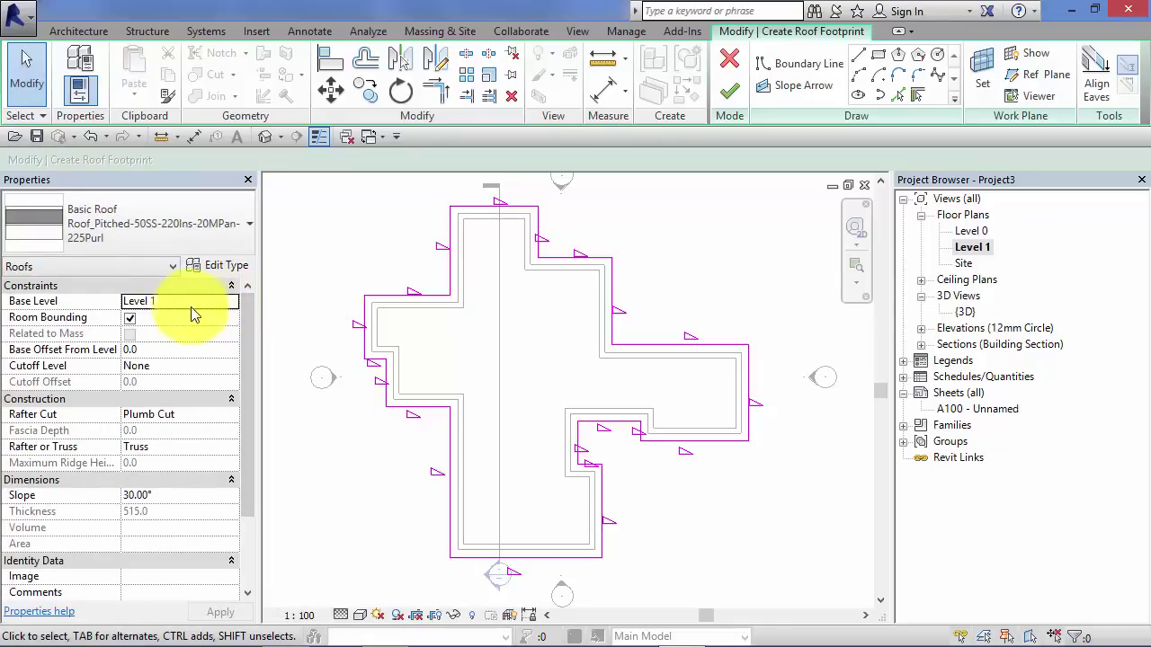
# Finish the footprint sketch to create the 30° hipped roof over the cross-shaped house.
pyautogui.click(730, 85)
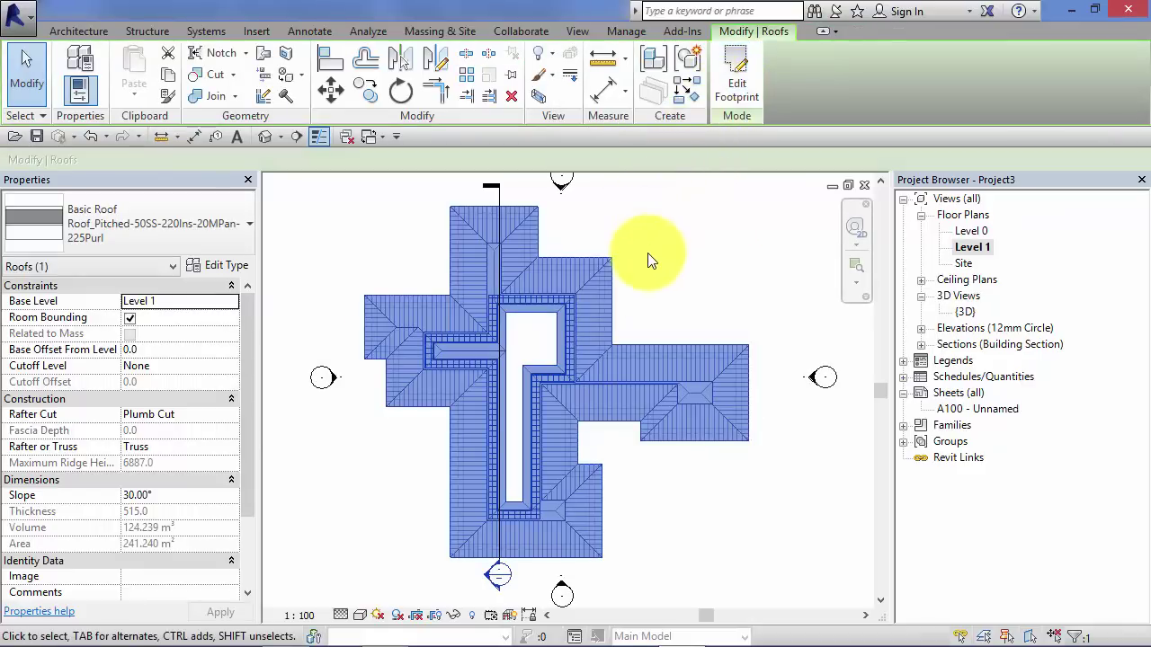
pyautogui.click(644, 254)
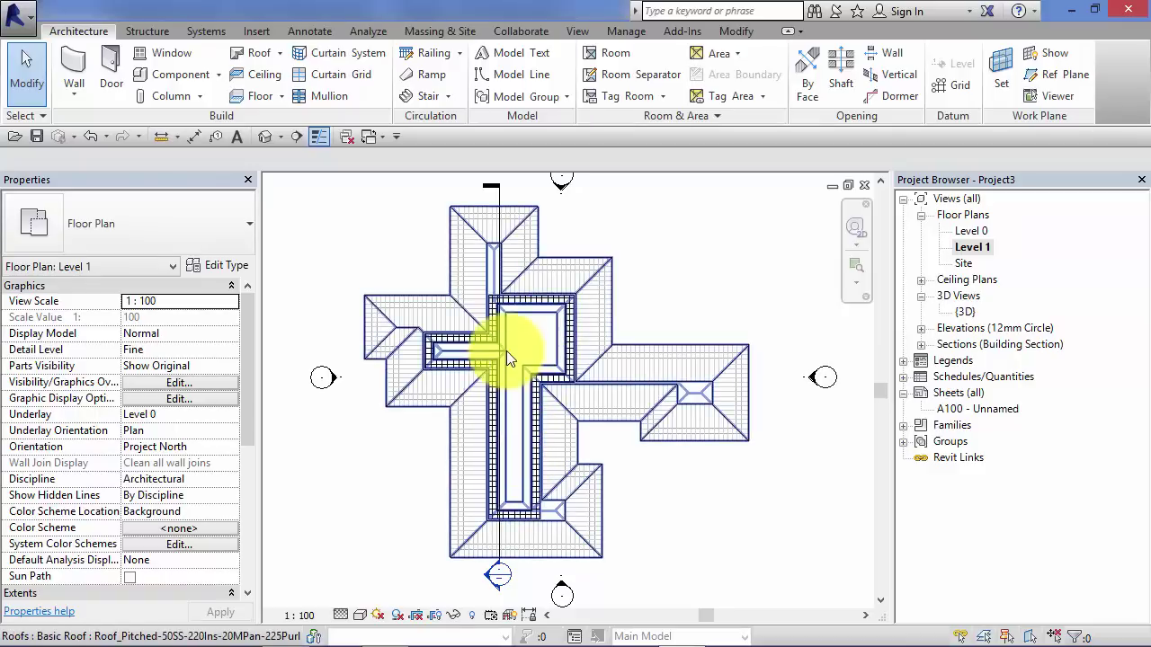
pyautogui.doubleClick(968, 312)
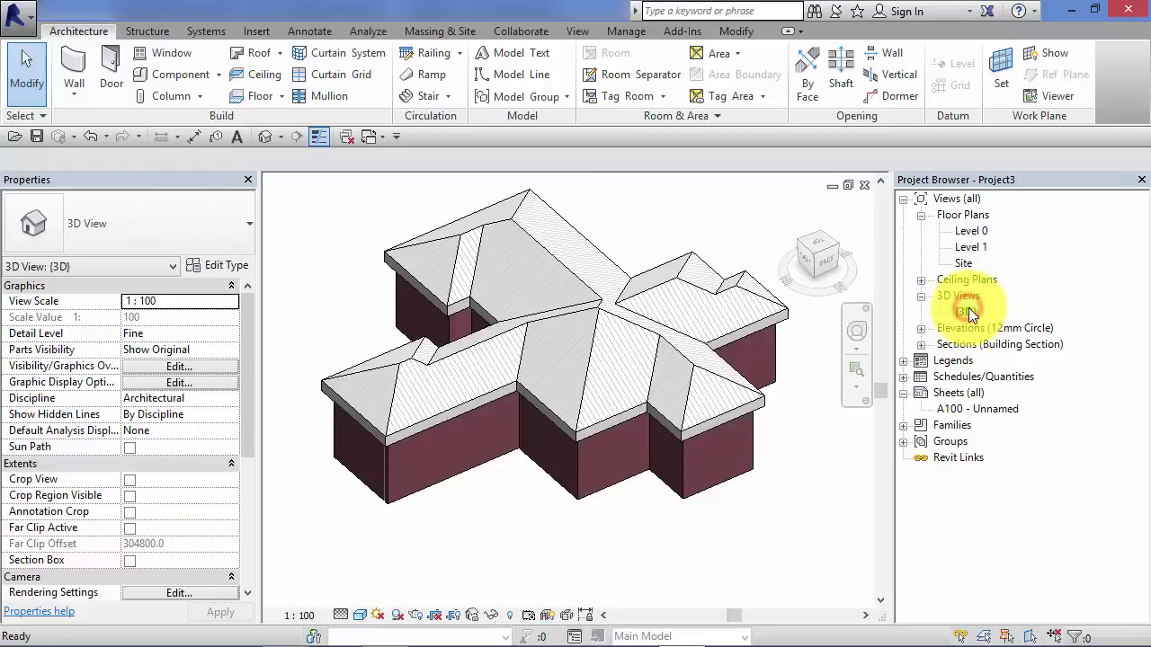
pyautogui.moveTo(785, 484); pyautogui.dragTo(766, 494, button='middle')
pyautogui.moveTo(822, 402); pyautogui.dragTo(808, 391)
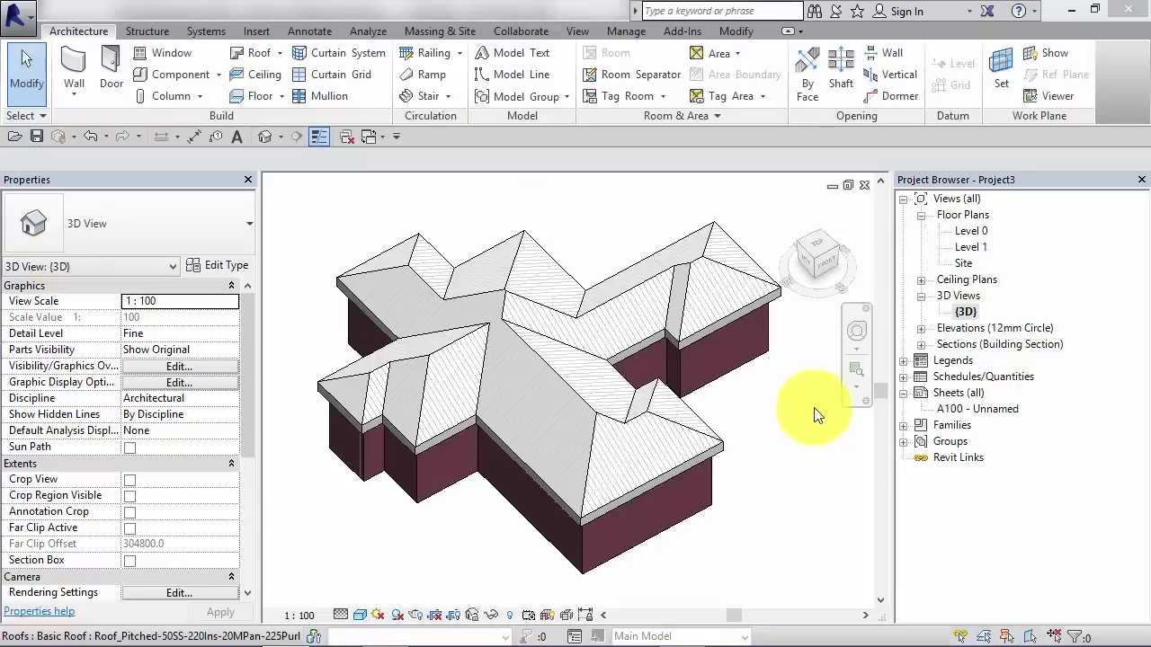
pyautogui.doubleClick(964, 246)
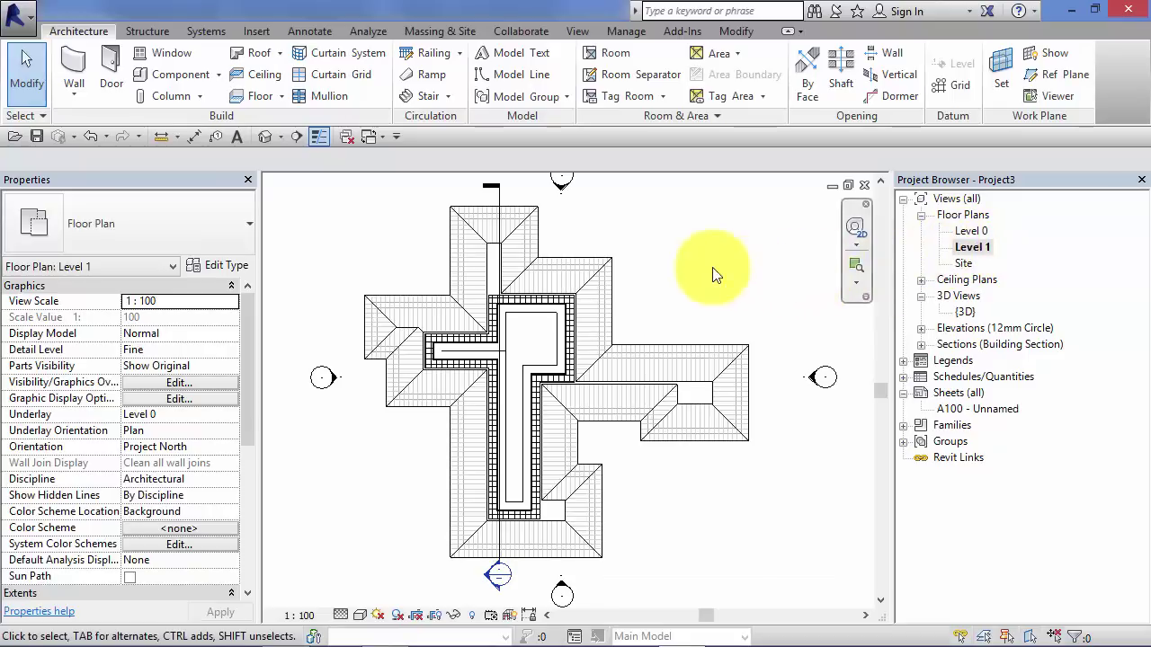
# Reopen the roof footprint and turn off Defines Roof Slope on the right arm's end line.
pyautogui.click(617, 347)
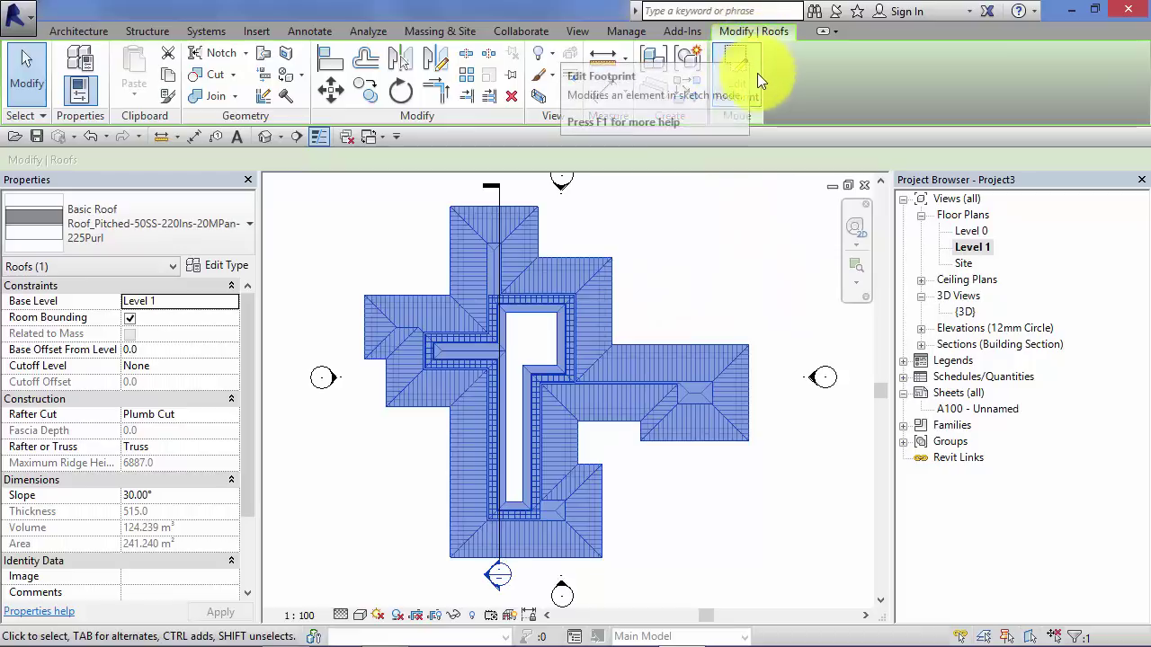
pyautogui.click(732, 98)
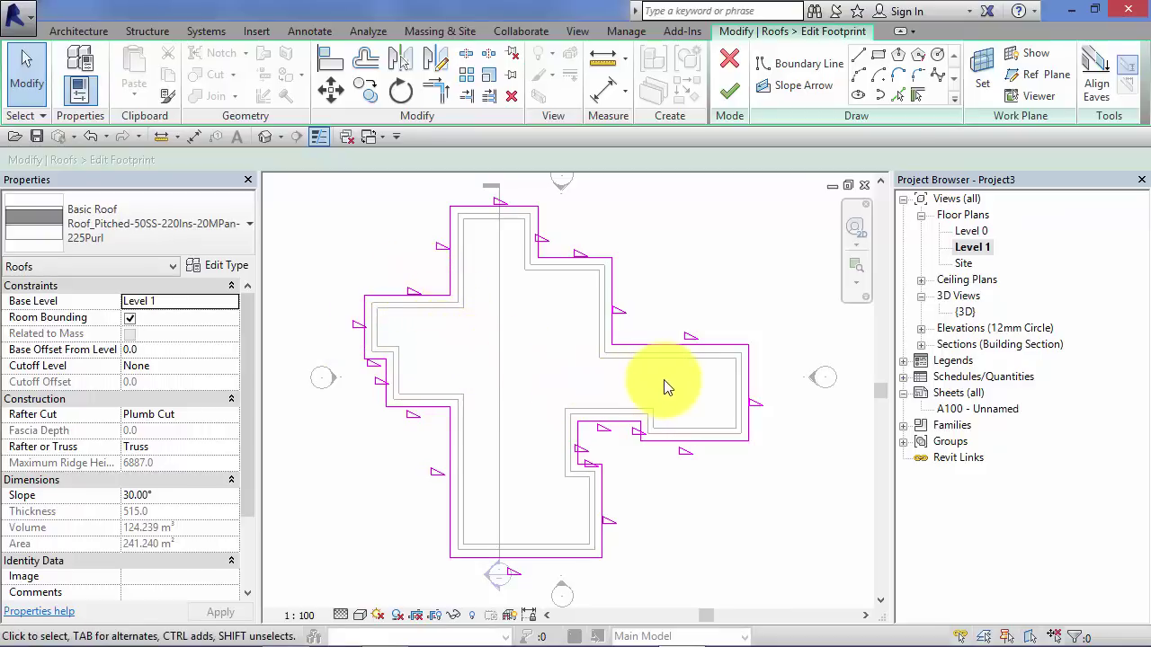
pyautogui.click(751, 385)
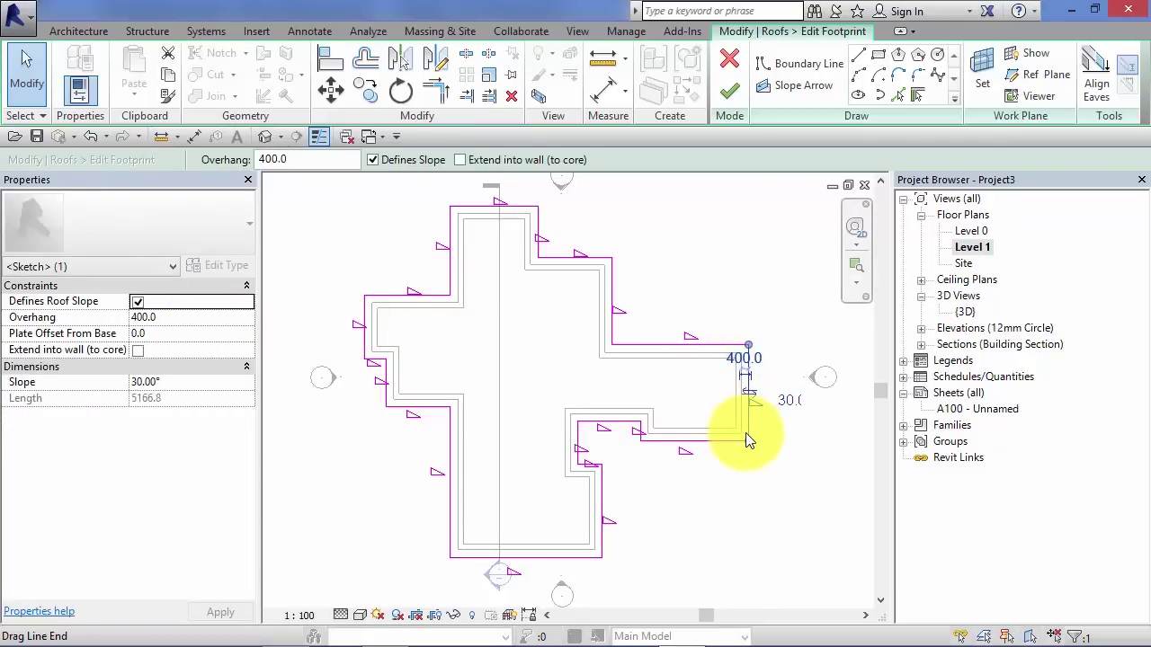
pyautogui.click(138, 302)
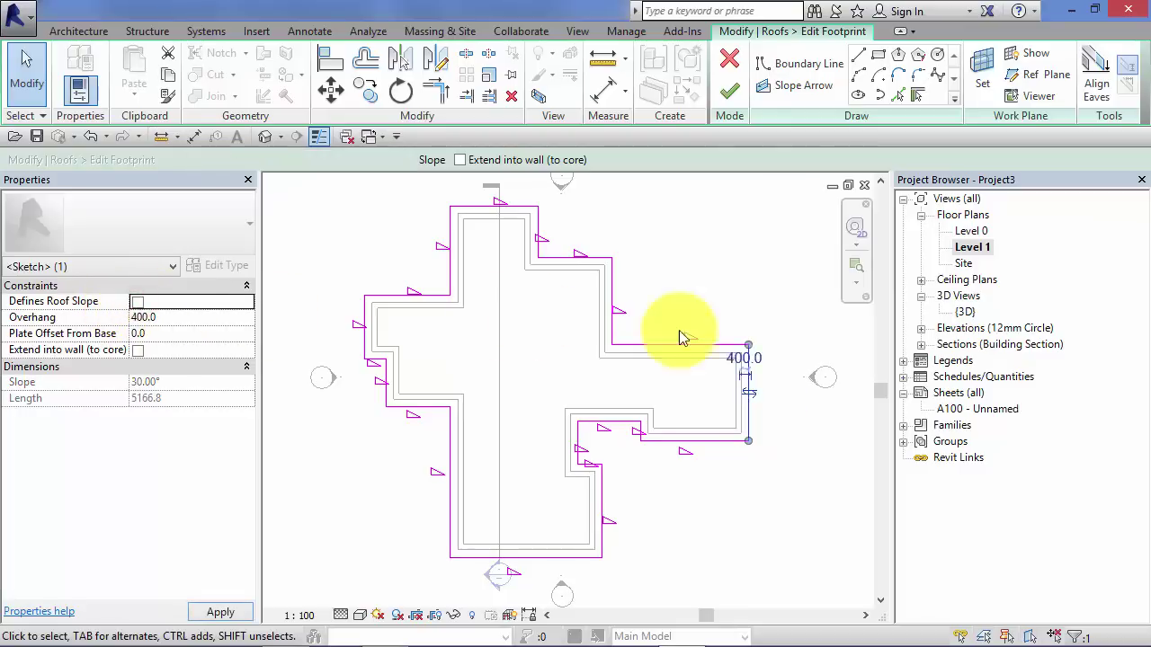
pyautogui.click(732, 307)
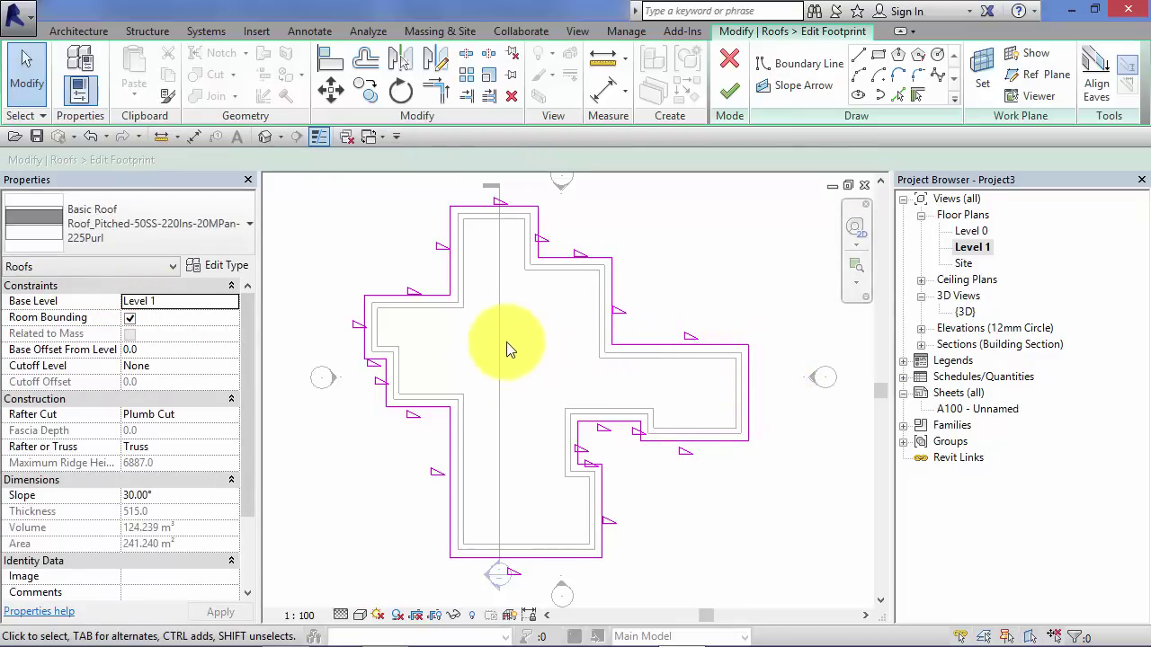
# Turn off Defines Roof Slope on the top and bottom footprint edges.
pyautogui.click(520, 210)
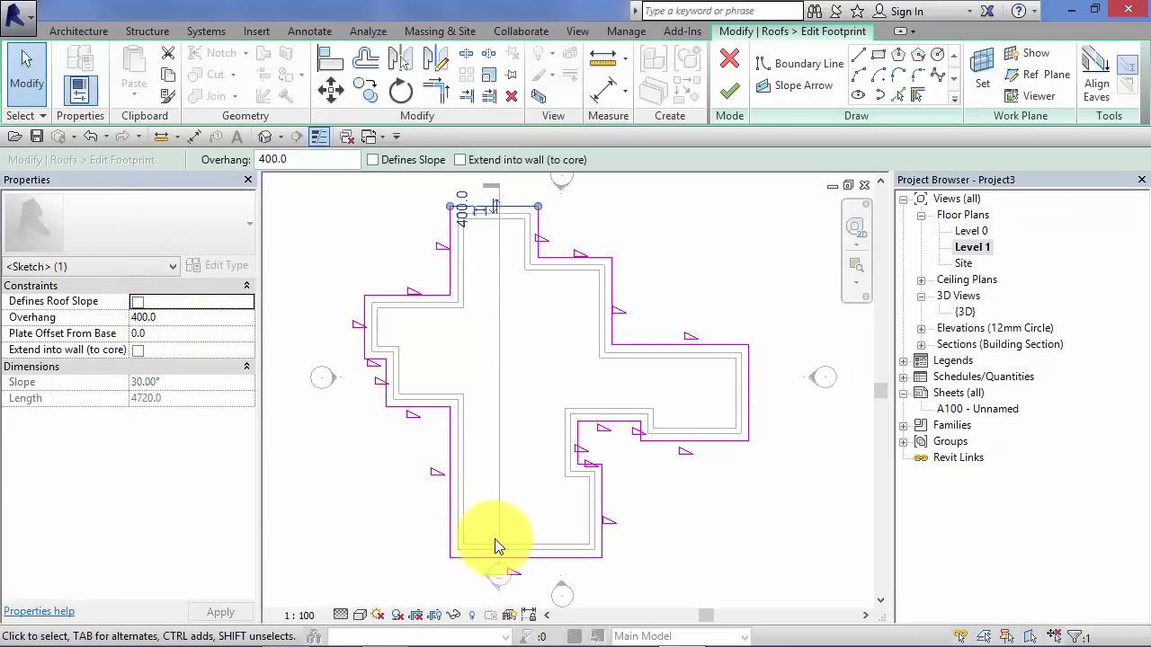
pyautogui.click(540, 556)
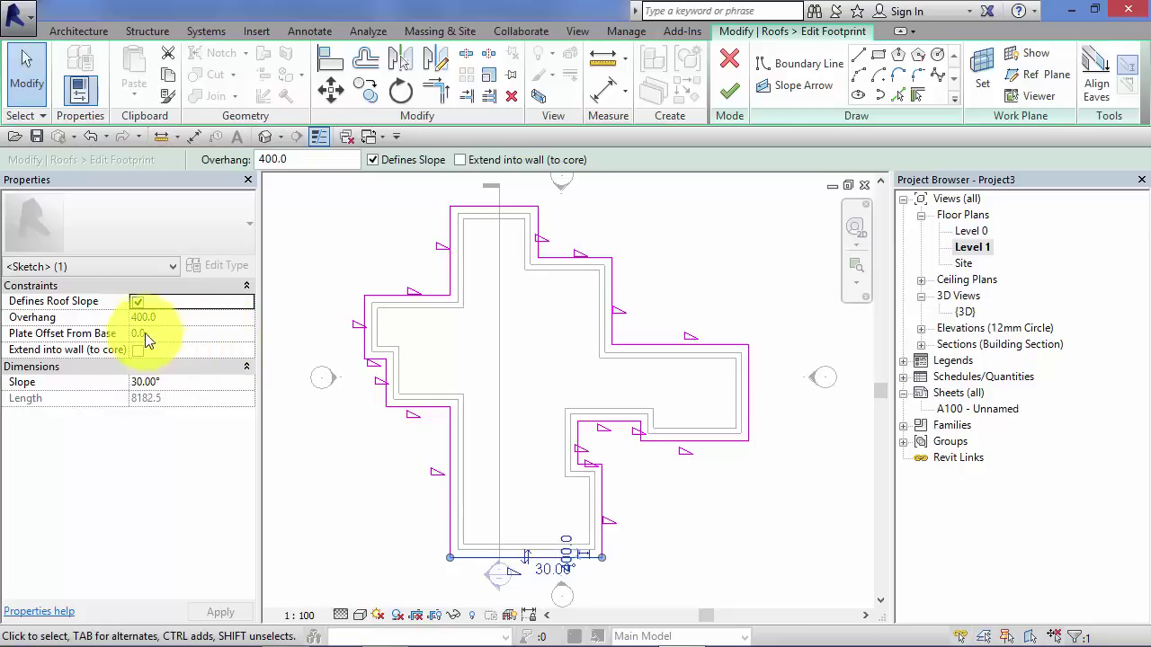
pyautogui.click(138, 302)
pyautogui.click(304, 454)
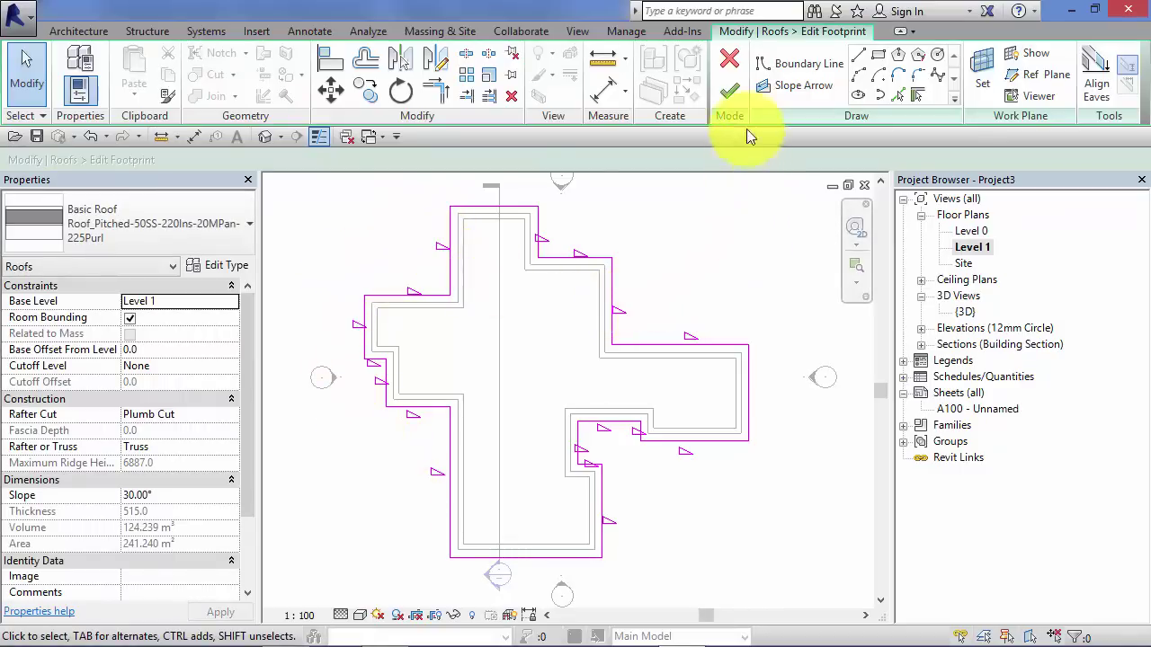
# Finish the footprint edit, then orbit the {3D} view close to the front wing's gable end.
pyautogui.click(729, 91)
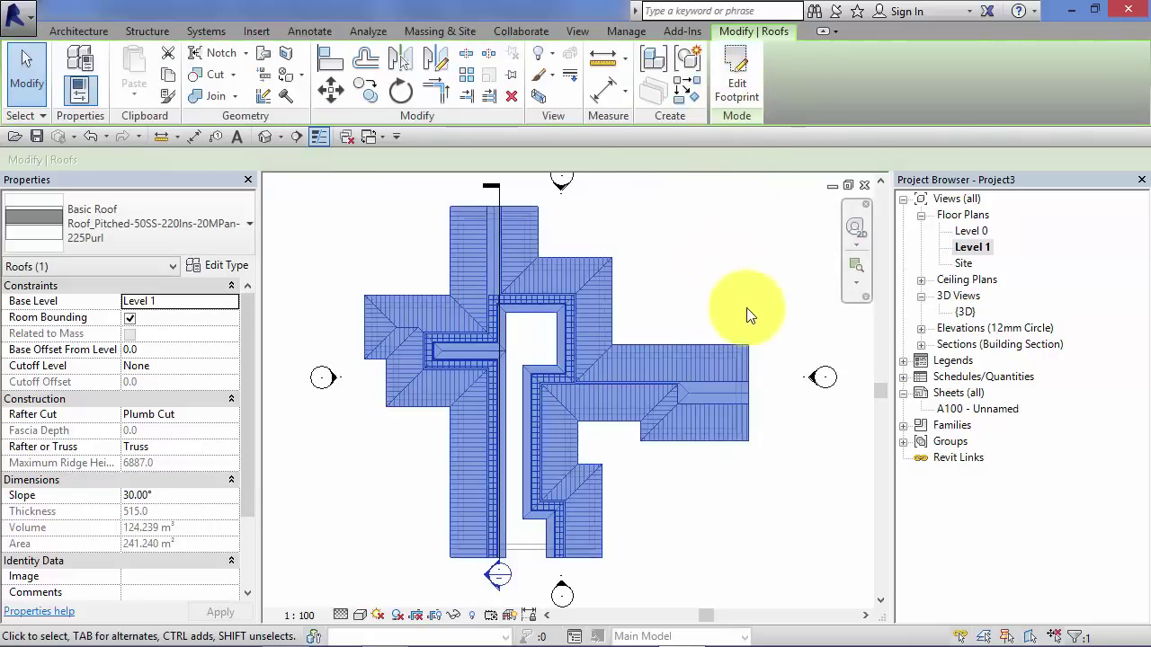
pyautogui.doubleClick(965, 313)
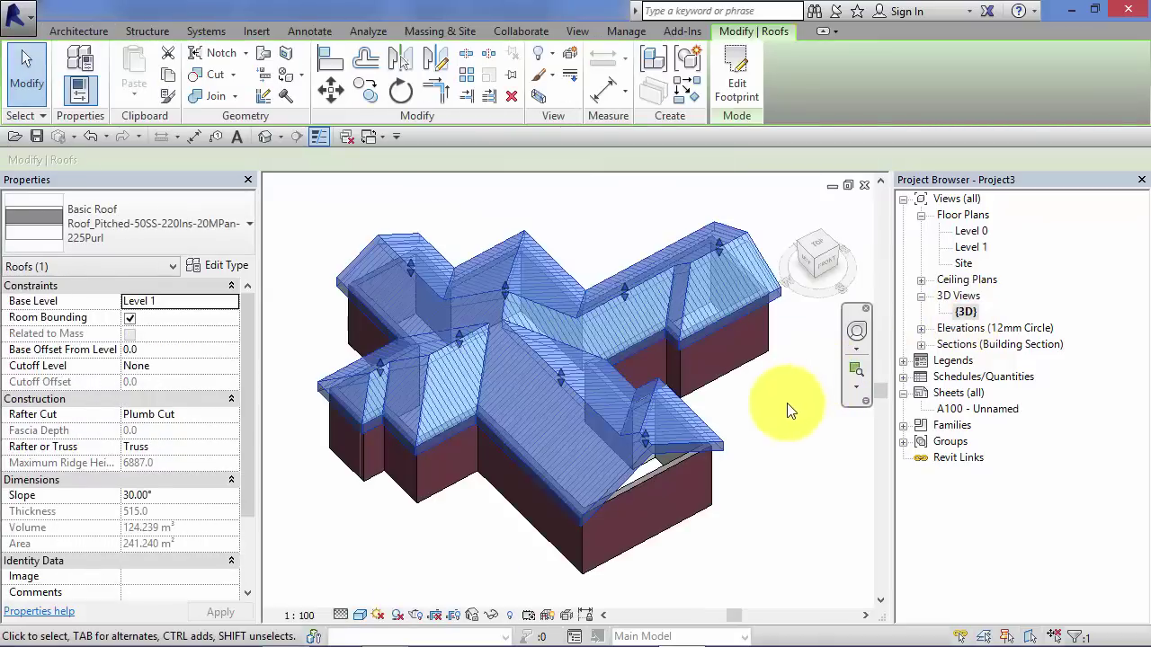
pyautogui.click(785, 411)
pyautogui.click(857, 331)
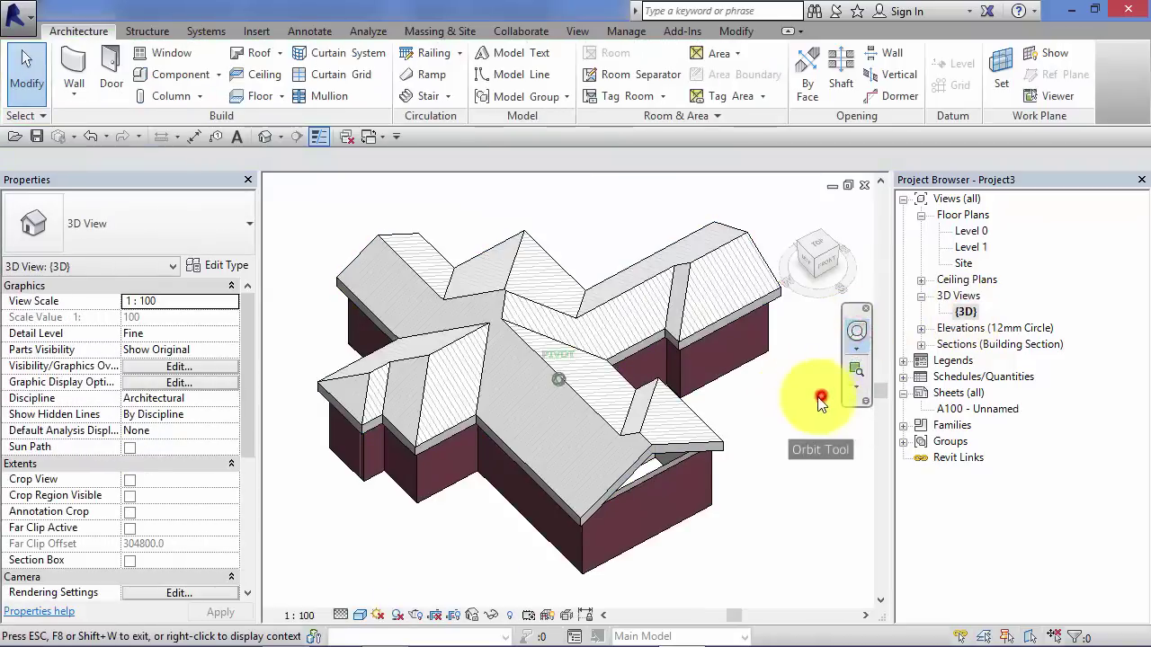
pyautogui.moveTo(820, 400); pyautogui.dragTo(694, 463)
pyautogui.scroll(4, 700, 487)
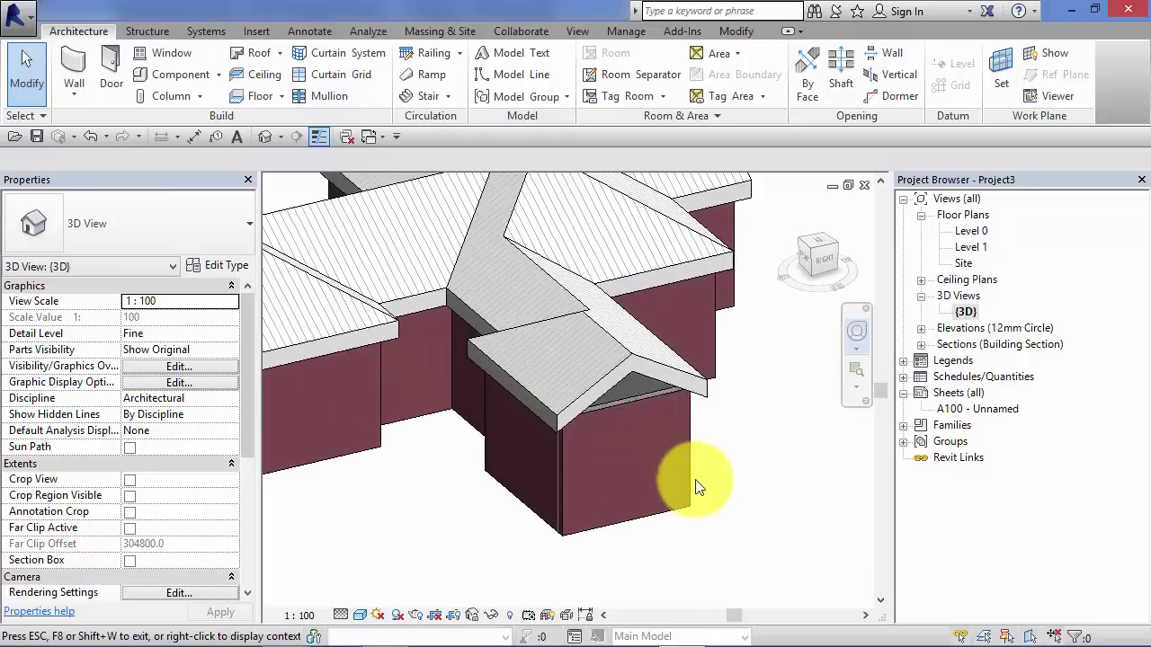
# Attach the top of the brick wall under the gable to the roof.
pyautogui.click(699, 378)
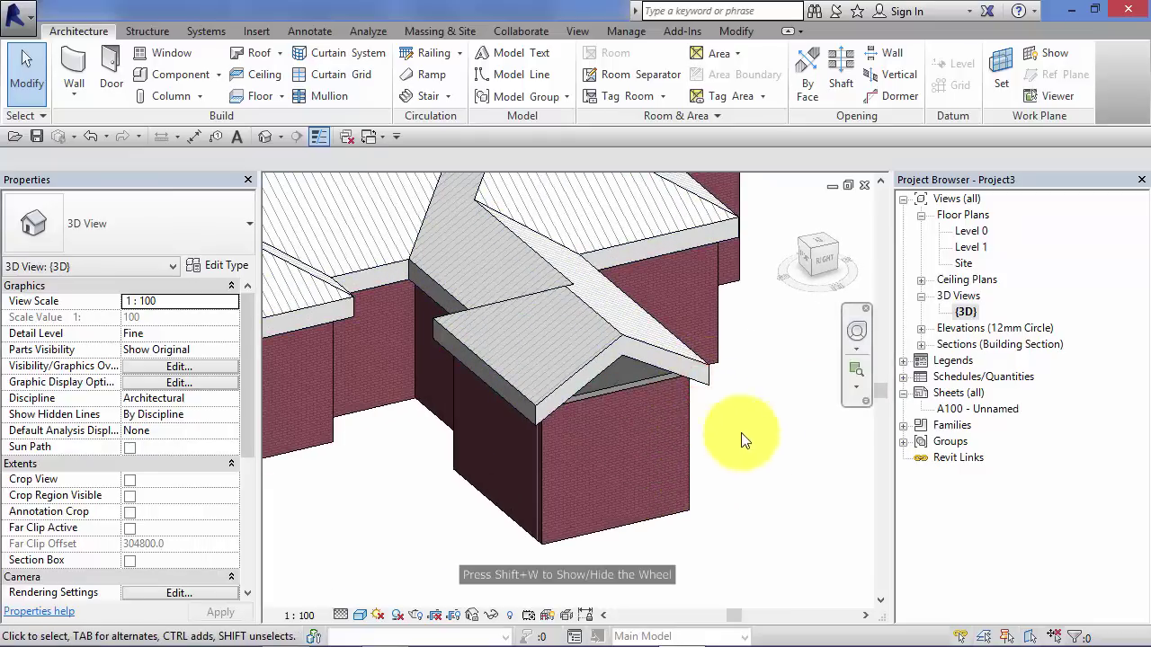
pyautogui.click(628, 396)
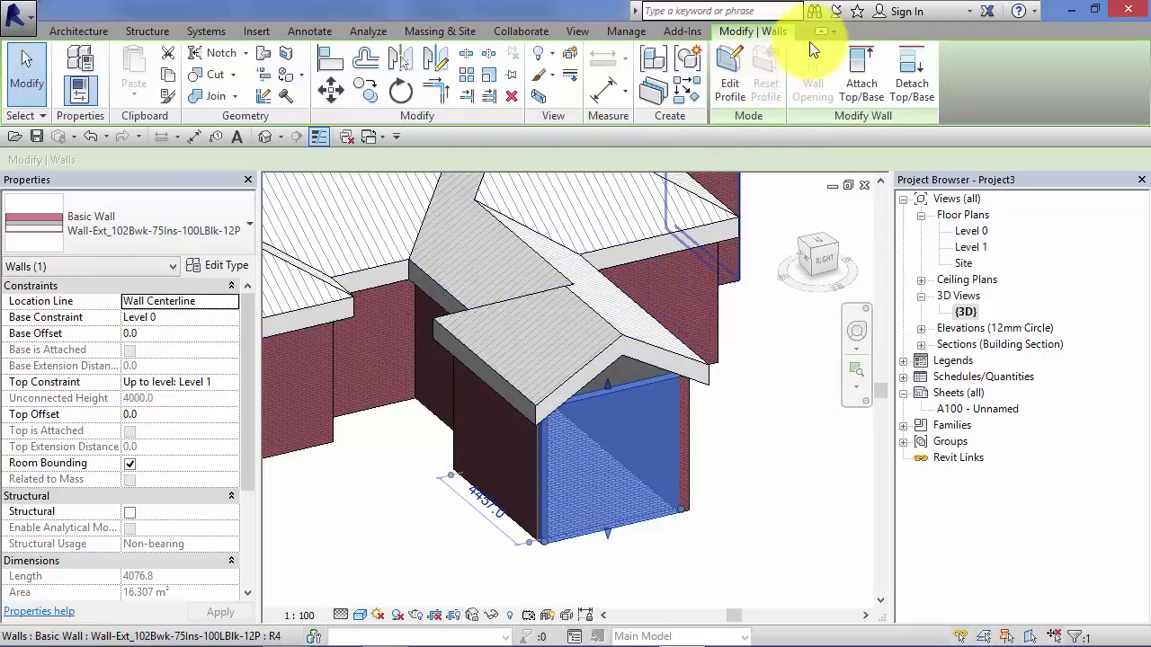
pyautogui.click(859, 58)
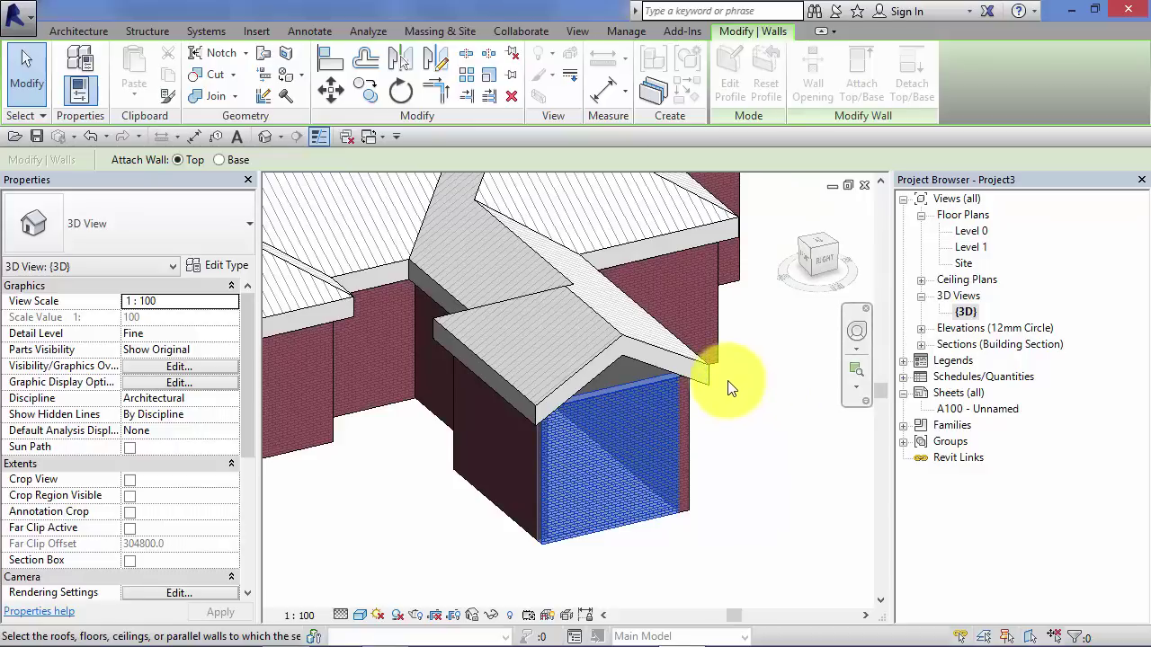
pyautogui.click(651, 355)
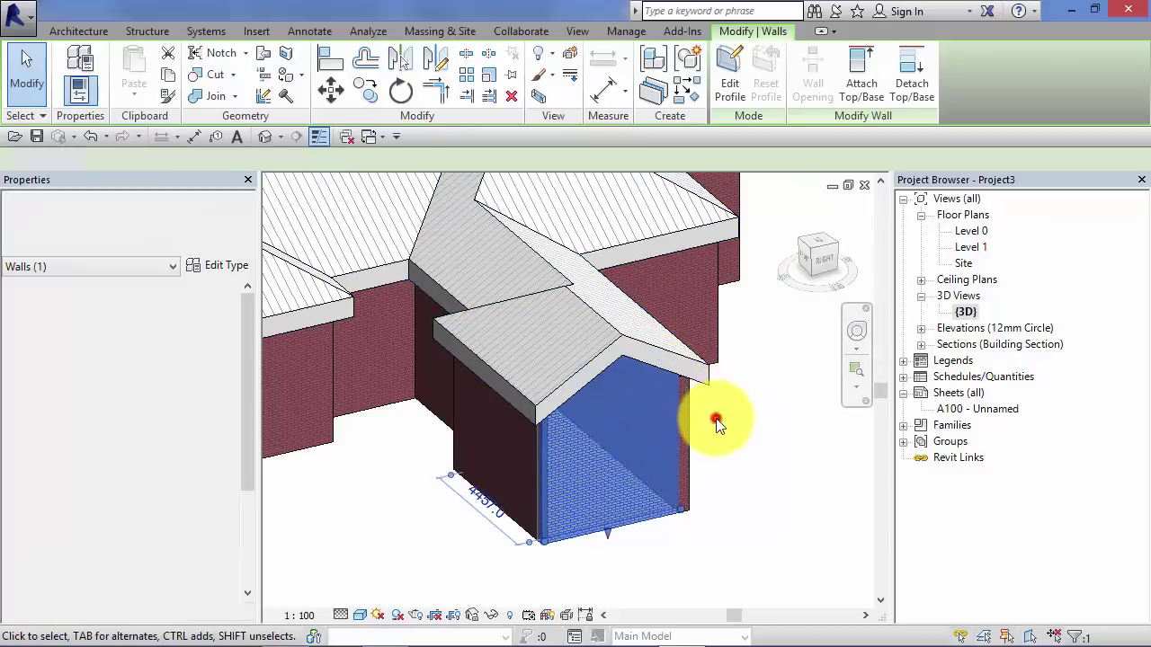
pyautogui.click(716, 419)
pyautogui.scroll(-5, 755, 369)
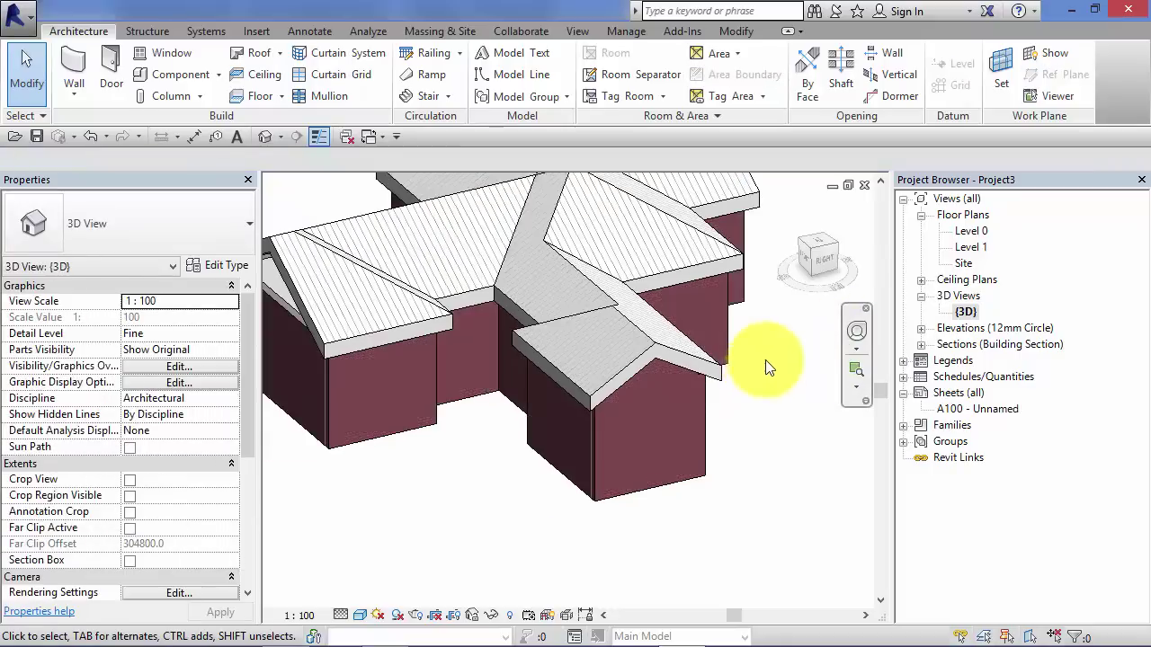
# Attach the right wing's gable-end wall top to the roof above it.
pyautogui.click(854, 335)
pyautogui.moveTo(794, 387); pyautogui.dragTo(610, 405)
pyautogui.click(695, 330)
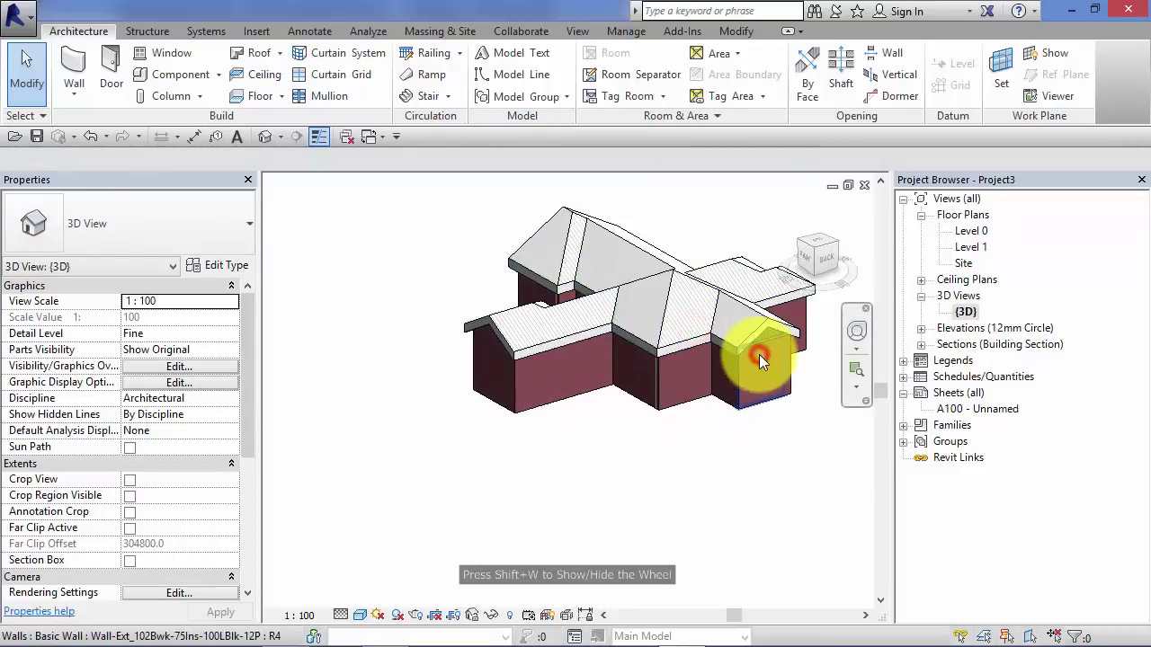
pyautogui.click(759, 358)
pyautogui.click(856, 74)
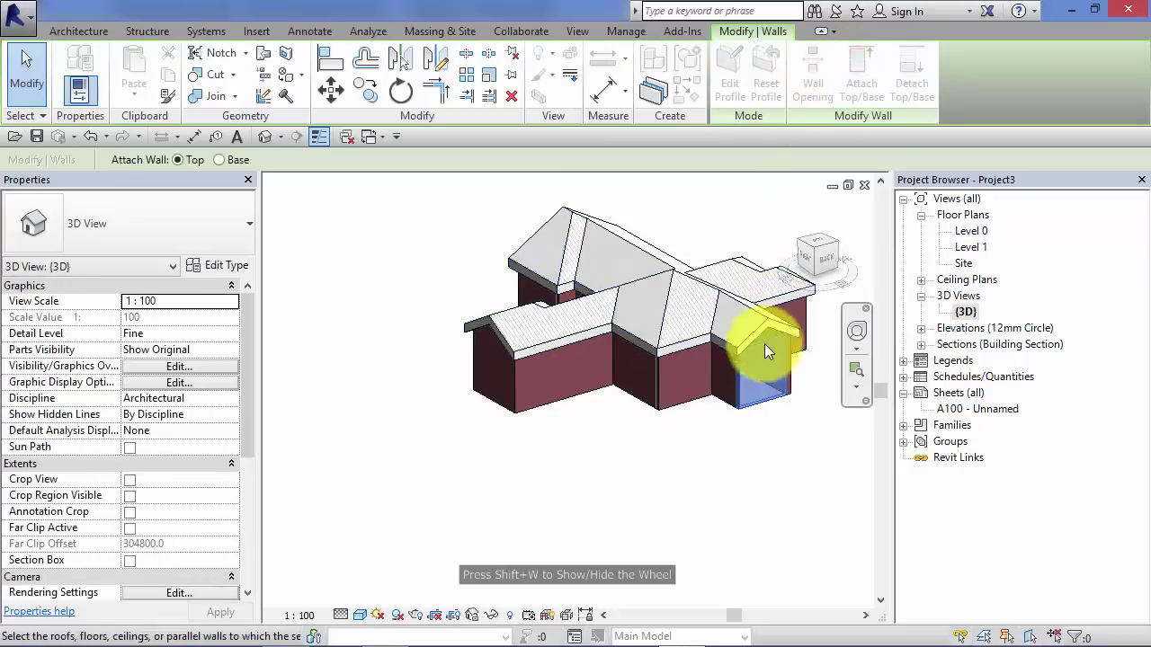
pyautogui.click(758, 330)
pyautogui.click(791, 448)
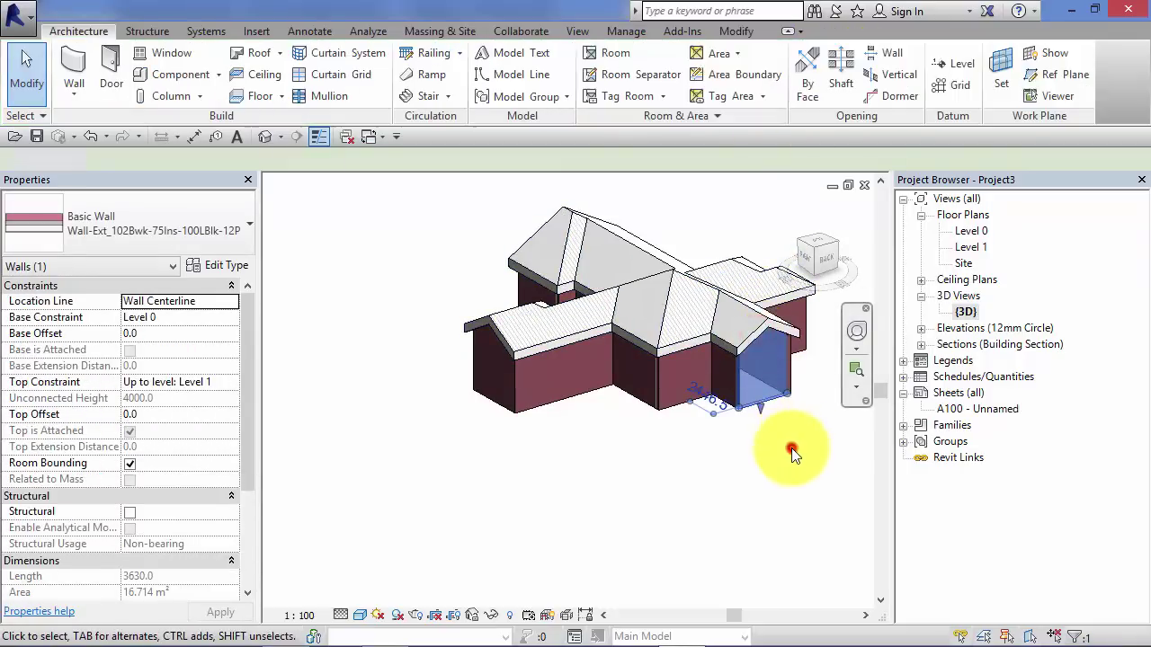
# Attach the front wing's gable-end wall top to the roof and orbit to check it.
pyautogui.click(854, 335)
pyautogui.moveTo(791, 400); pyautogui.dragTo(400, 409)
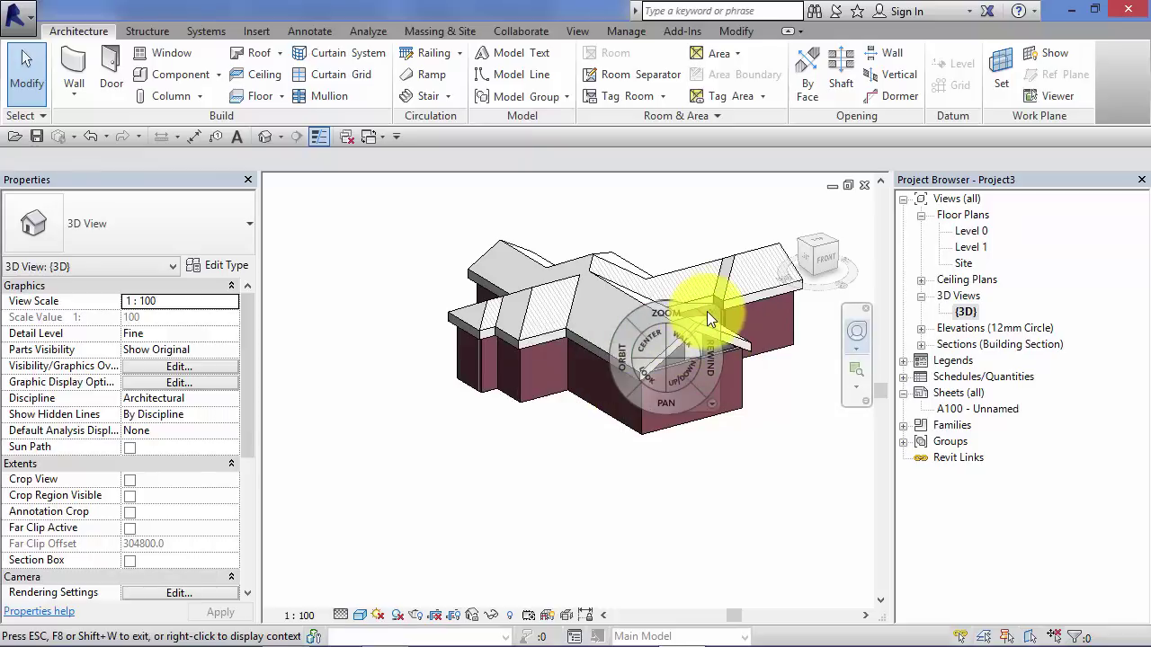
pyautogui.click(710, 312)
pyautogui.click(695, 369)
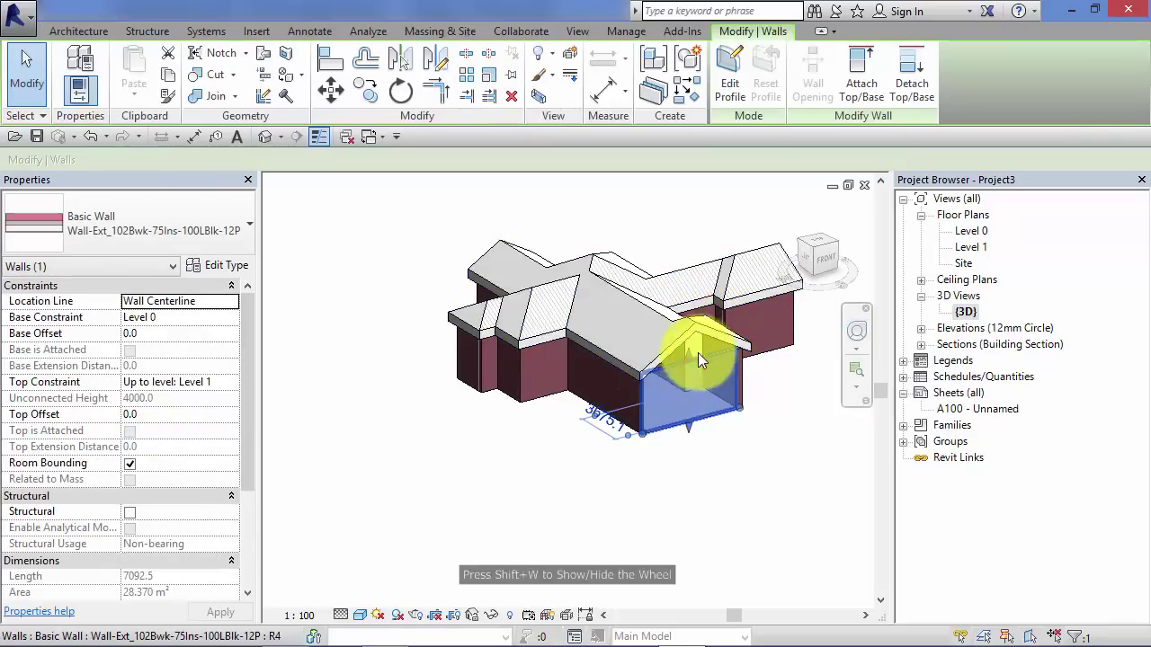
pyautogui.click(855, 77)
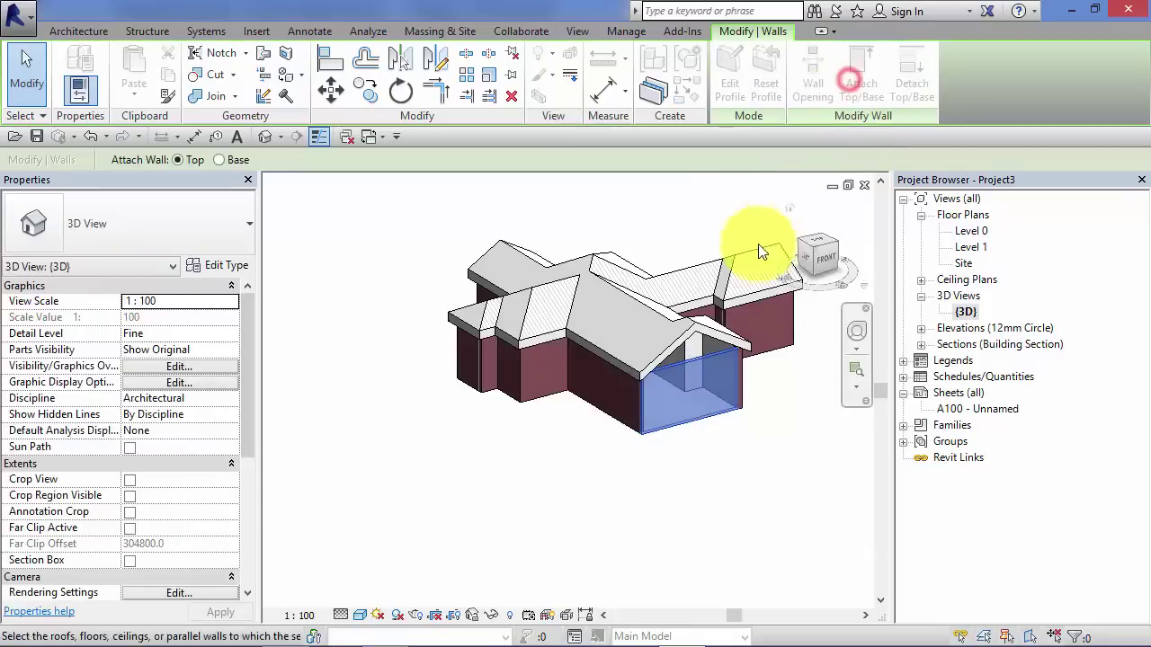
pyautogui.click(719, 337)
pyautogui.click(859, 333)
pyautogui.moveTo(776, 385)
pyautogui.mouseDown()
pyautogui.moveTo(792, 421)
pyautogui.moveTo(820, 403)
pyautogui.moveTo(791, 389)
pyautogui.mouseUp()
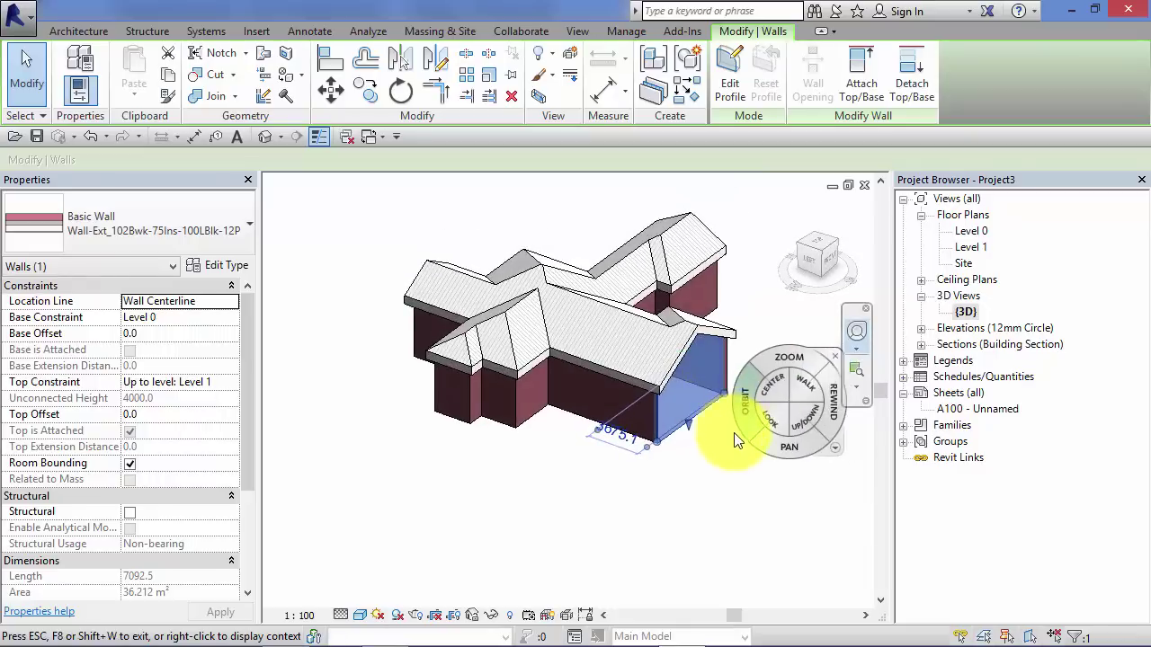
pyautogui.click(789, 404)
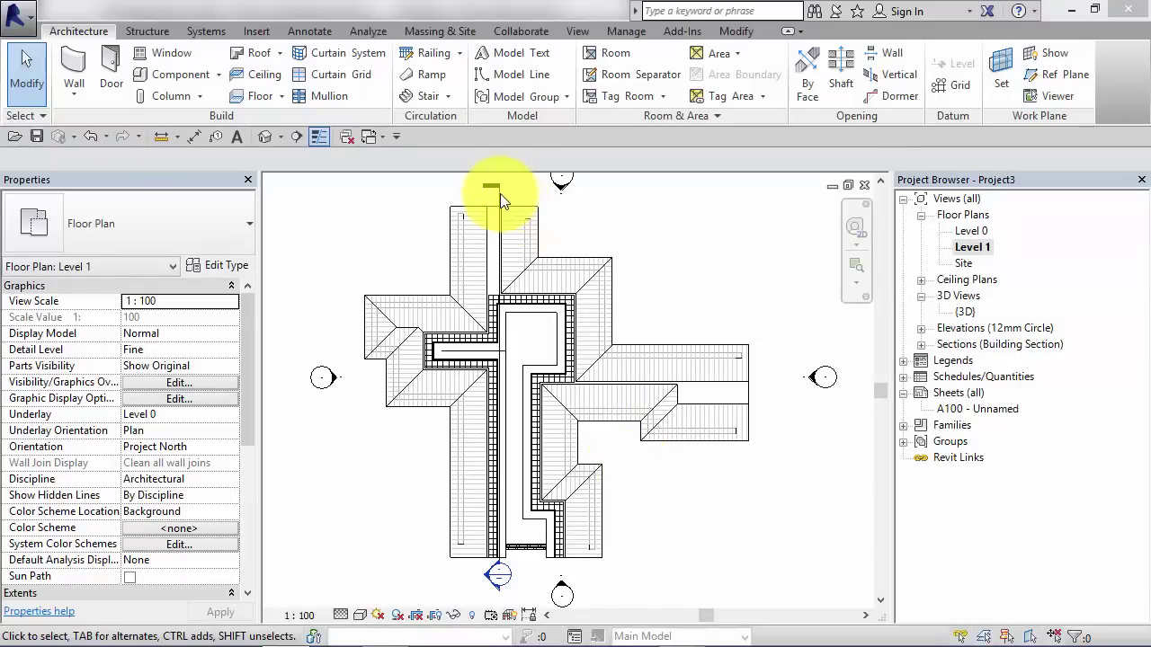
# Move Section 1 across the east wing and open the Section 1 view.
pyautogui.click(499, 195)
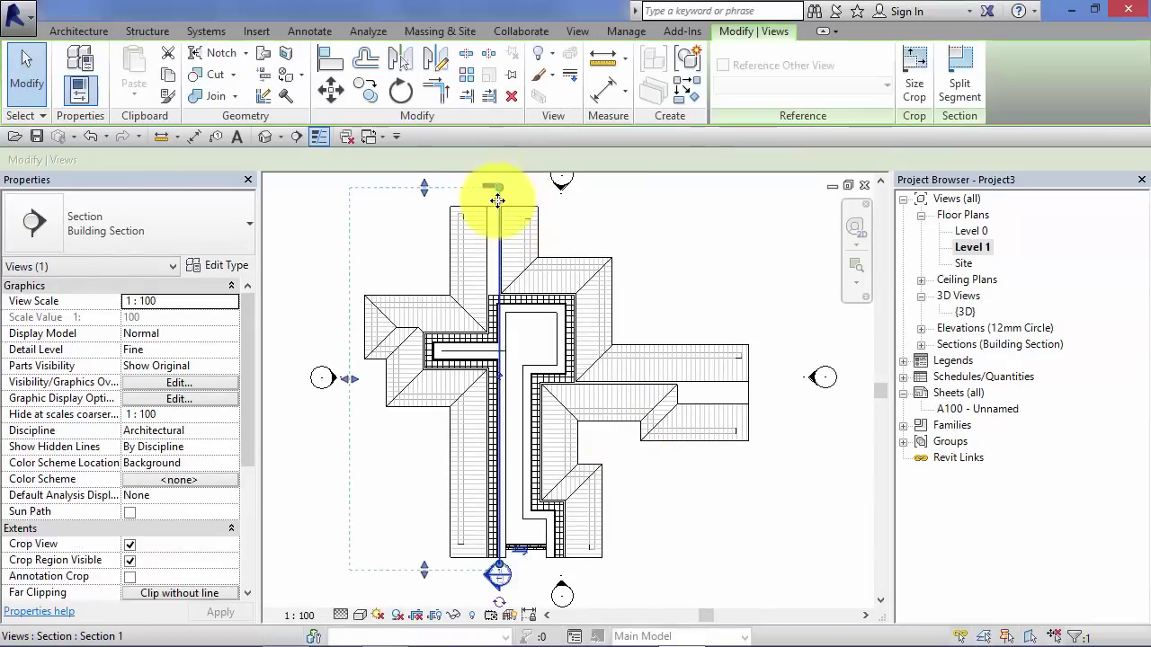
pyautogui.moveTo(498, 199); pyautogui.dragTo(693, 207)
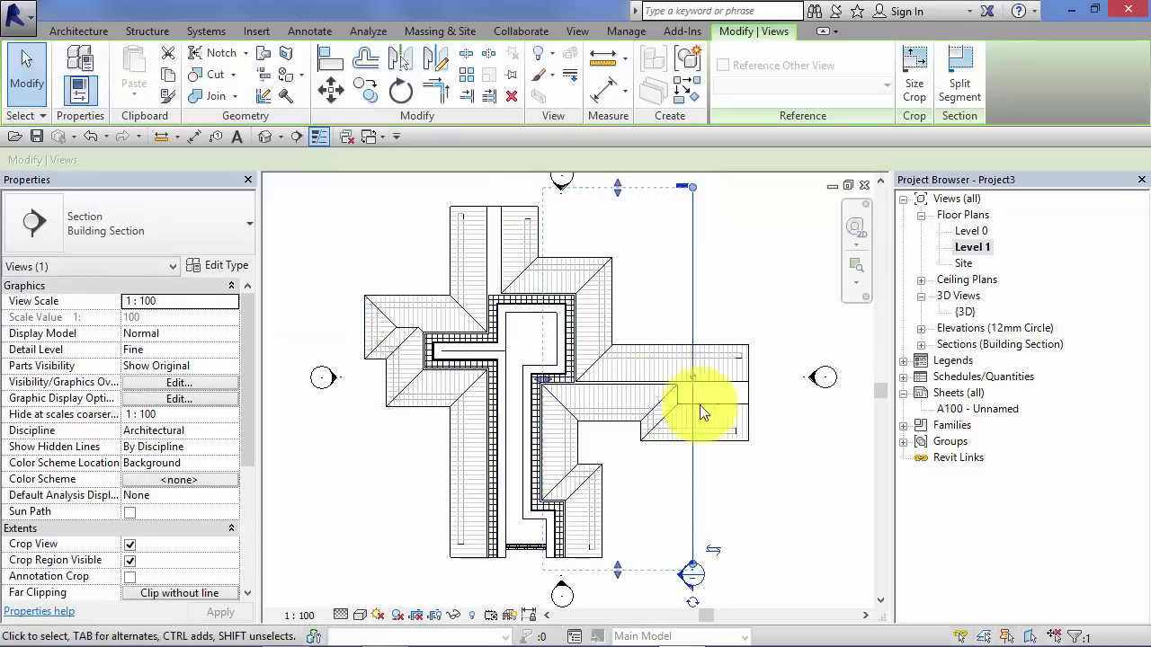
pyautogui.click(667, 540)
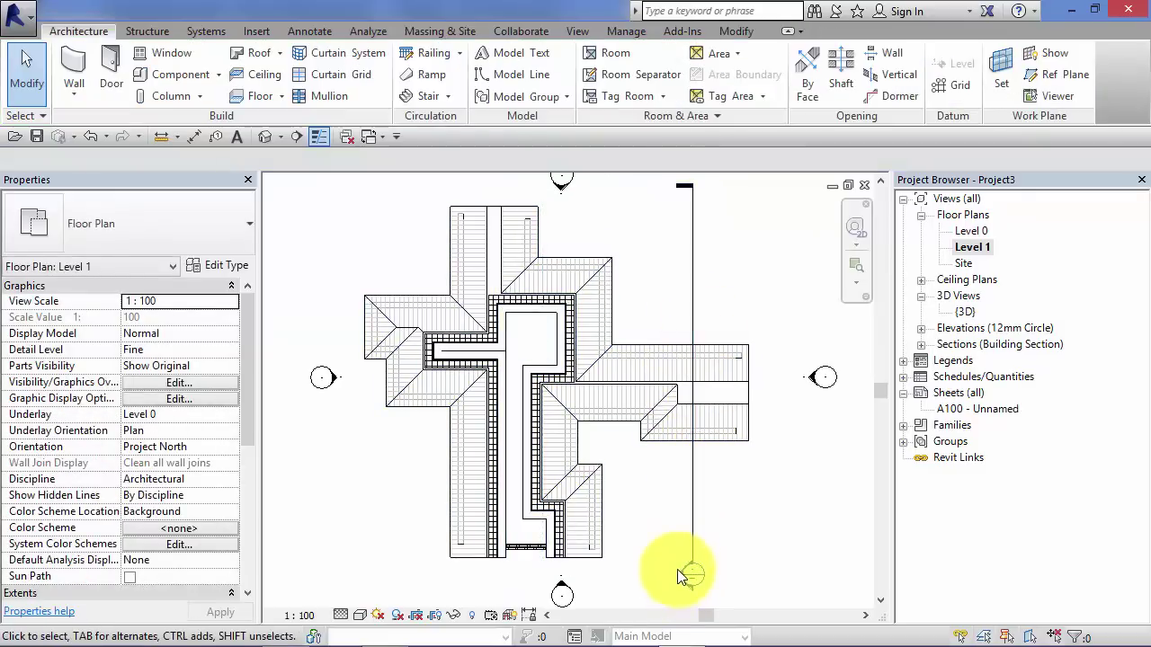
pyautogui.doubleClick(682, 568)
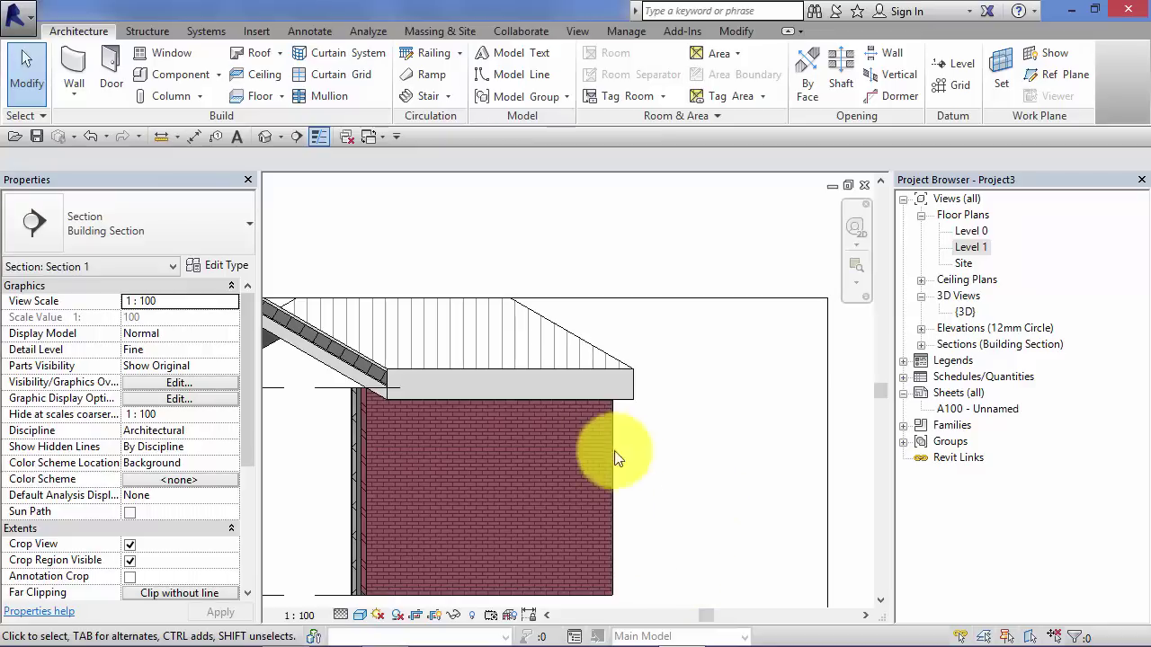
# Zoom and pan Section 1 onto the gable and the wall beneath it.
pyautogui.moveTo(605, 445); pyautogui.dragTo(891, 411, button='middle')
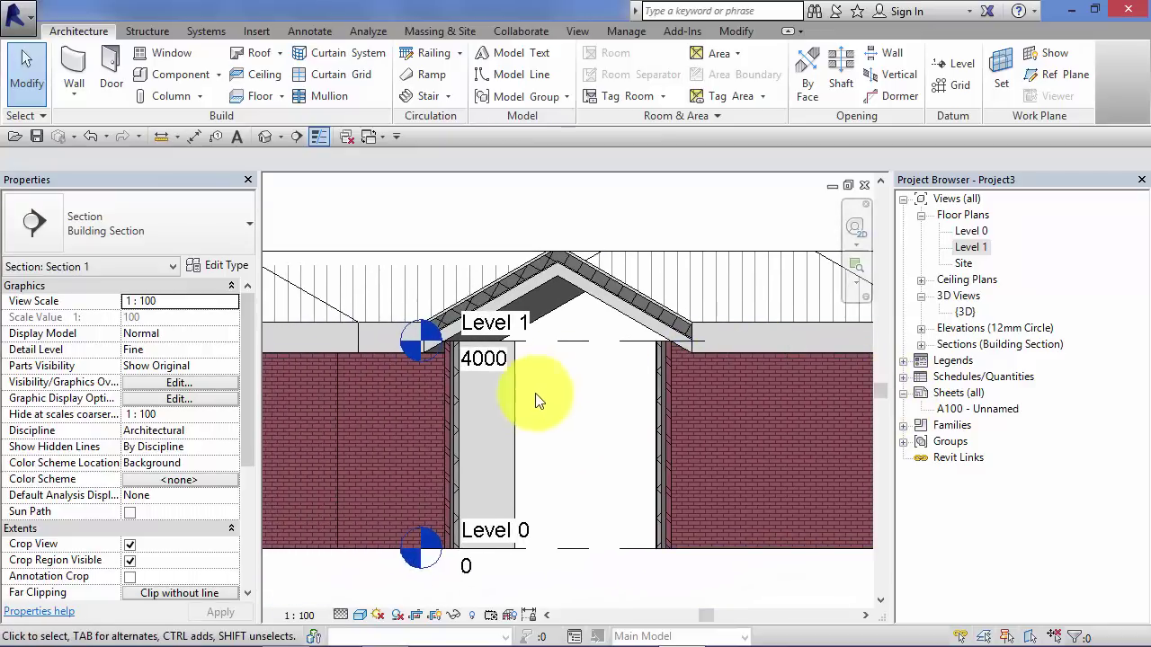
pyautogui.scroll(4, 533, 401)
pyautogui.moveTo(673, 334); pyautogui.dragTo(511, 424, button='middle')
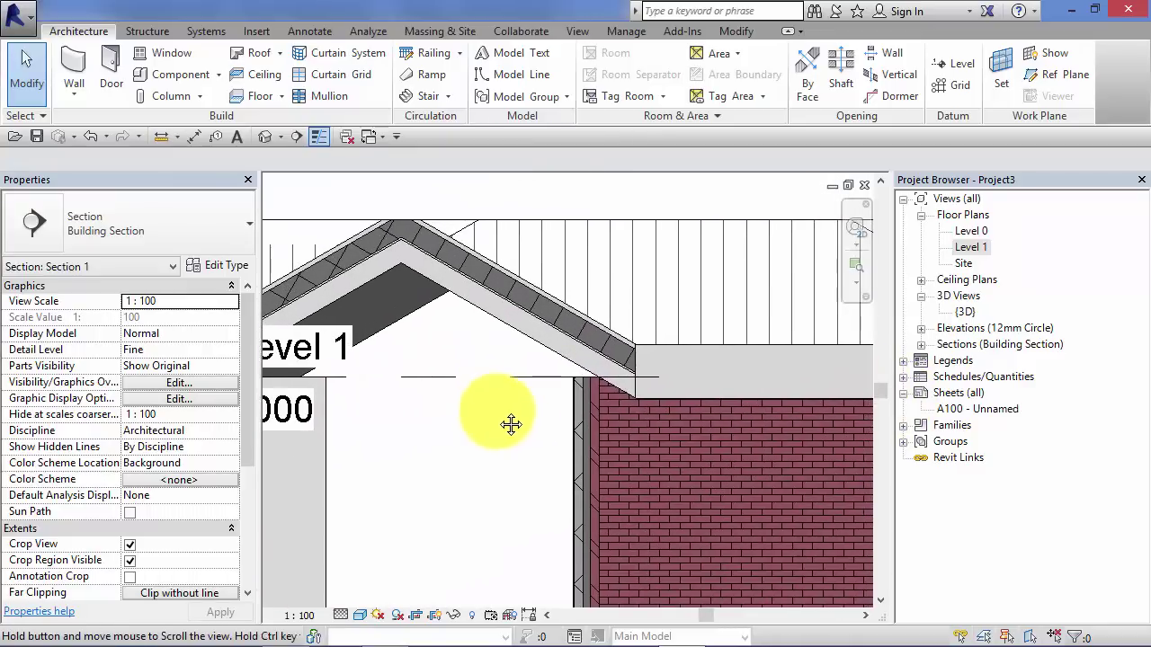
pyautogui.scroll(1, 511, 423)
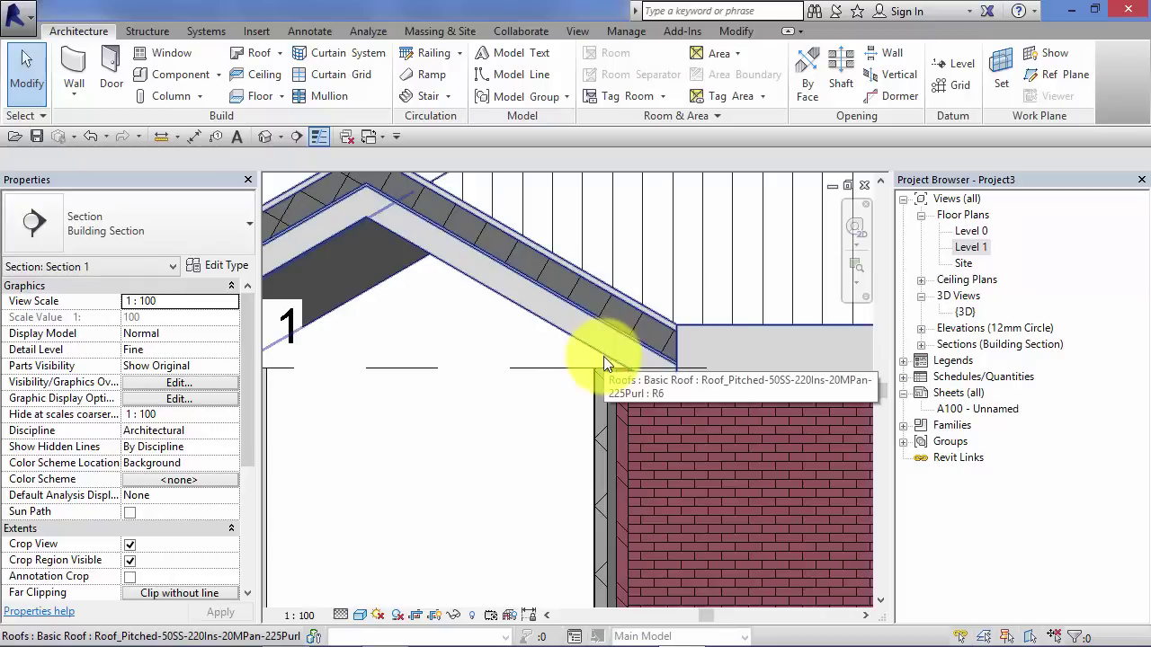
pyautogui.scroll(3, 617, 373)
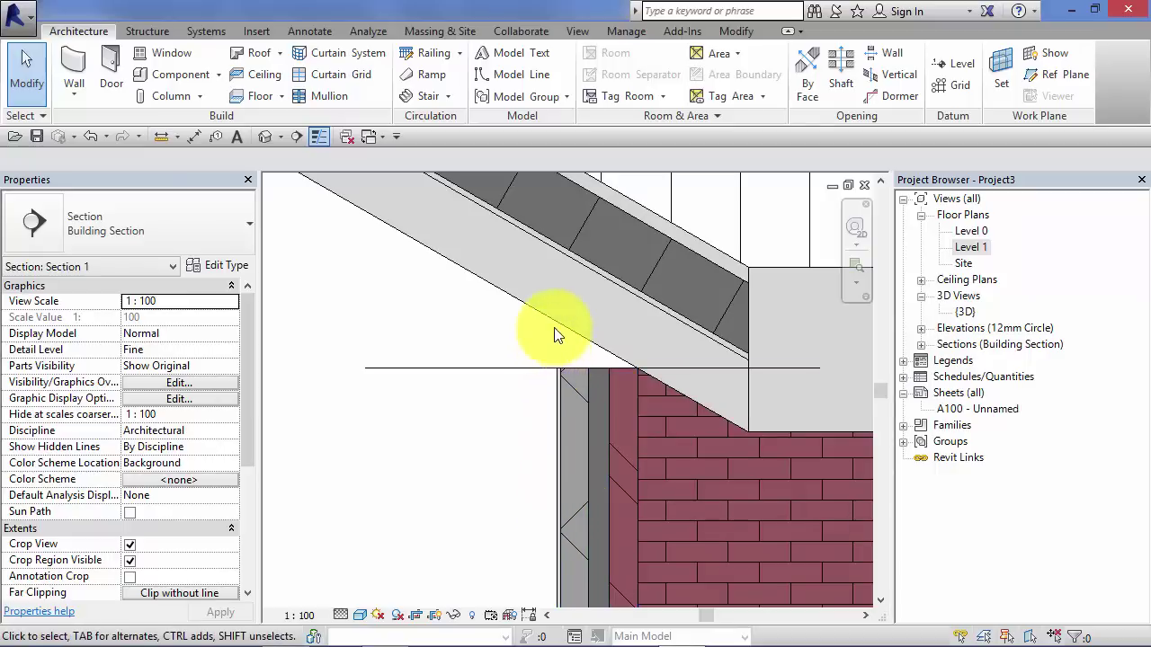
pyautogui.scroll(-5, 557, 351)
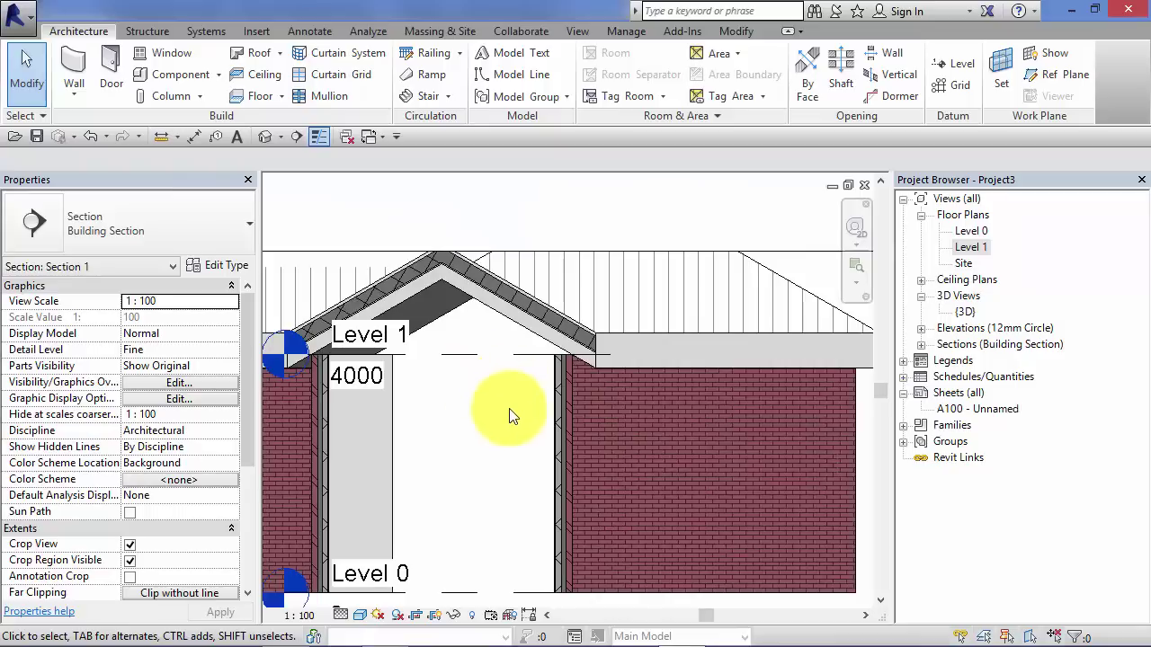
pyautogui.moveTo(515, 407); pyautogui.dragTo(580, 411, button='middle')
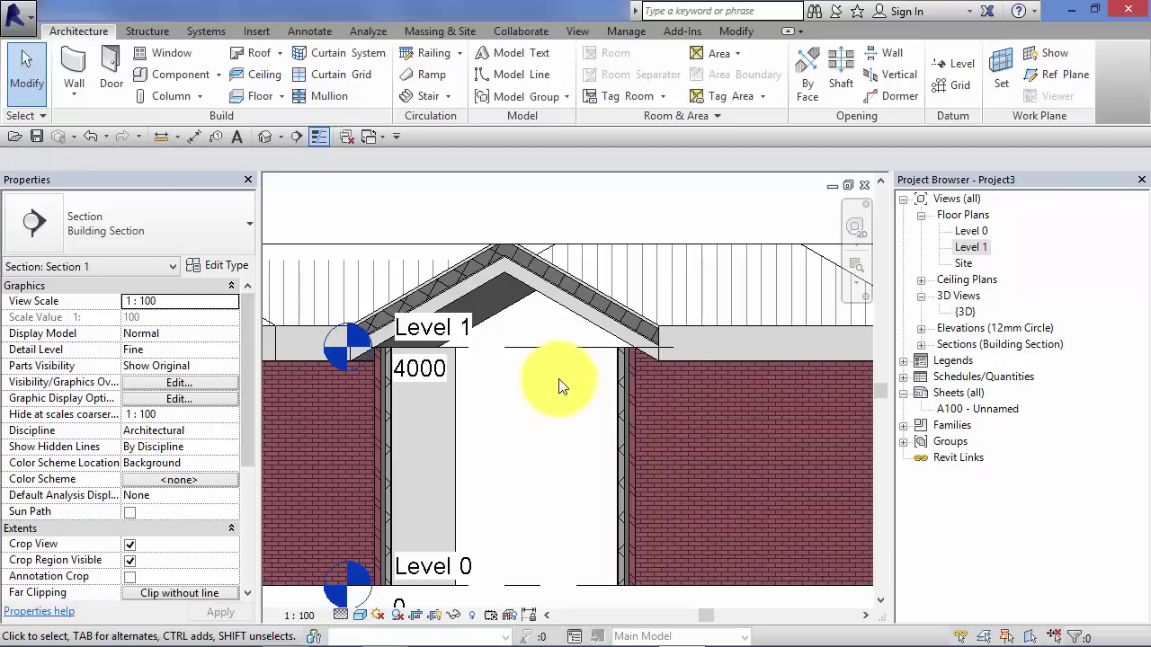
pyautogui.scroll(2, 570, 378)
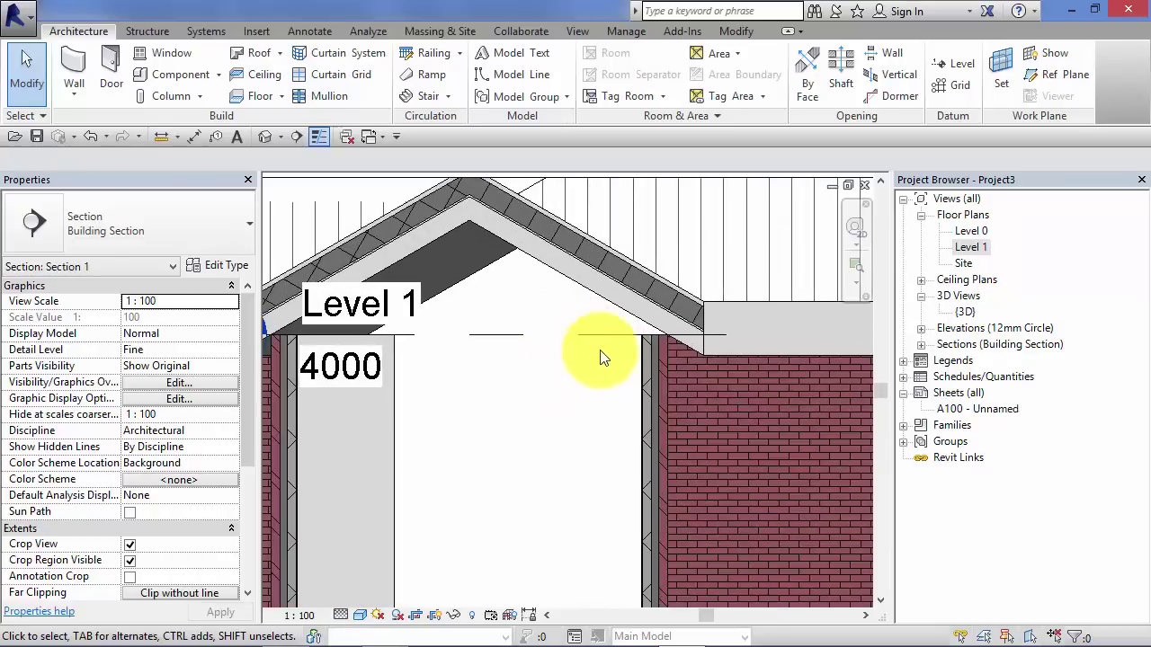
# Attach the top of the wall right of the doorway to the pitched roof.
pyautogui.click(648, 366)
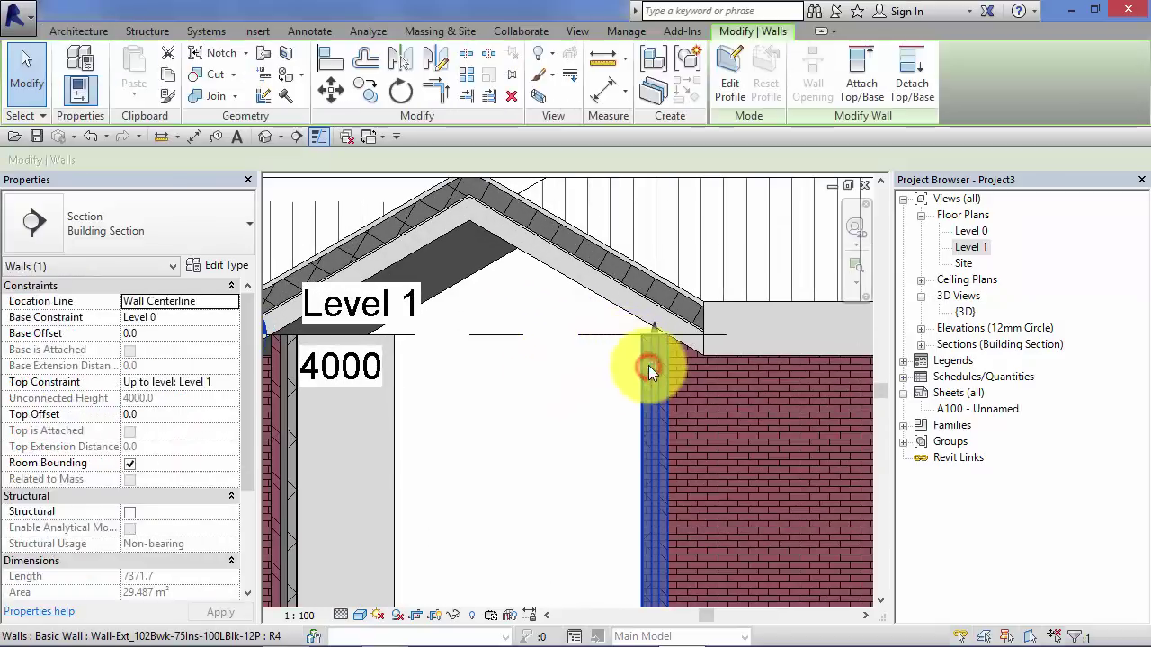
pyautogui.click(859, 65)
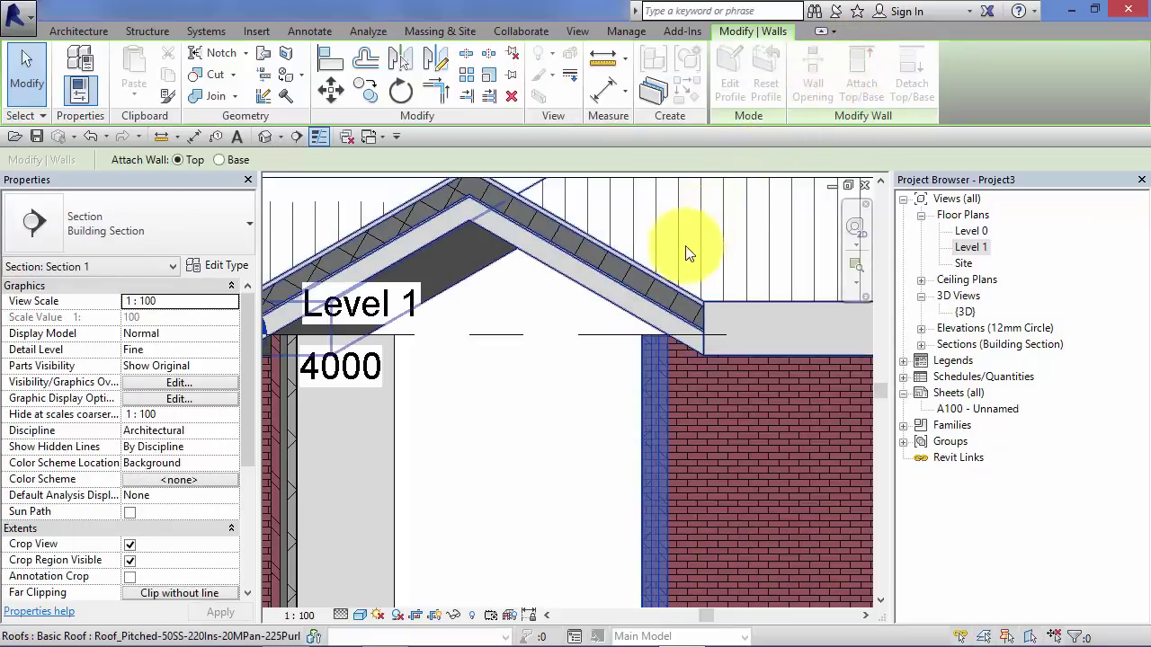
pyautogui.click(646, 304)
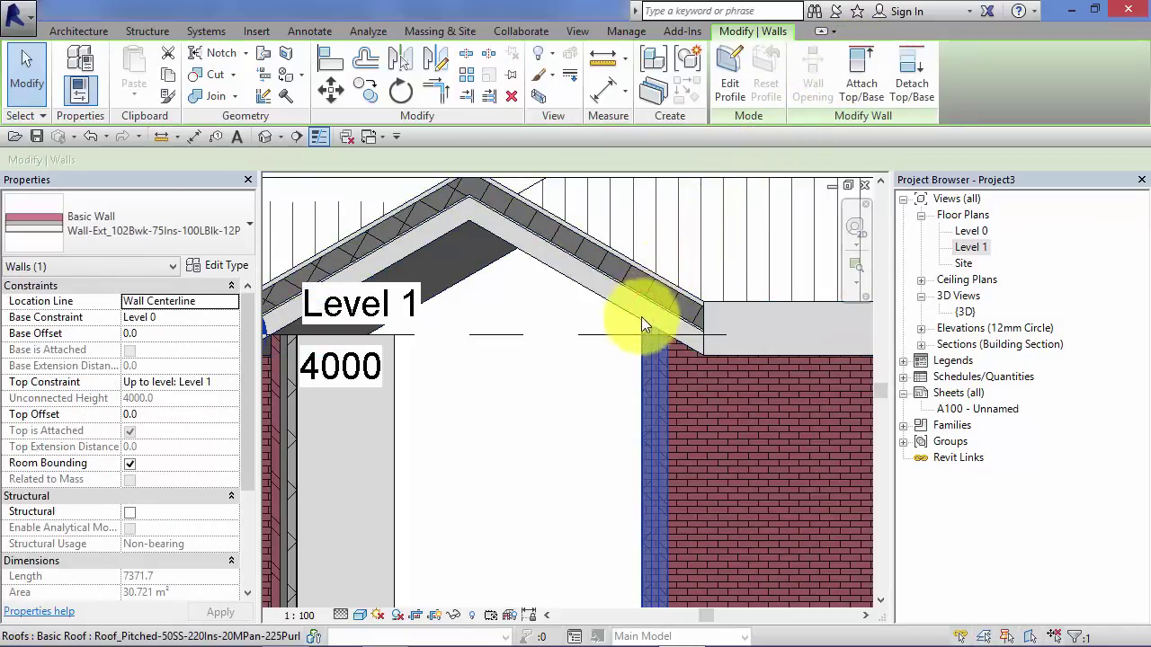
pyautogui.scroll(2, 648, 335)
pyautogui.scroll(2, 649, 335)
pyautogui.click(549, 390)
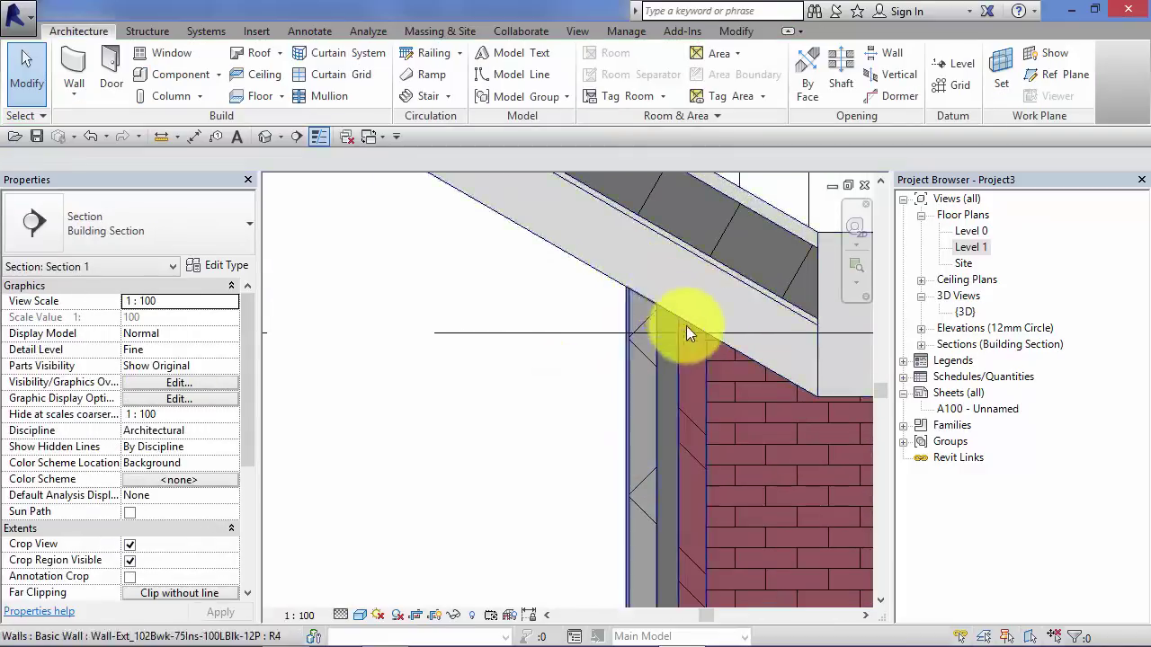
pyautogui.scroll(-4, 510, 395)
pyautogui.moveTo(510, 398); pyautogui.dragTo(629, 351, button='middle')
# Open the {3D} view and orbit and zoom to a front view of the house.
pyautogui.doubleClick(965, 312)
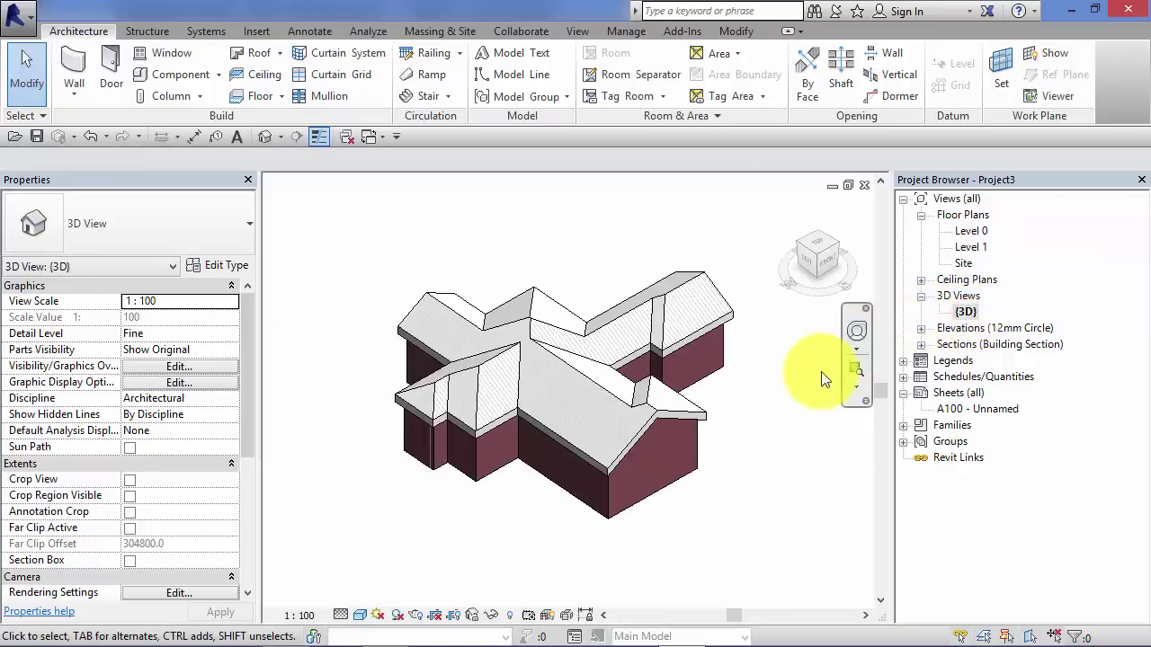
pyautogui.moveTo(831, 394); pyautogui.dragTo(725, 321)
pyautogui.scroll(3, 745, 437)
pyautogui.scroll(5, 733, 438)
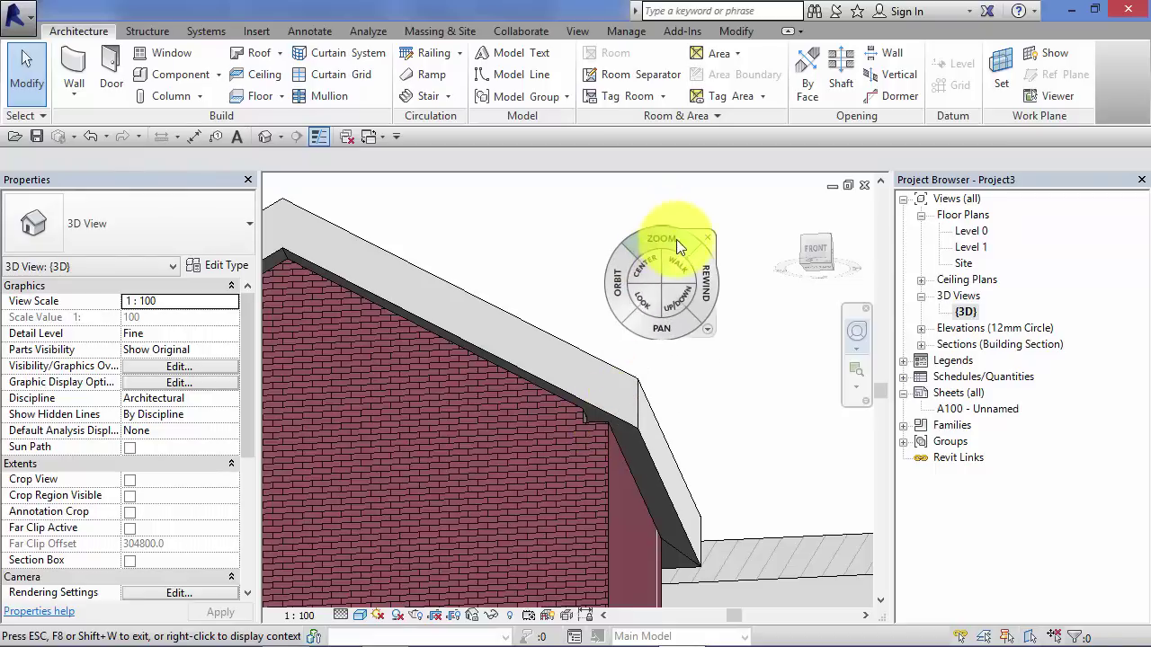
pyautogui.click(707, 239)
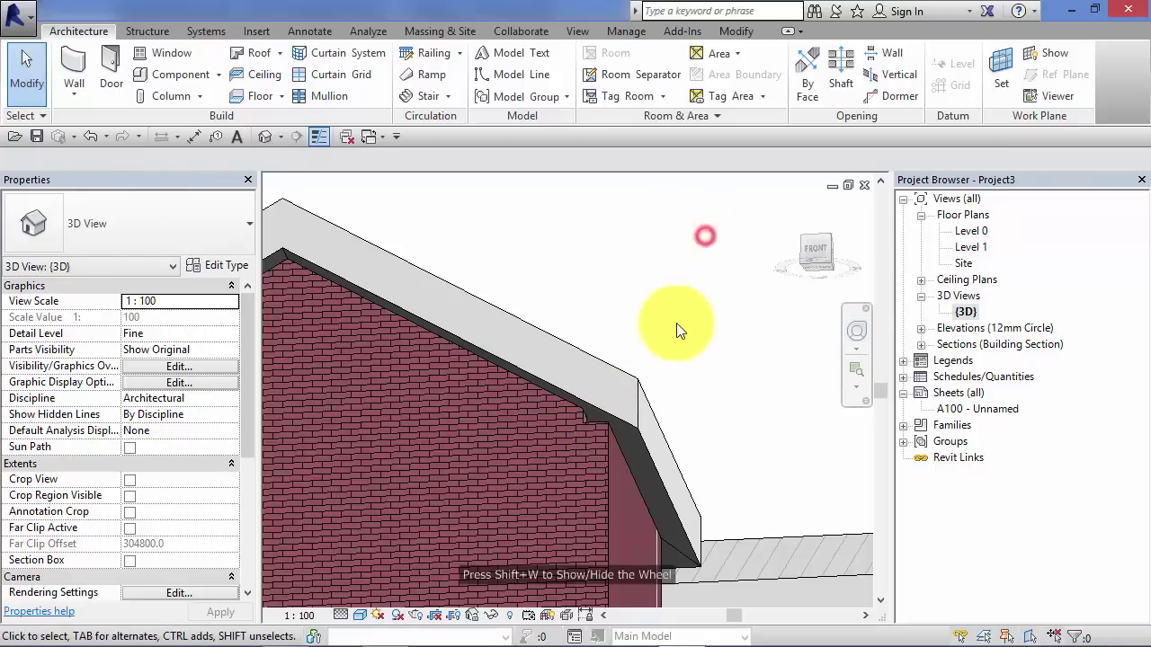
# Orbit the 3D house again to inspect where the walls meet the roof.
pyautogui.click(858, 336)
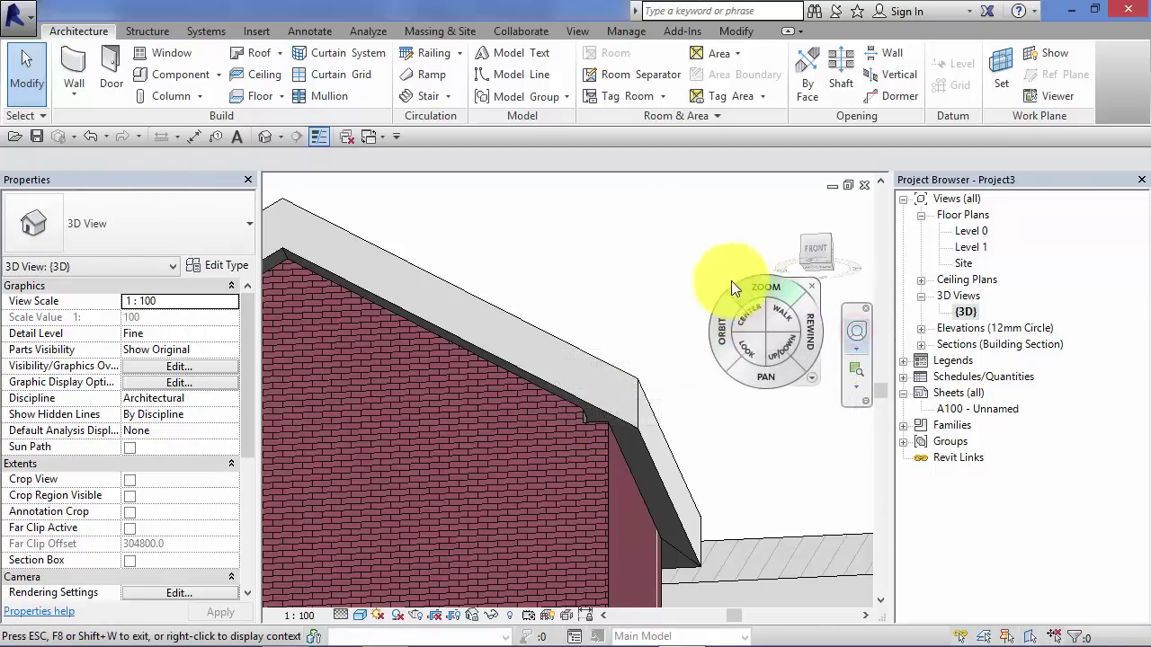
pyautogui.moveTo(733, 328); pyautogui.dragTo(753, 398)
pyautogui.scroll(-5, 715, 406)
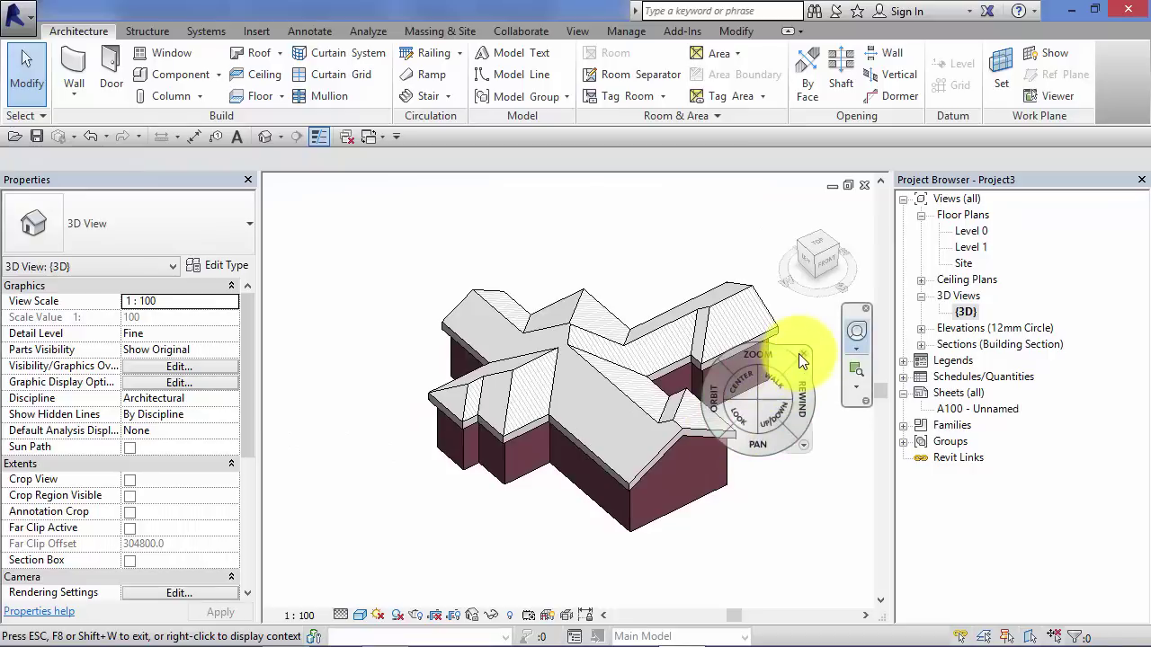
pyautogui.click(804, 355)
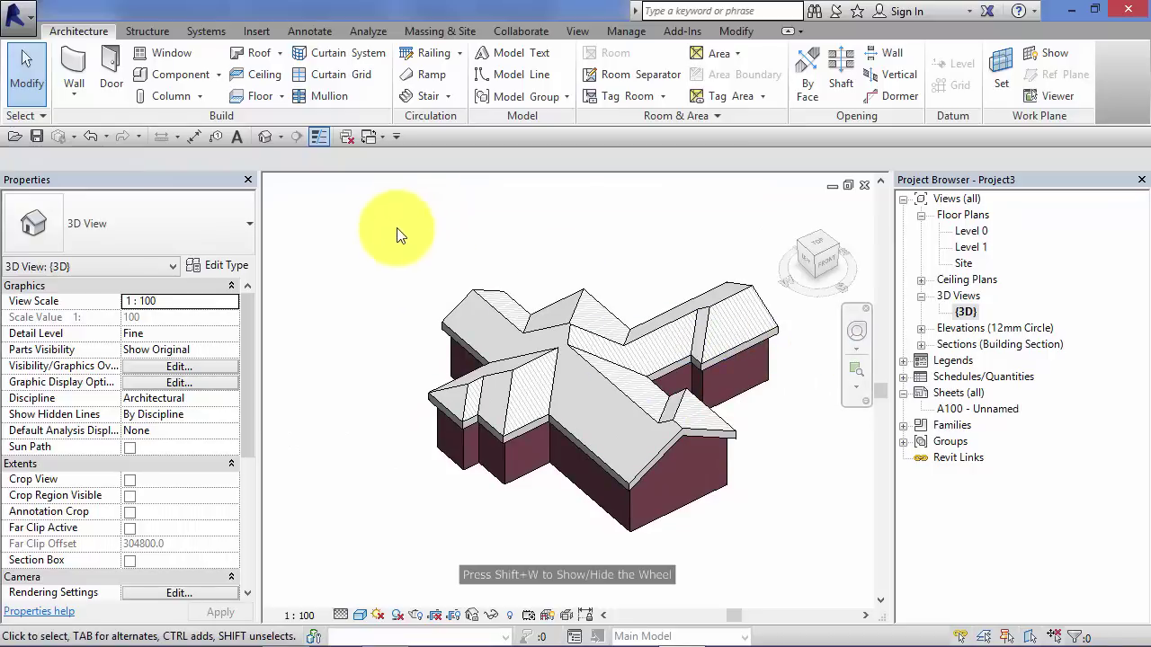
# Filter the building selection down to its 20 walls and attach all their tops to the roof.
pyautogui.moveTo(397, 228); pyautogui.dragTo(785, 560)
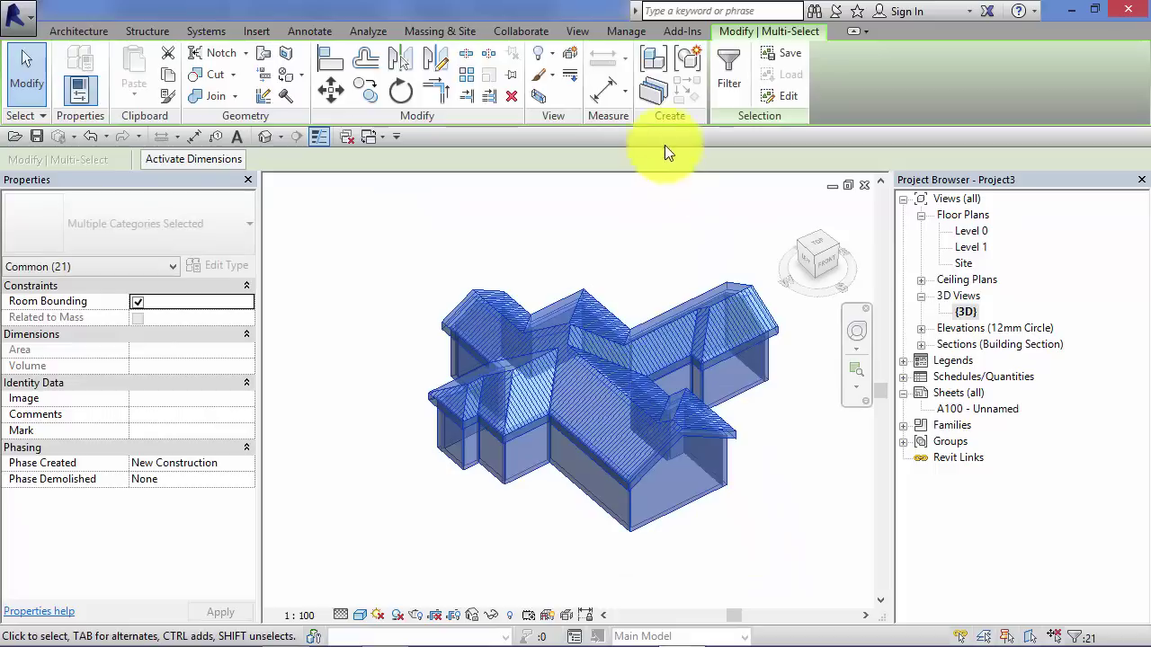
pyautogui.click(726, 72)
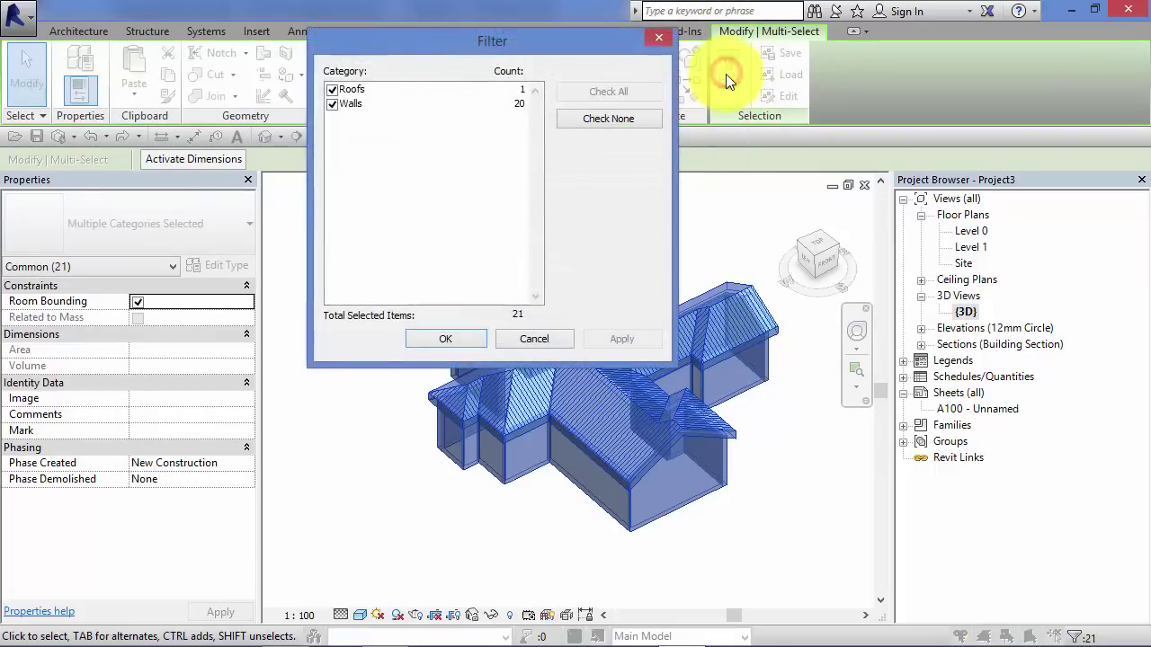
pyautogui.click(333, 91)
pyautogui.click(428, 338)
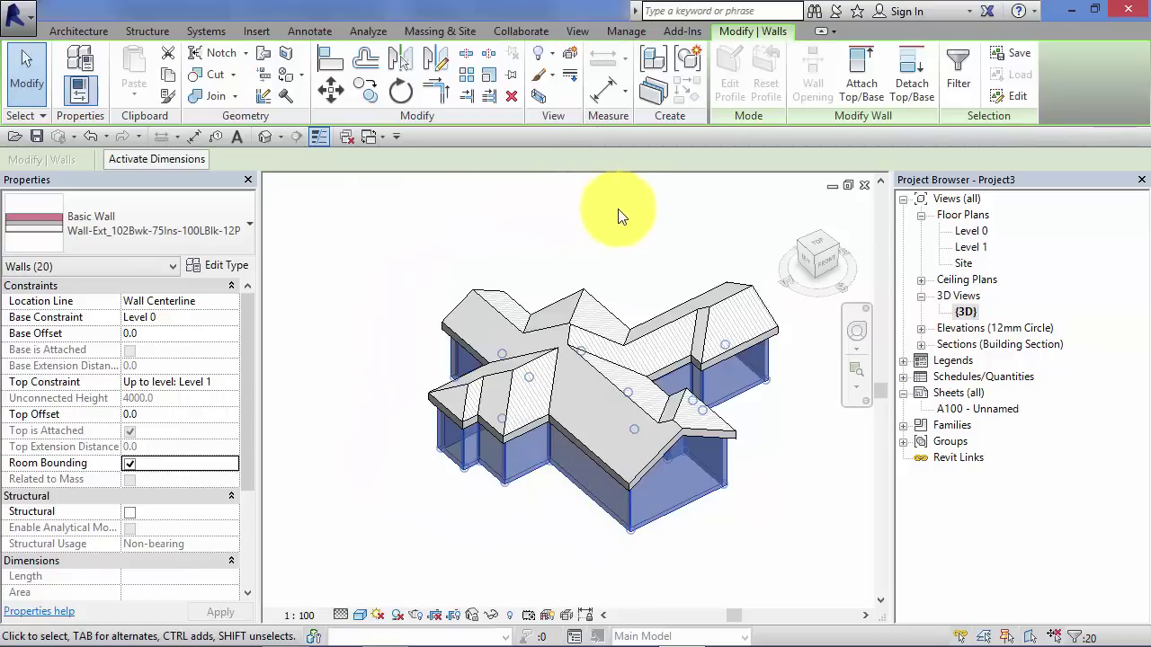
pyautogui.click(860, 70)
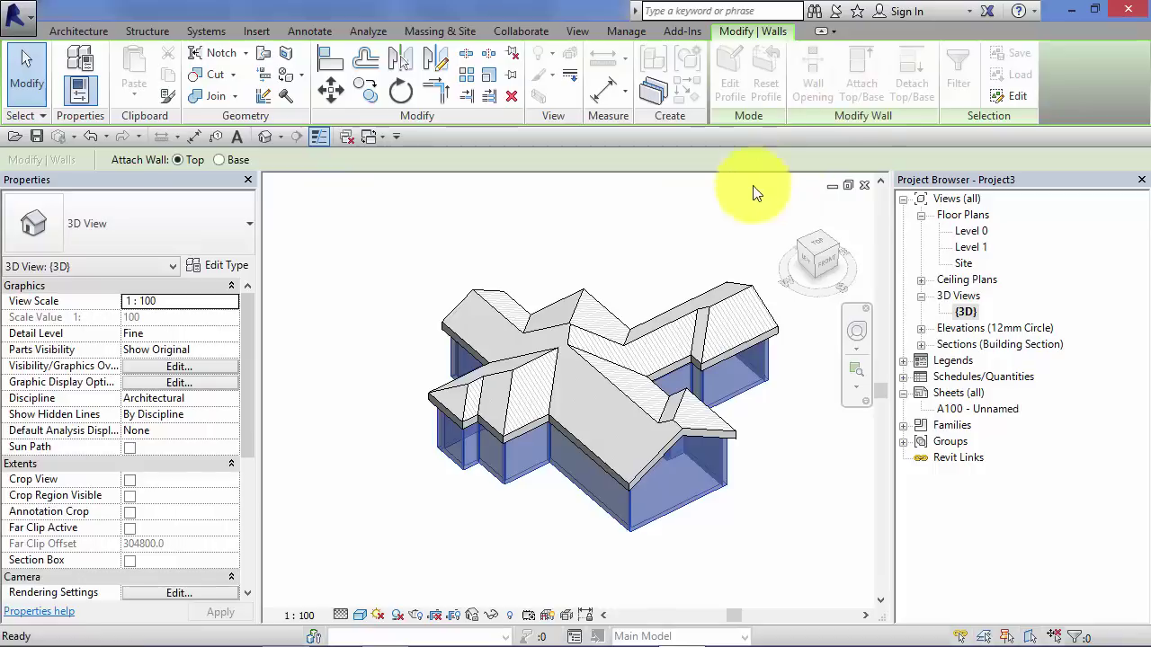
pyautogui.click(721, 332)
pyautogui.click(769, 428)
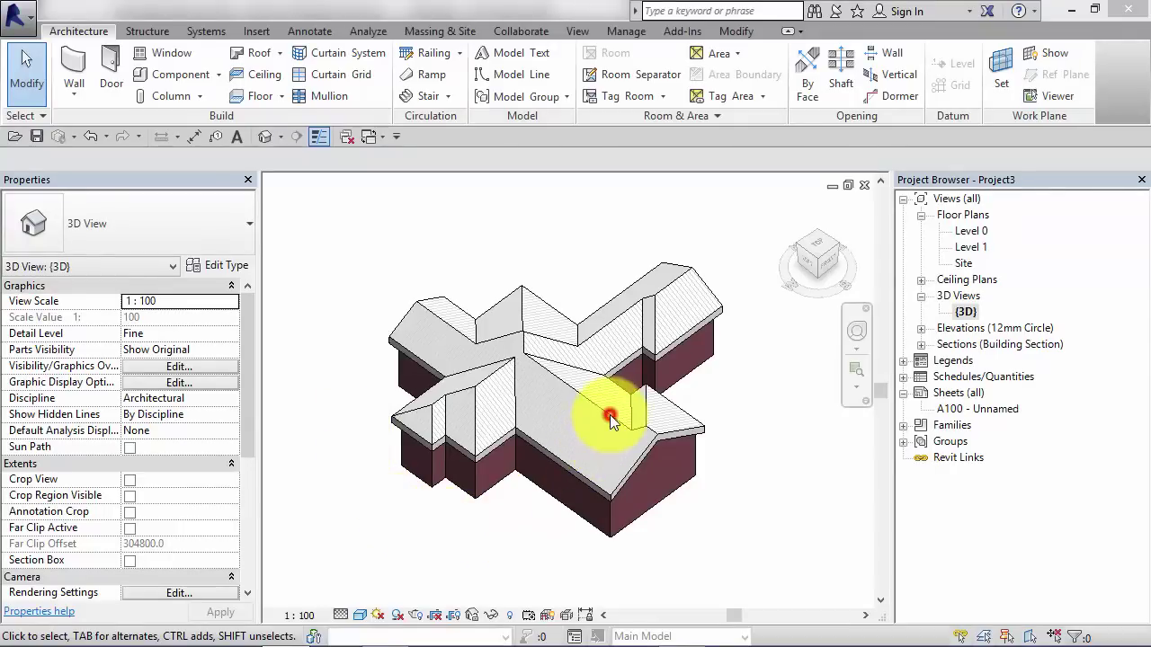
# Select the Roof_Pitched-50SS-220Ins-20MPan-225Purl roof and drop down its Type Selector list.
pyautogui.click(609, 419)
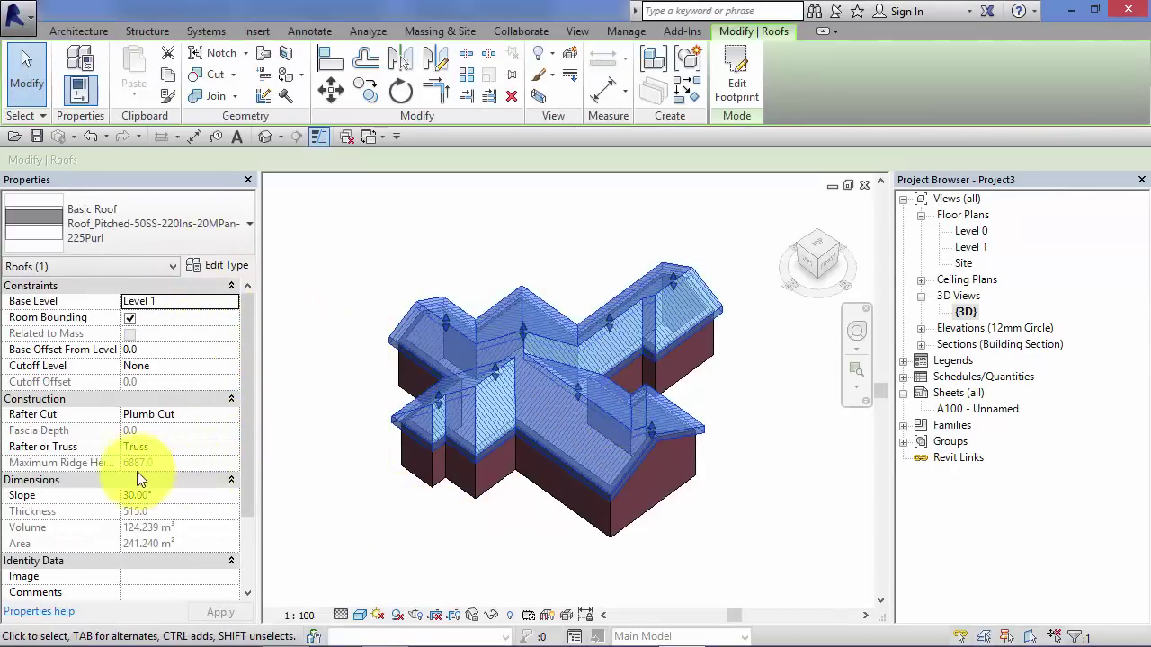
pyautogui.click(249, 222)
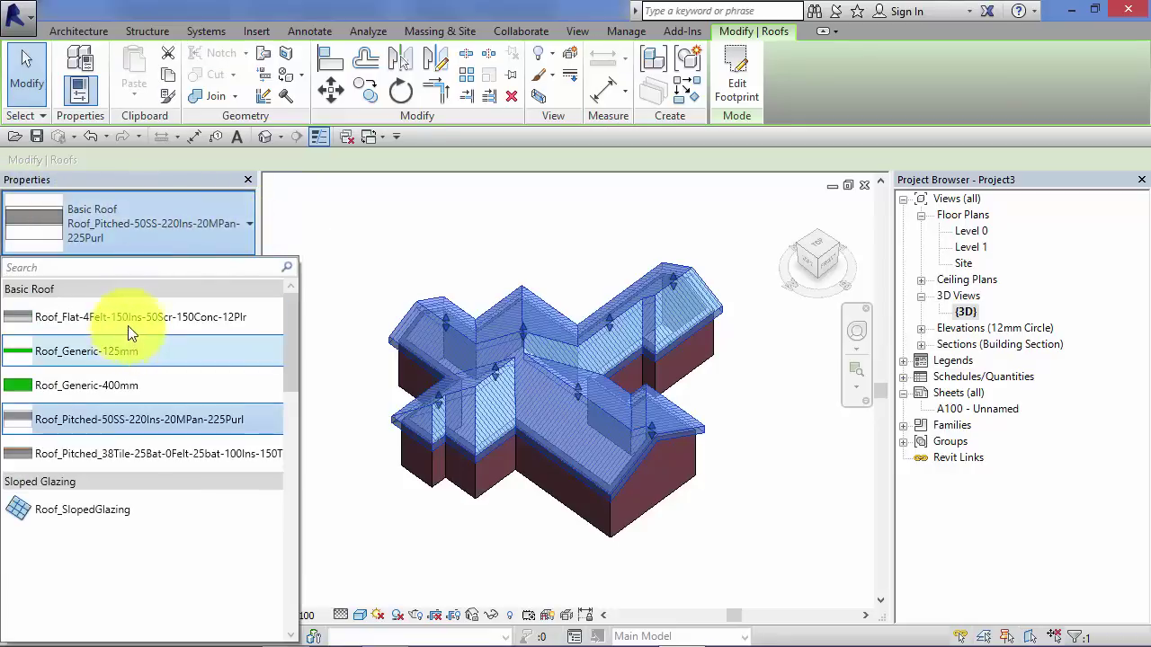
# Change the roof to Roof_Flat-4Felt-150Ins-50Scr-150Conc-12Plr with a 45° slope, then reselect it.
pyautogui.click(128, 320)
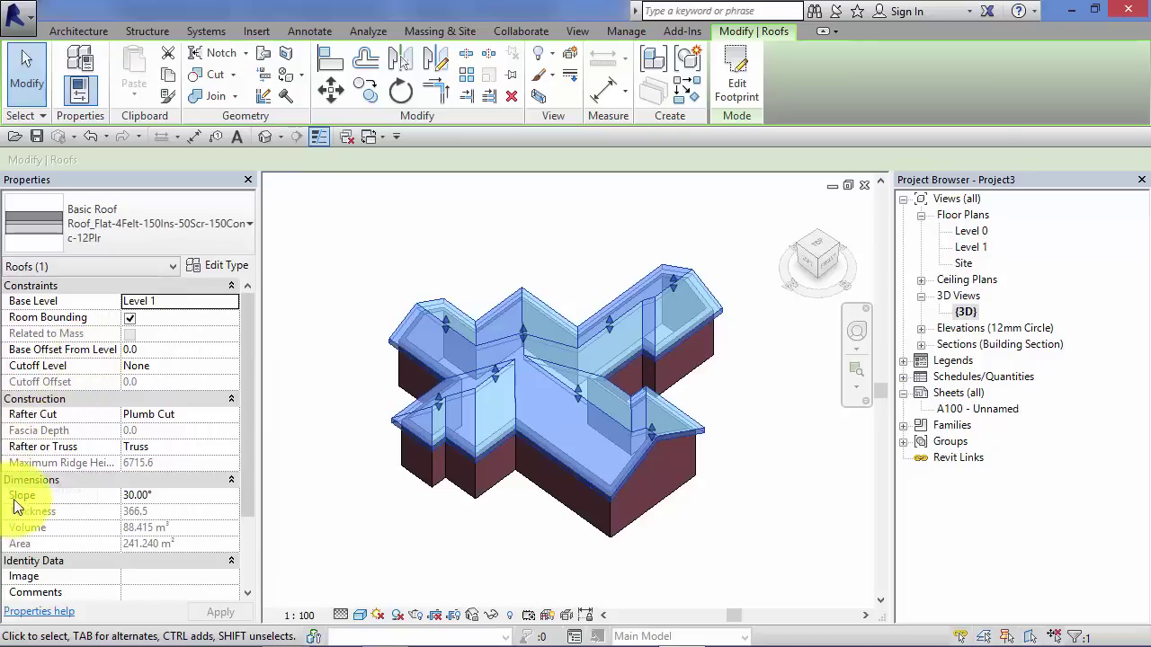
pyautogui.click(160, 497)
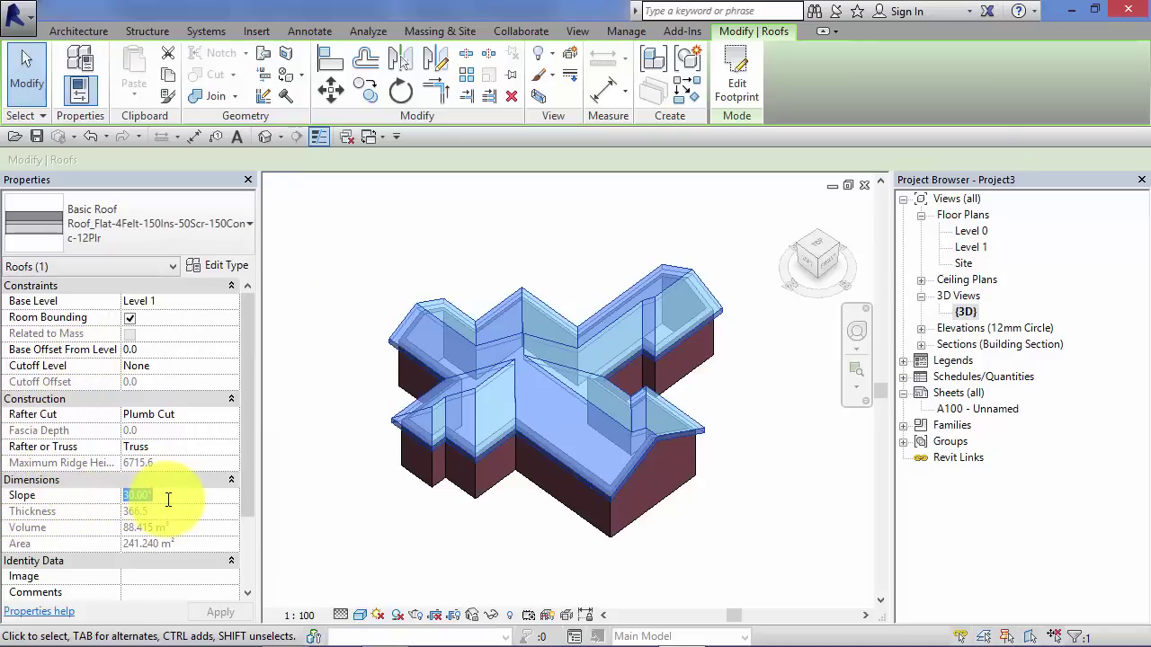
pyautogui.write('45')
pyautogui.click(205, 611)
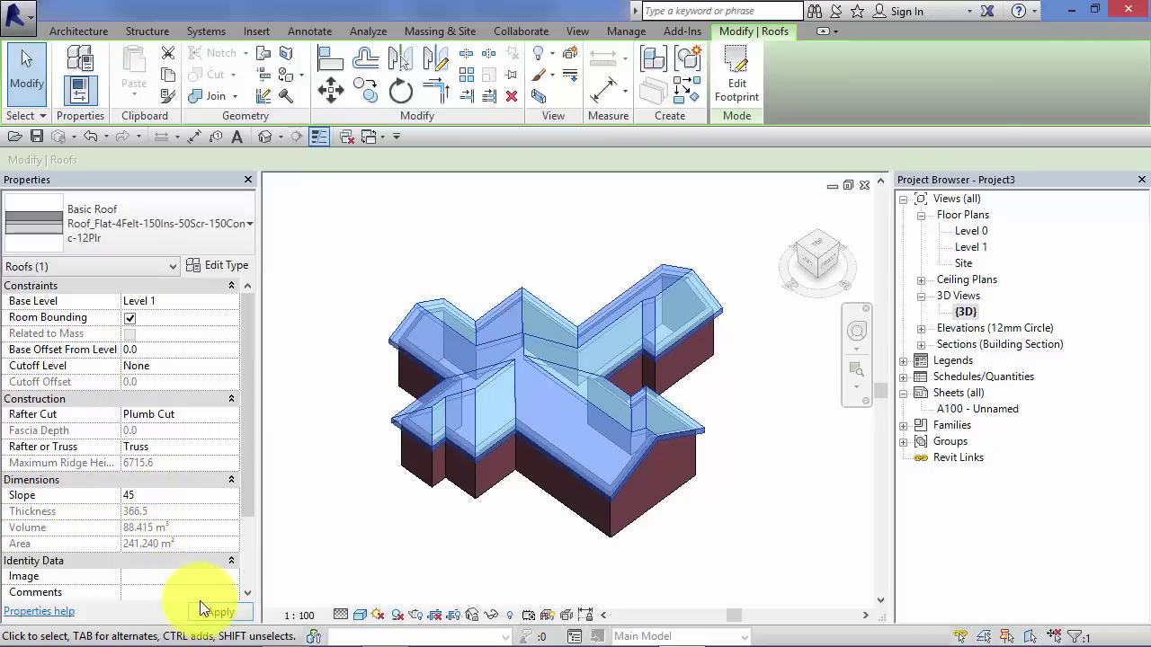
pyautogui.click(363, 503)
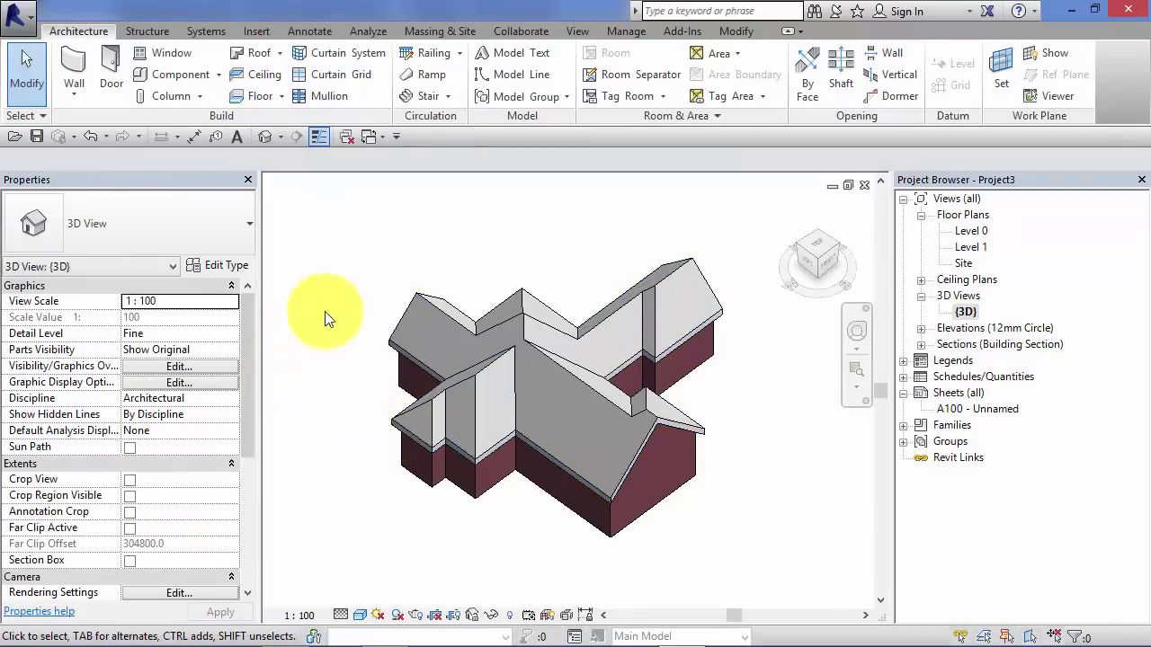
pyautogui.click(428, 326)
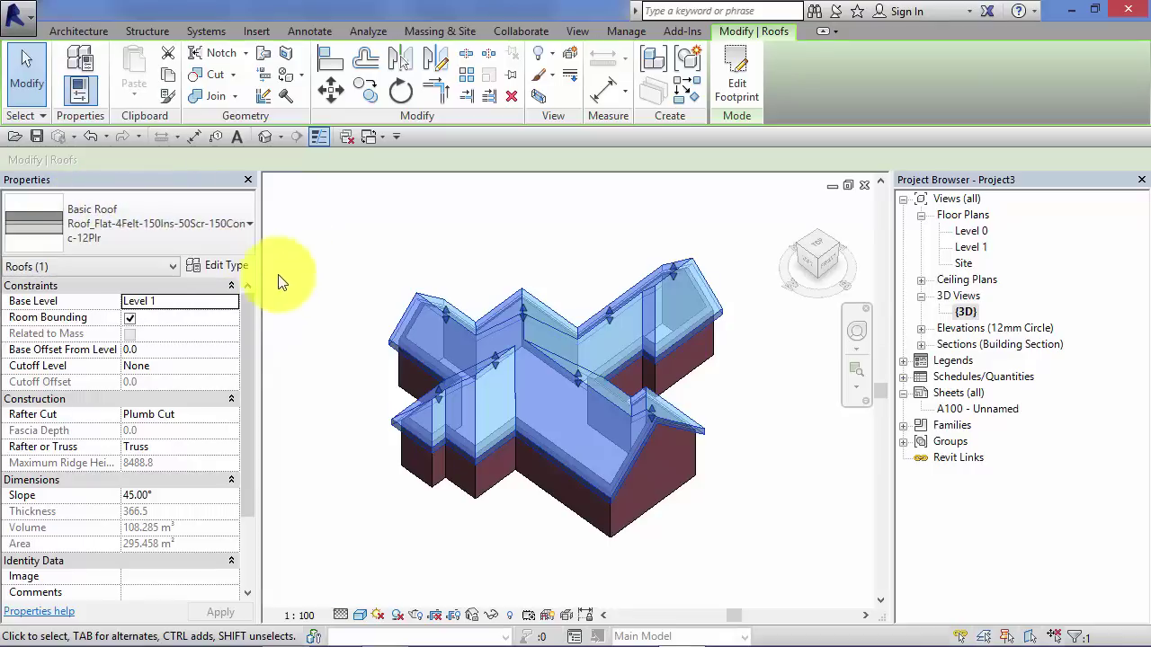
# Duplicate the roof type as Roof_Flat-4Felt-150Ins-50Scr-150Conc-12Plr 2, leaving its layer structure unchanged.
pyautogui.click(227, 268)
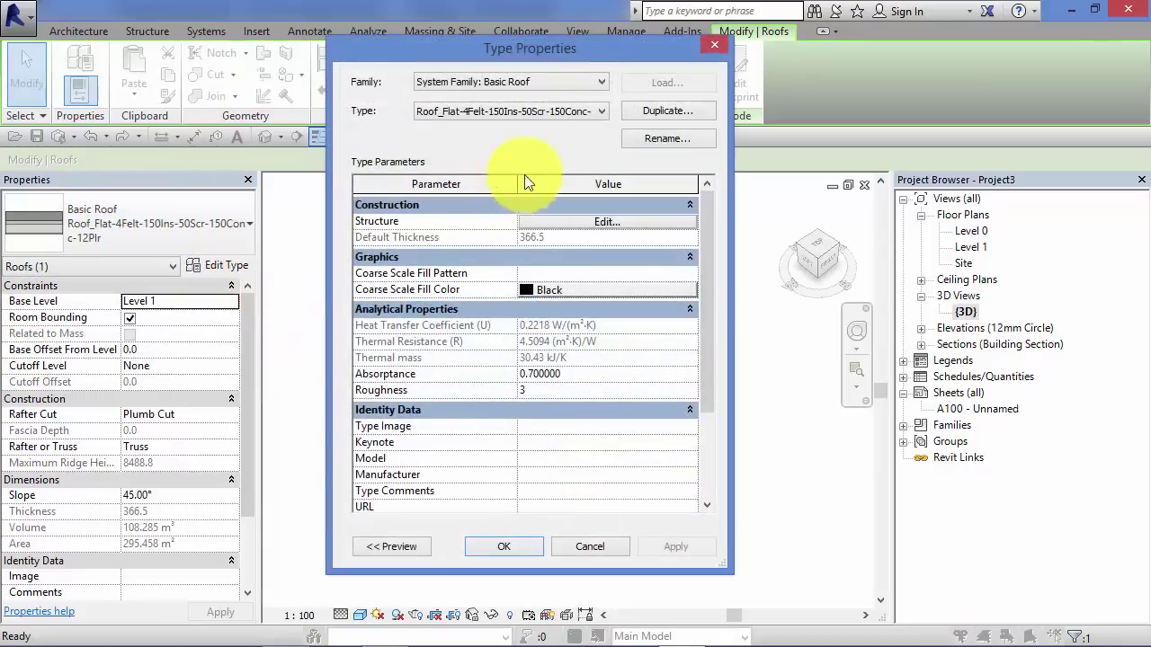
pyautogui.click(678, 108)
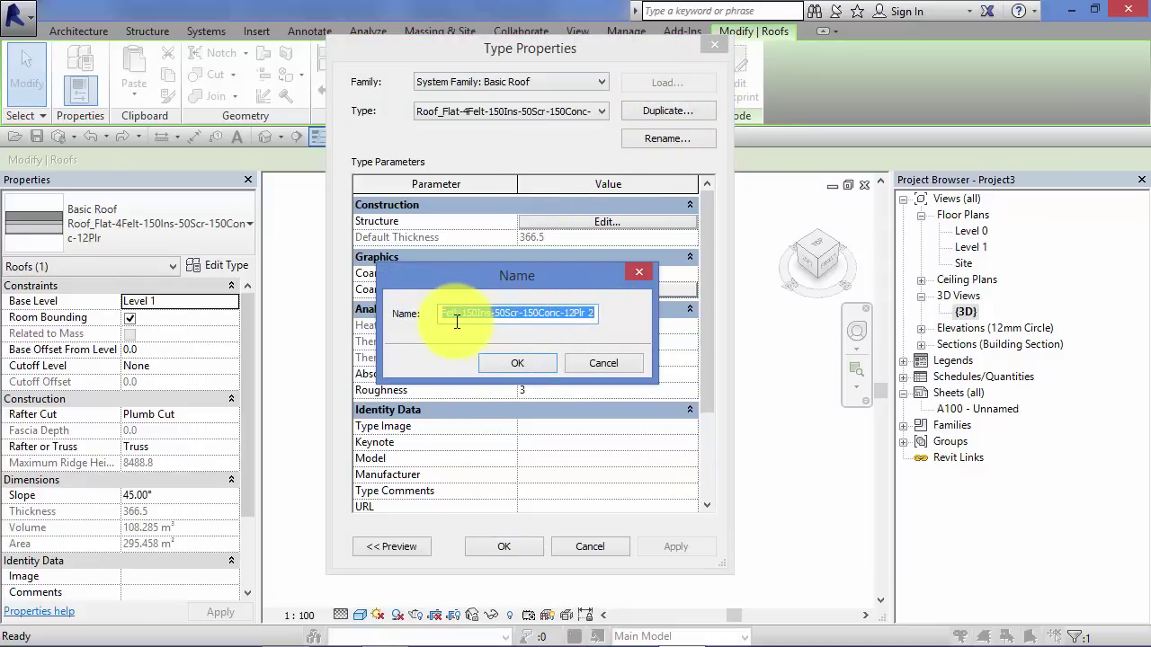
pyautogui.click(523, 363)
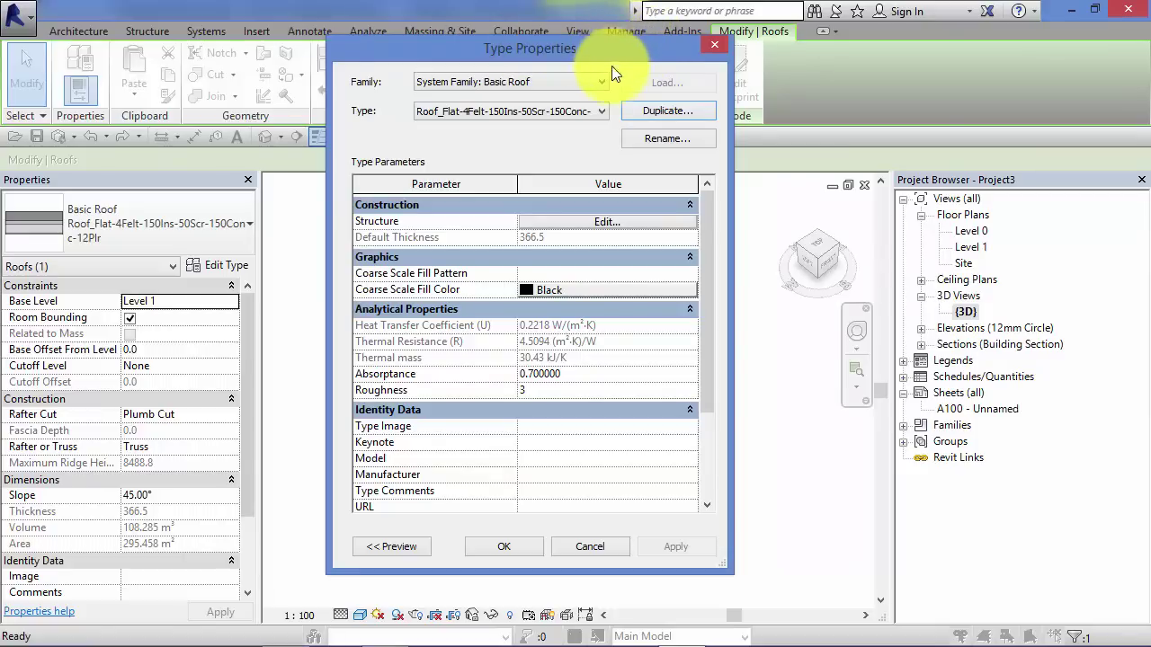
pyautogui.click(538, 221)
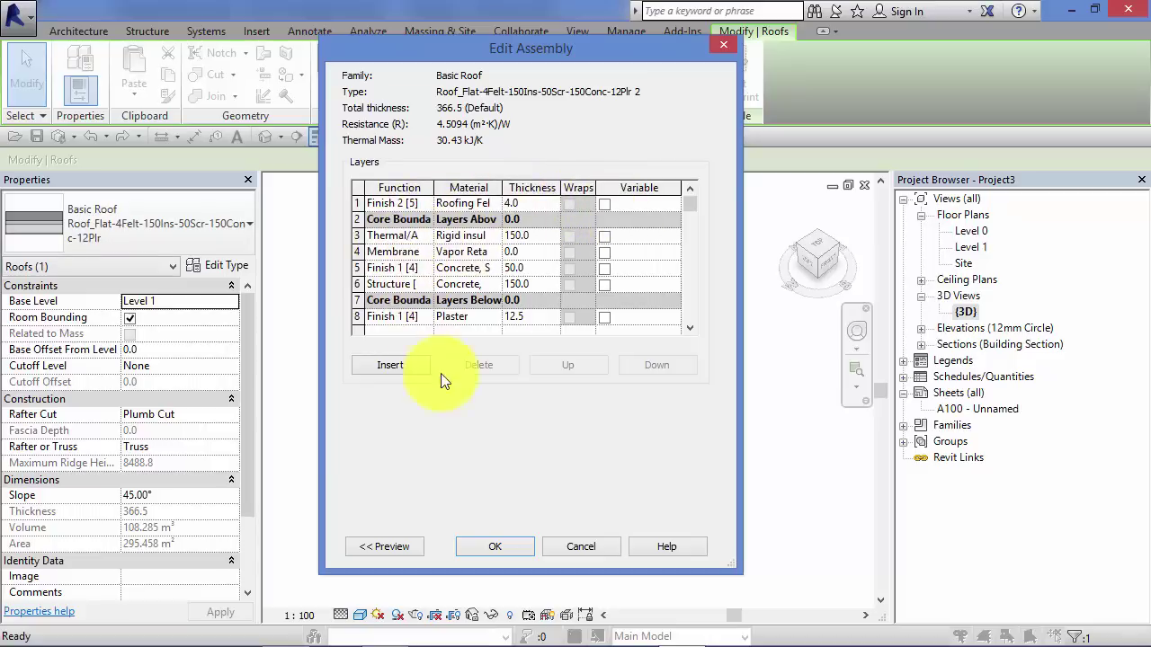
pyautogui.click(509, 545)
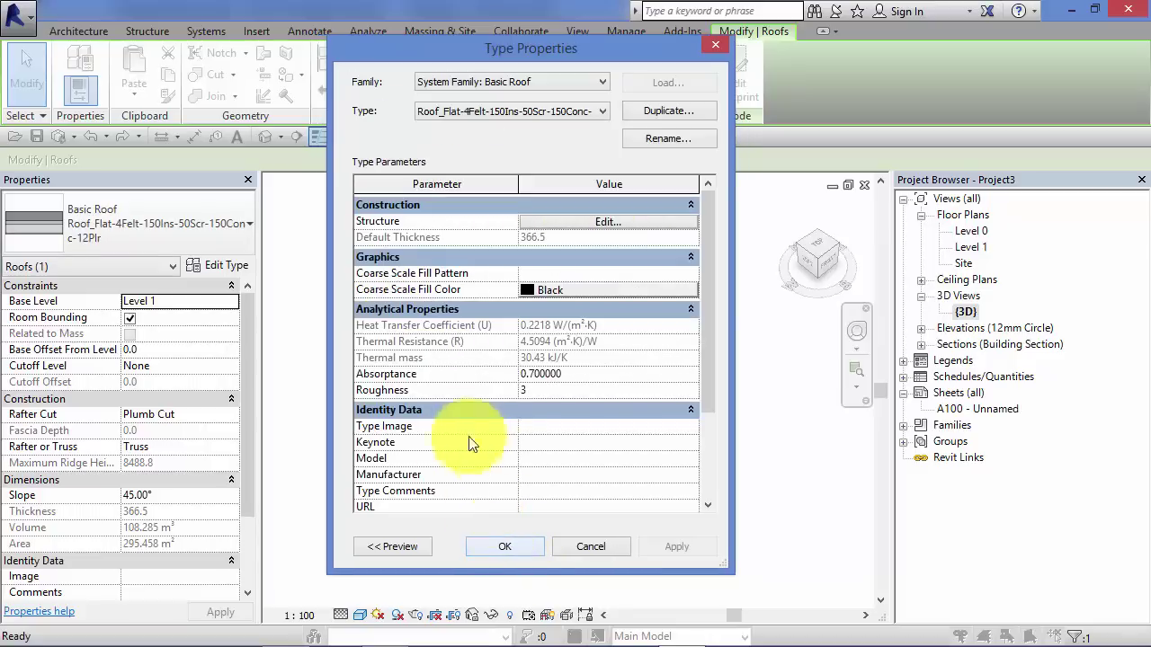
pyautogui.click(520, 550)
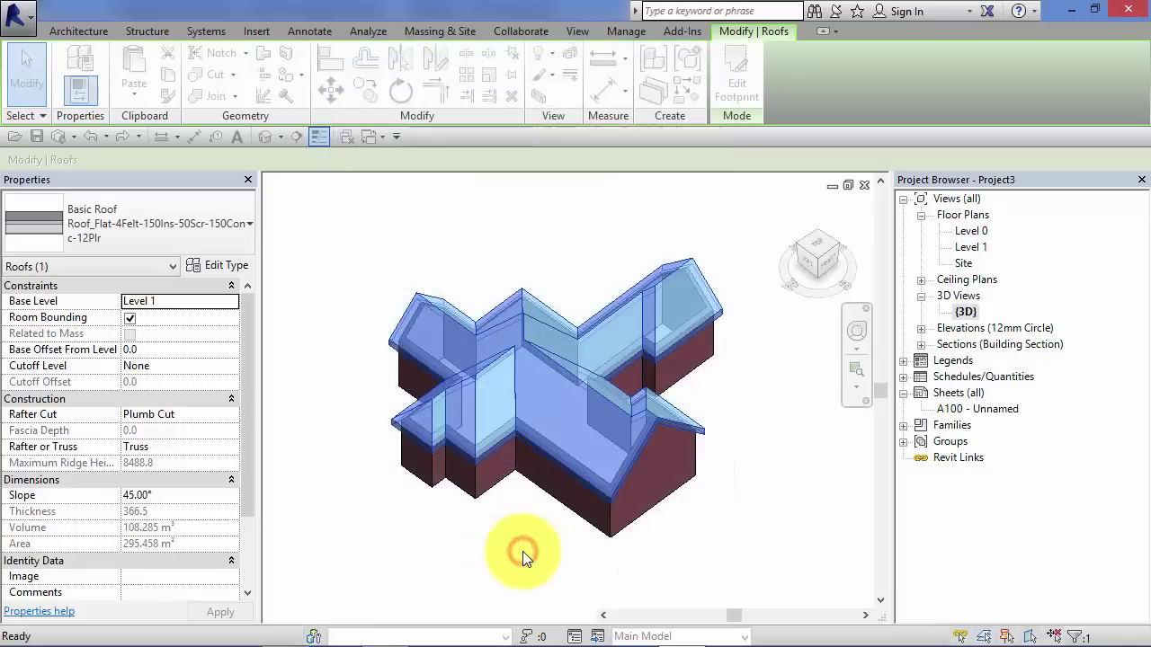
# Try picking Roof_SlopedGlazing from the type list, then select the roof itself.
pyautogui.click(501, 535)
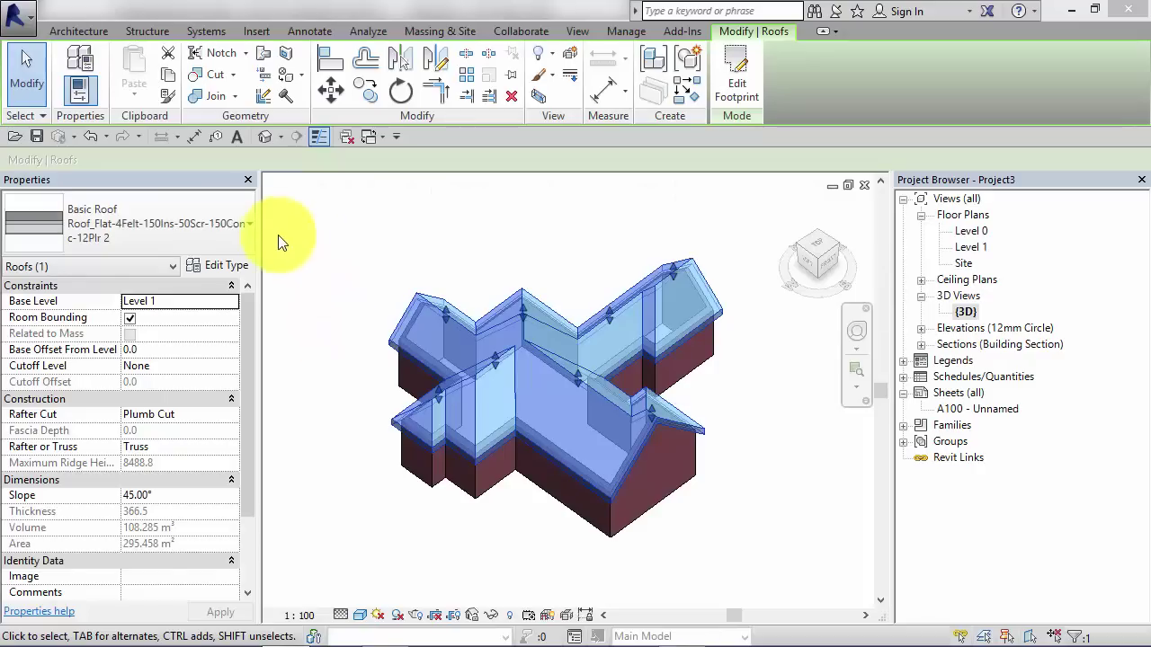
pyautogui.click(242, 223)
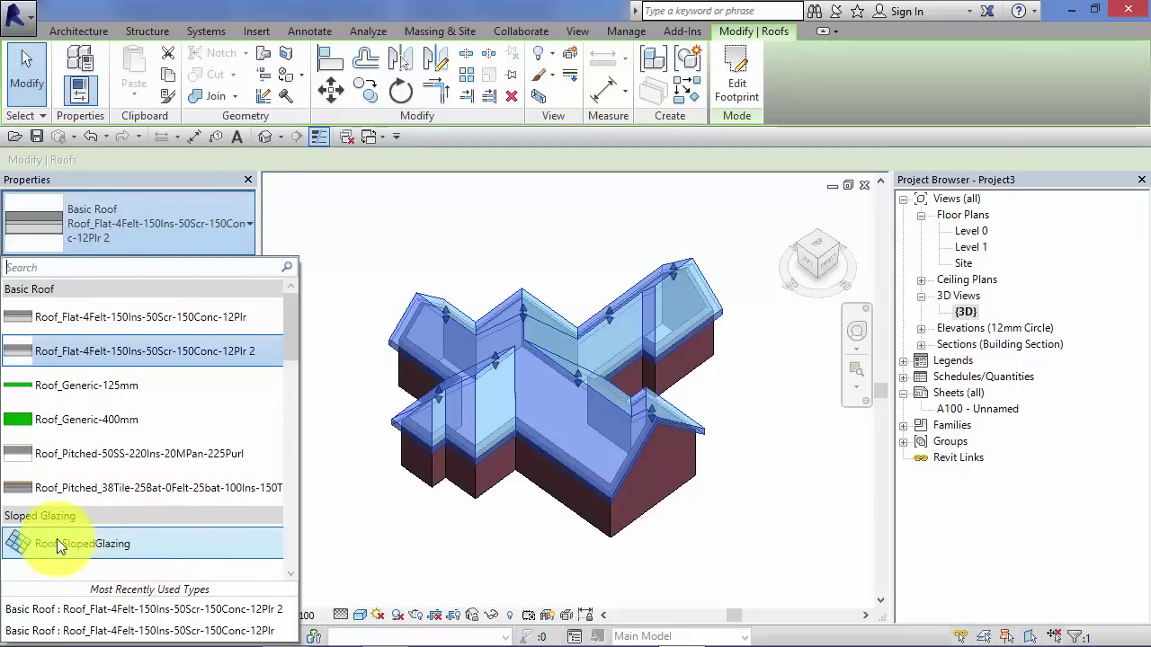
pyautogui.click(440, 528)
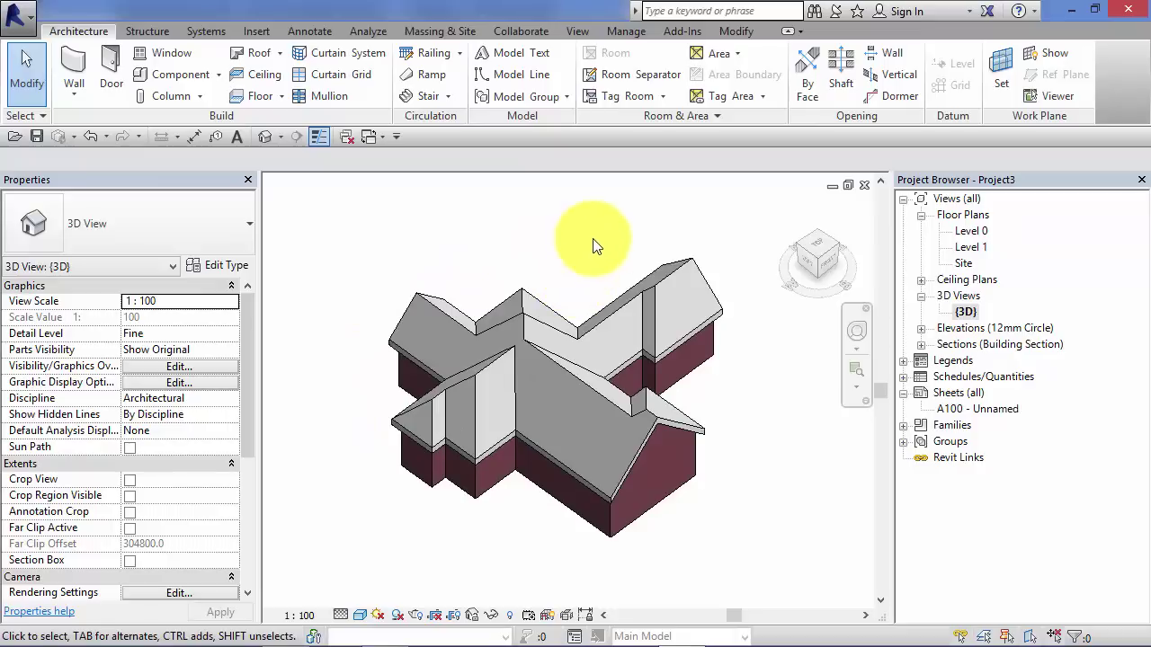
pyautogui.click(671, 270)
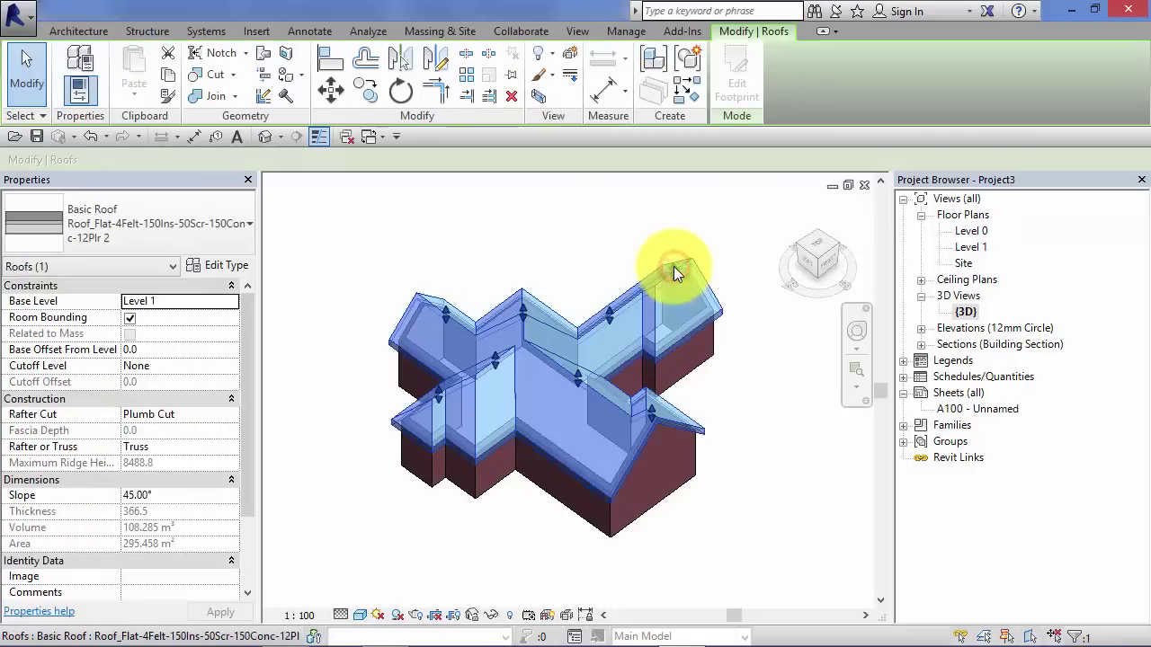
# Switch the selected roof's type to Roof_SlopedGlazing.
pyautogui.click(242, 226)
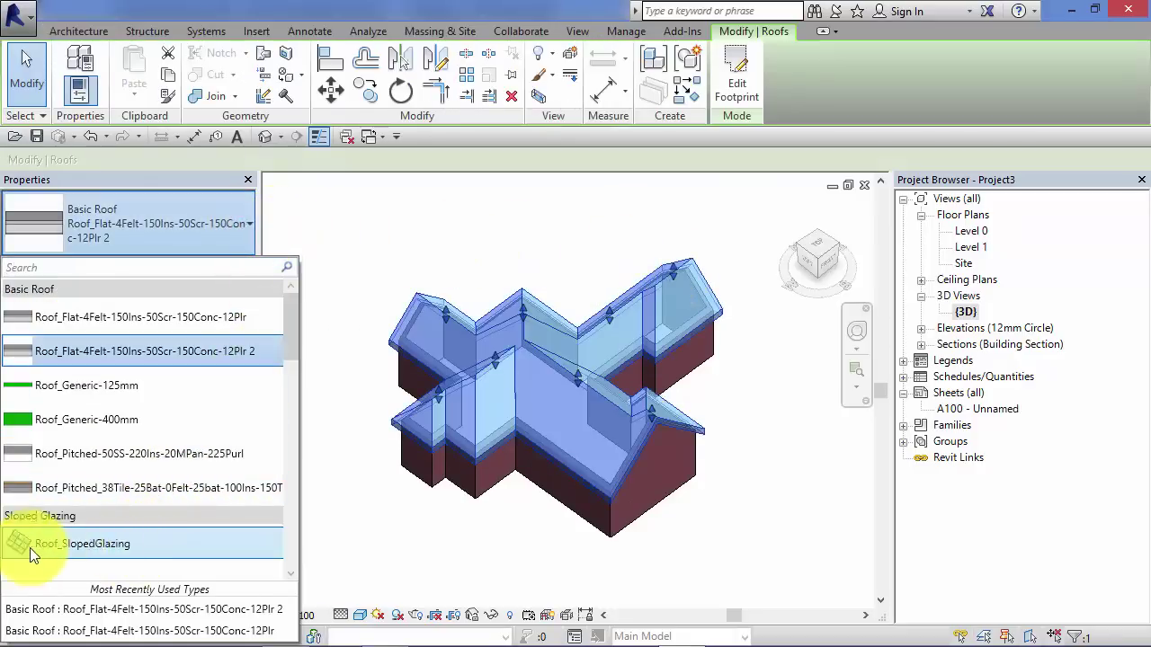
pyautogui.click(82, 545)
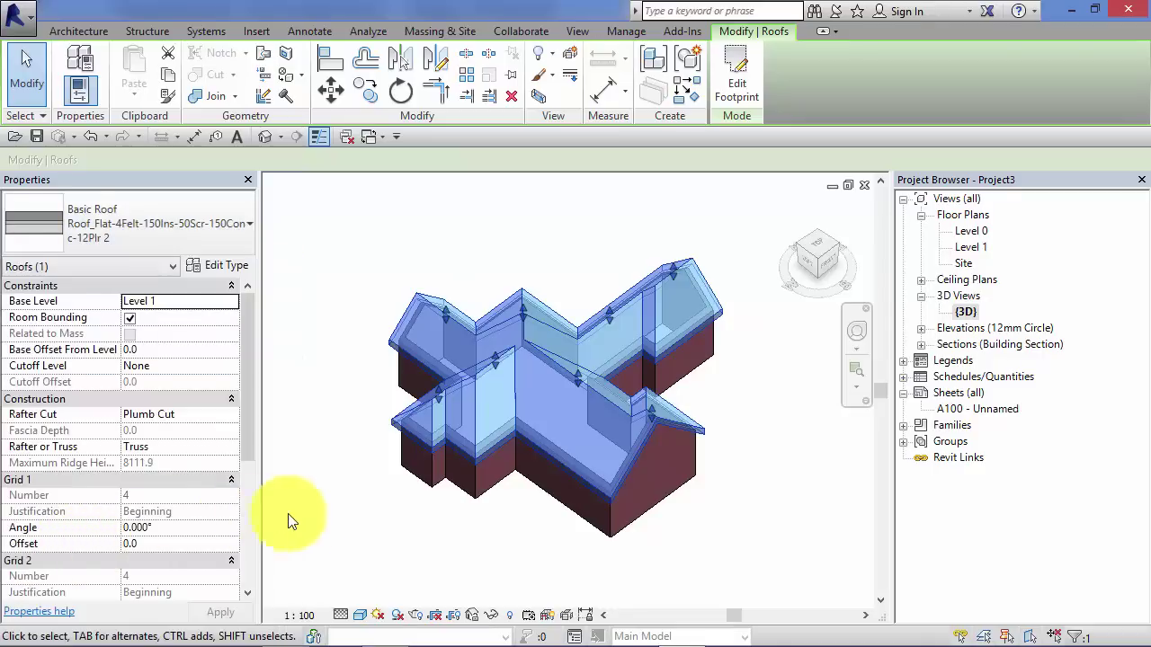
pyautogui.click(373, 516)
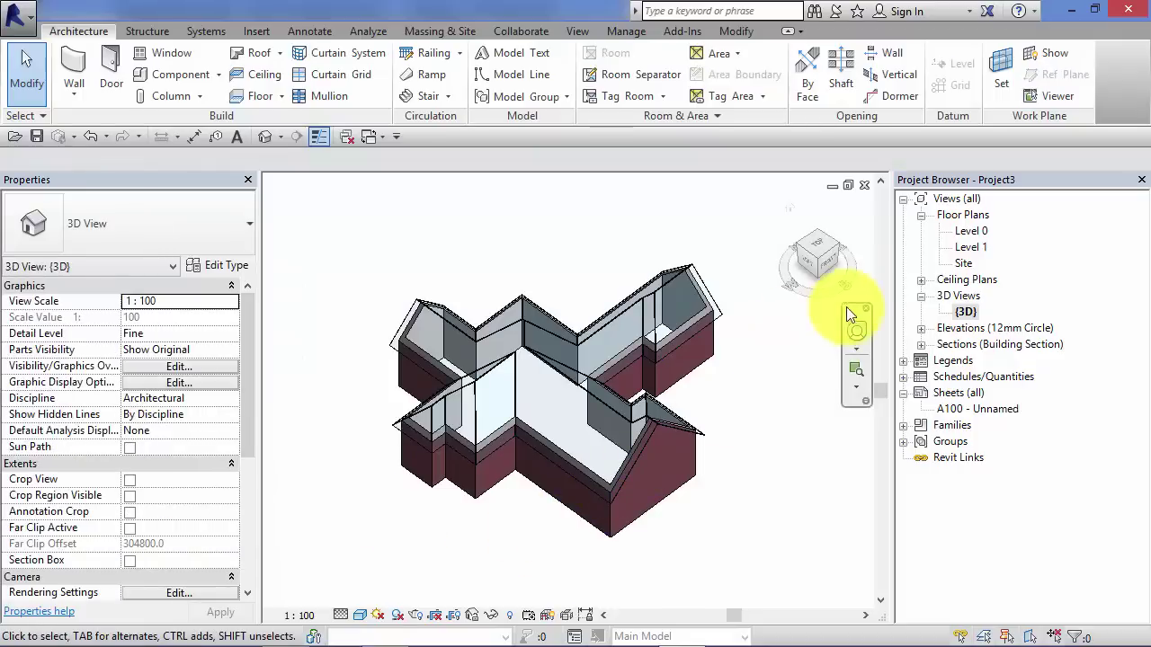
# Orbit, zoom and pan the 3D view to frame the new glazed roof.
pyautogui.click(856, 331)
pyautogui.moveTo(786, 399); pyautogui.dragTo(765, 423)
pyautogui.click(786, 350)
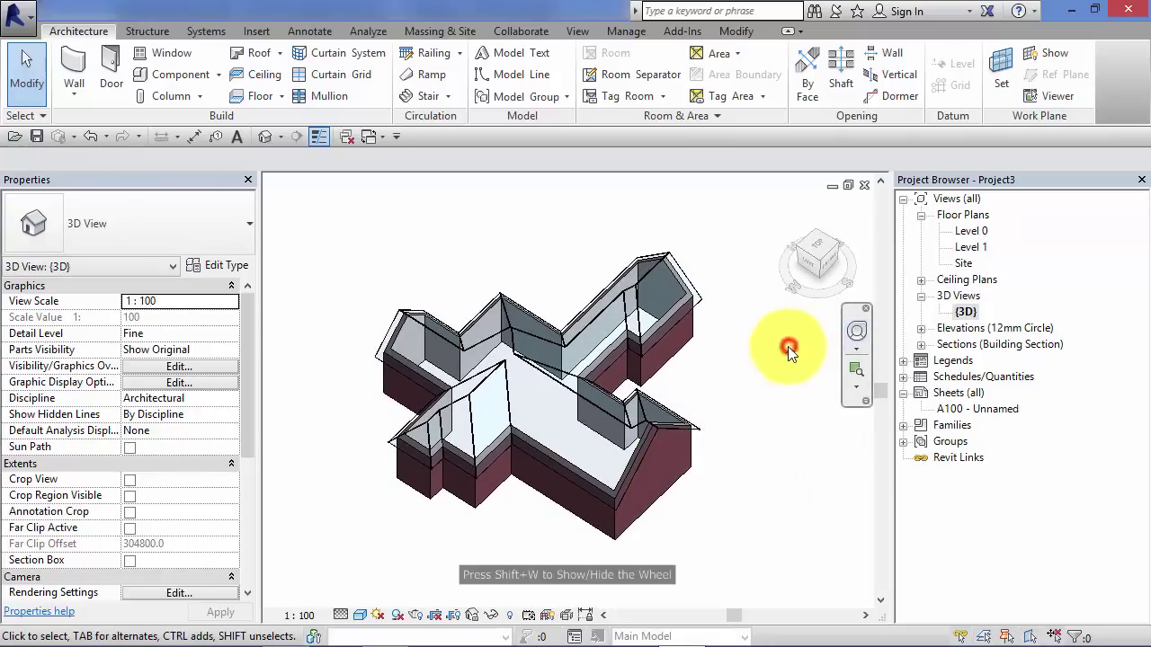
pyautogui.scroll(5, 544, 526)
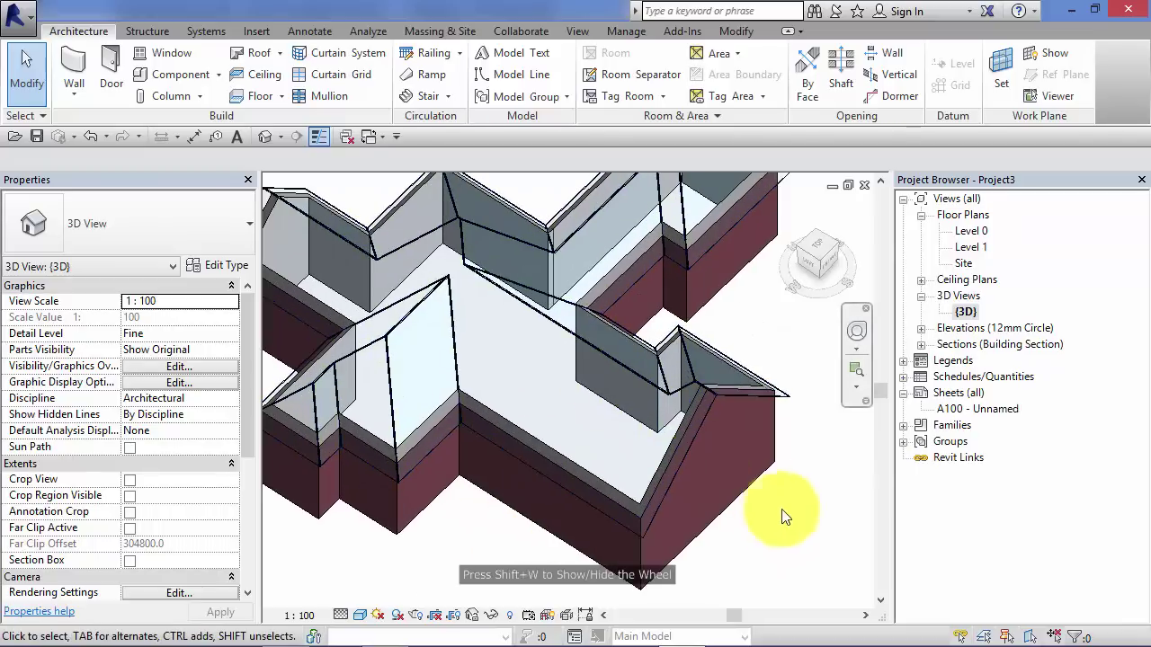
pyautogui.scroll(-2, 807, 495)
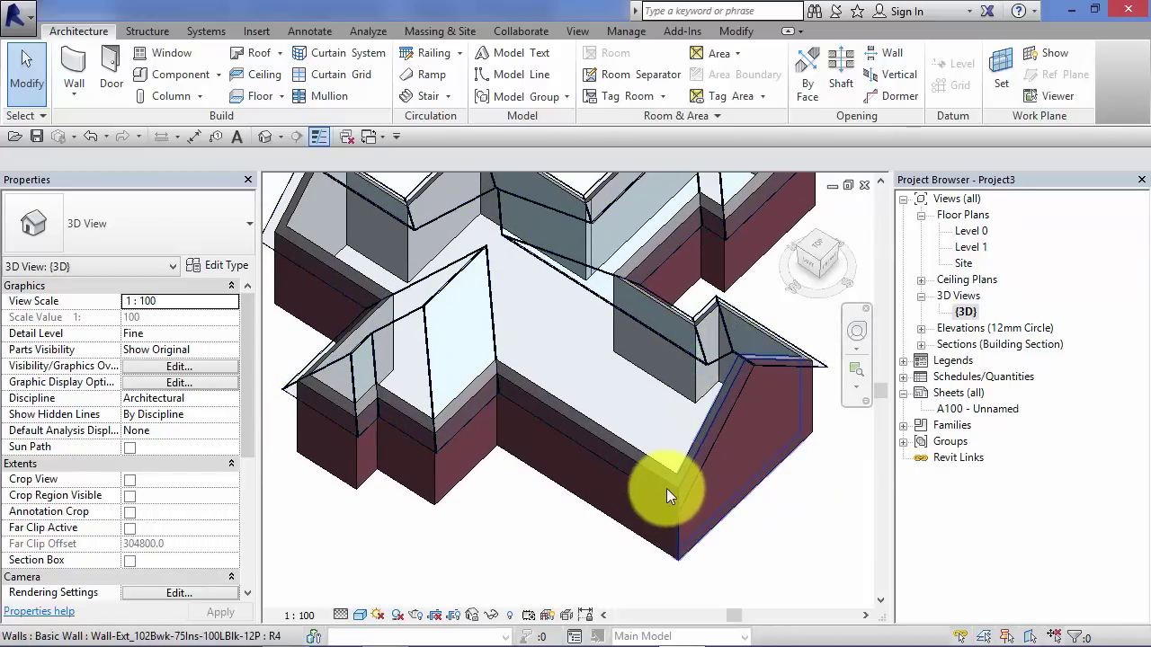
pyautogui.scroll(1, 667, 488)
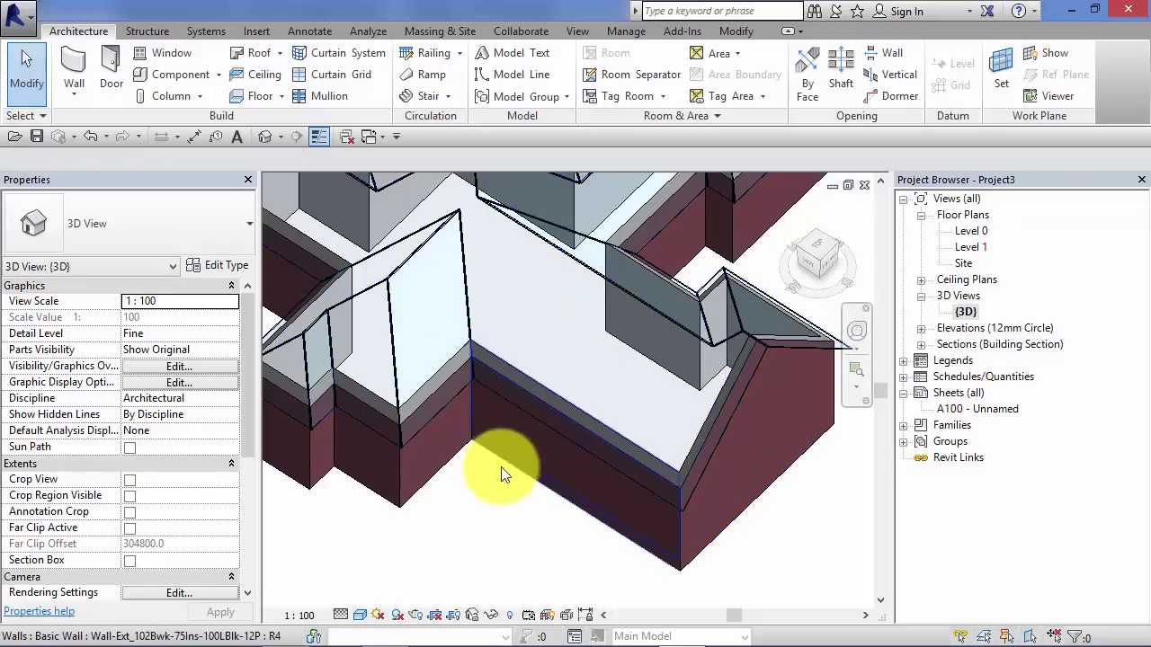
pyautogui.moveTo(506, 538); pyautogui.dragTo(518, 561, button='middle')
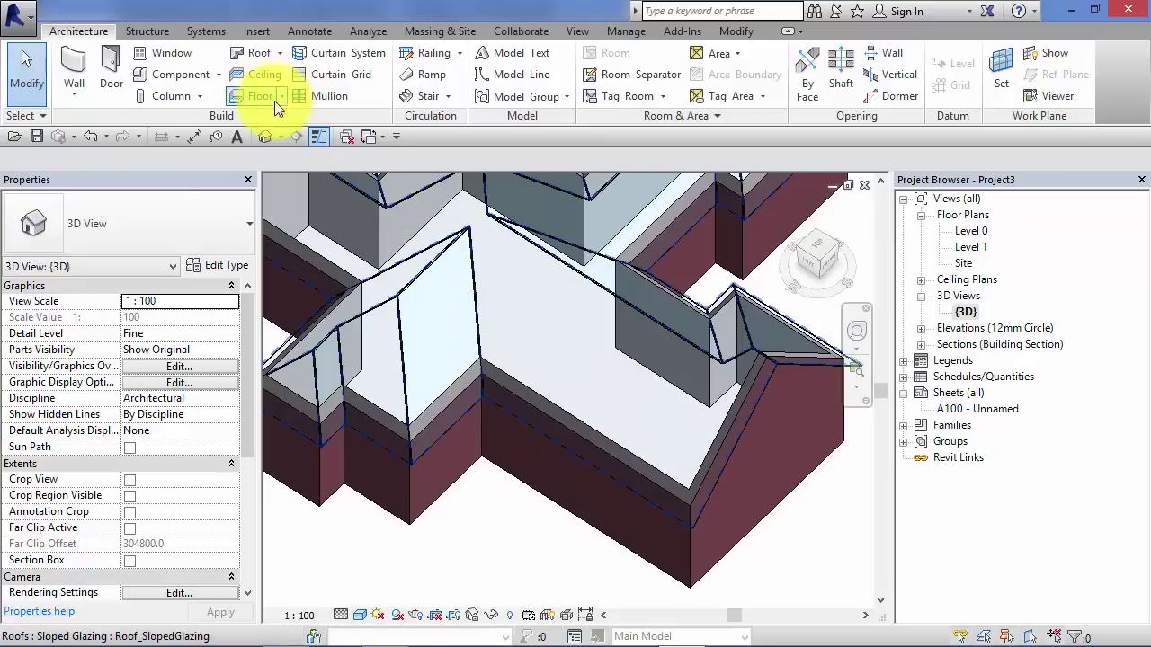
# Place curtain grid lines across and along the front wing's glazed roof at panel midpoints.
pyautogui.click(347, 73)
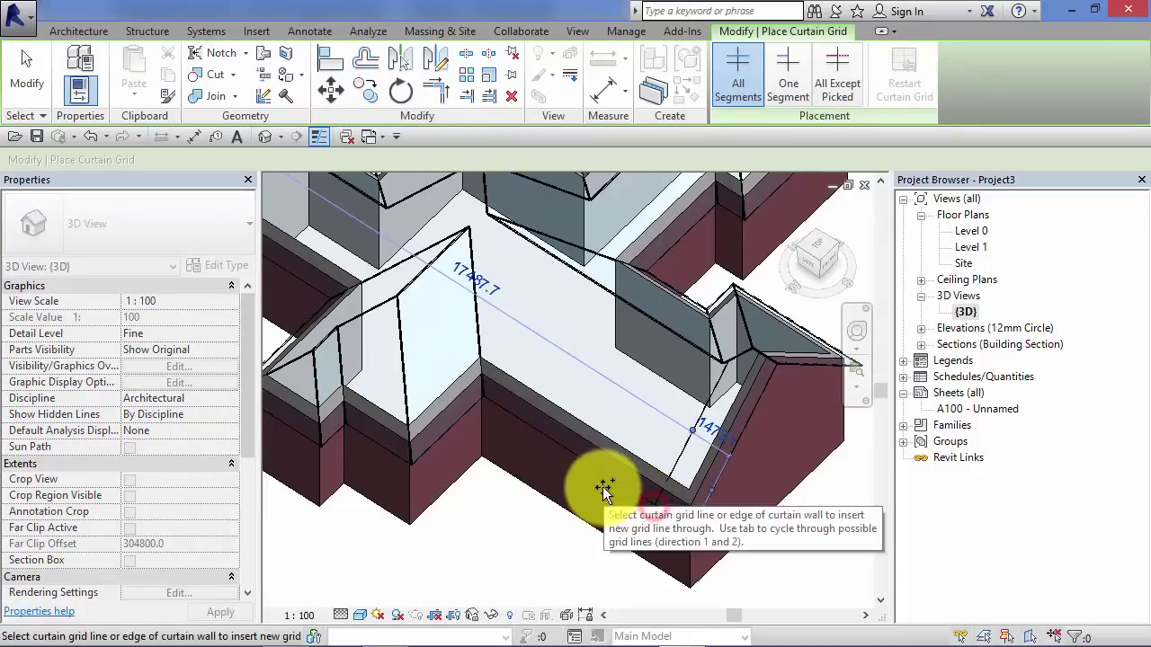
pyautogui.click(586, 464)
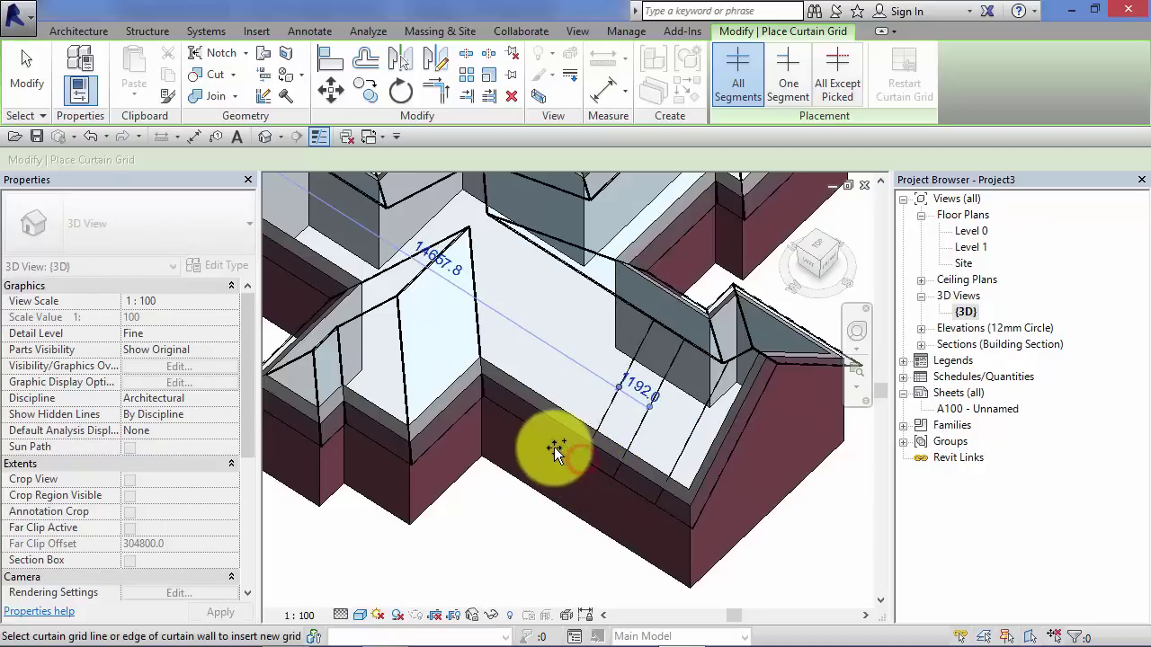
pyautogui.click(555, 441)
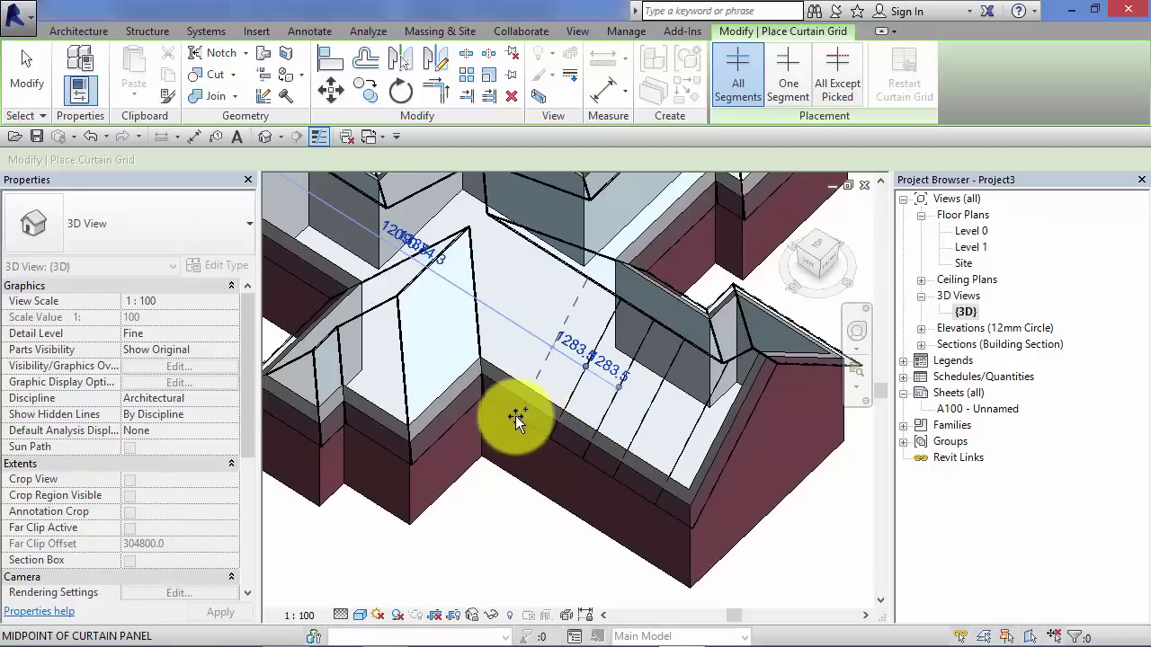
pyautogui.click(508, 411)
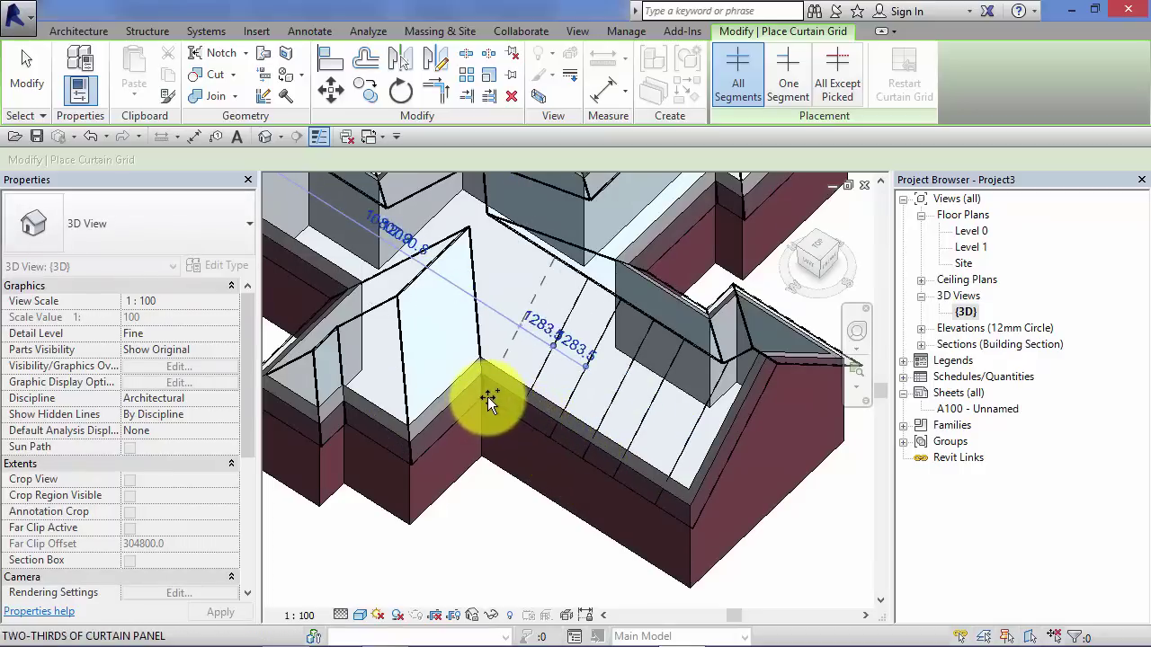
pyautogui.scroll(4, 492, 396)
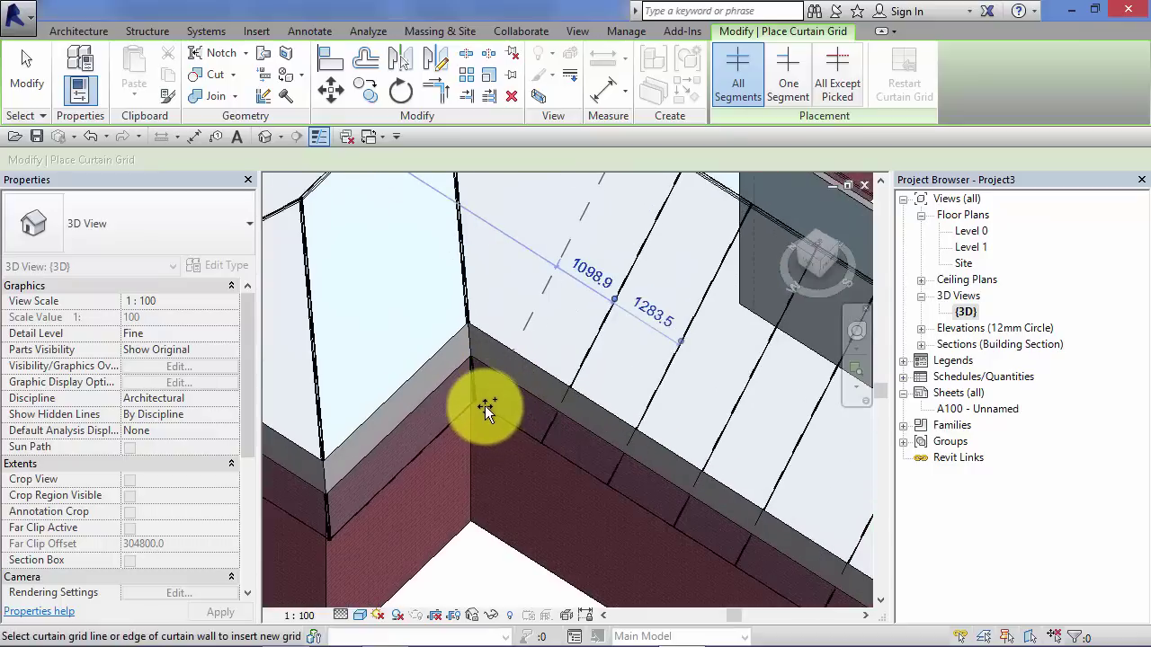
pyautogui.click(487, 407)
pyautogui.scroll(-5, 487, 407)
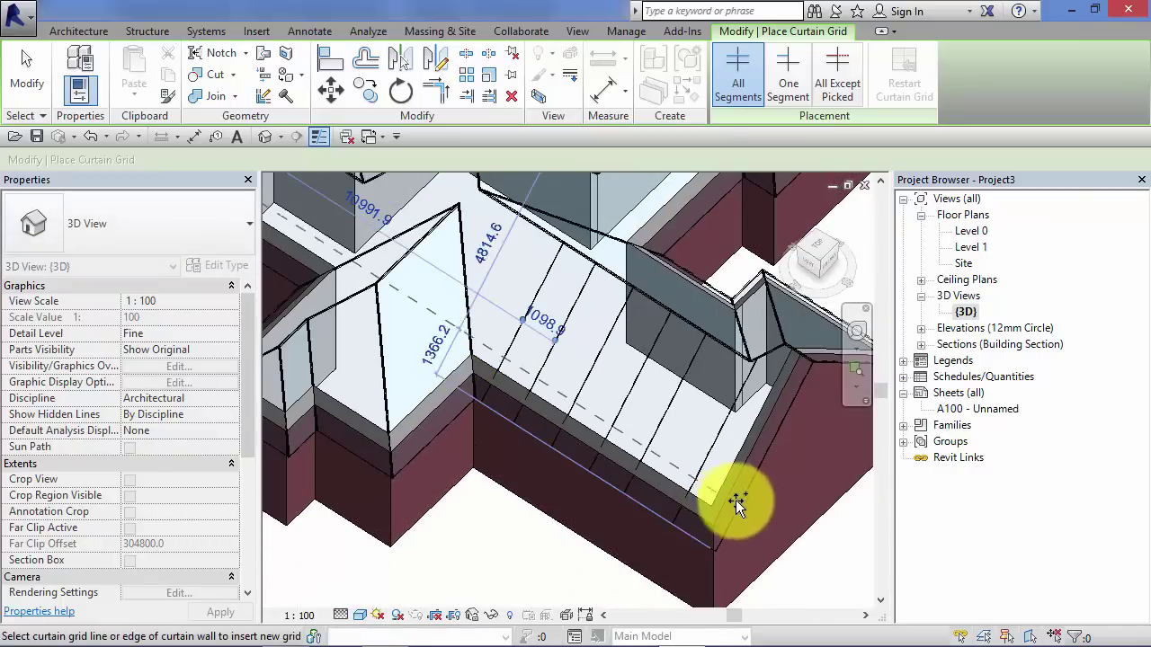
pyautogui.click(742, 497)
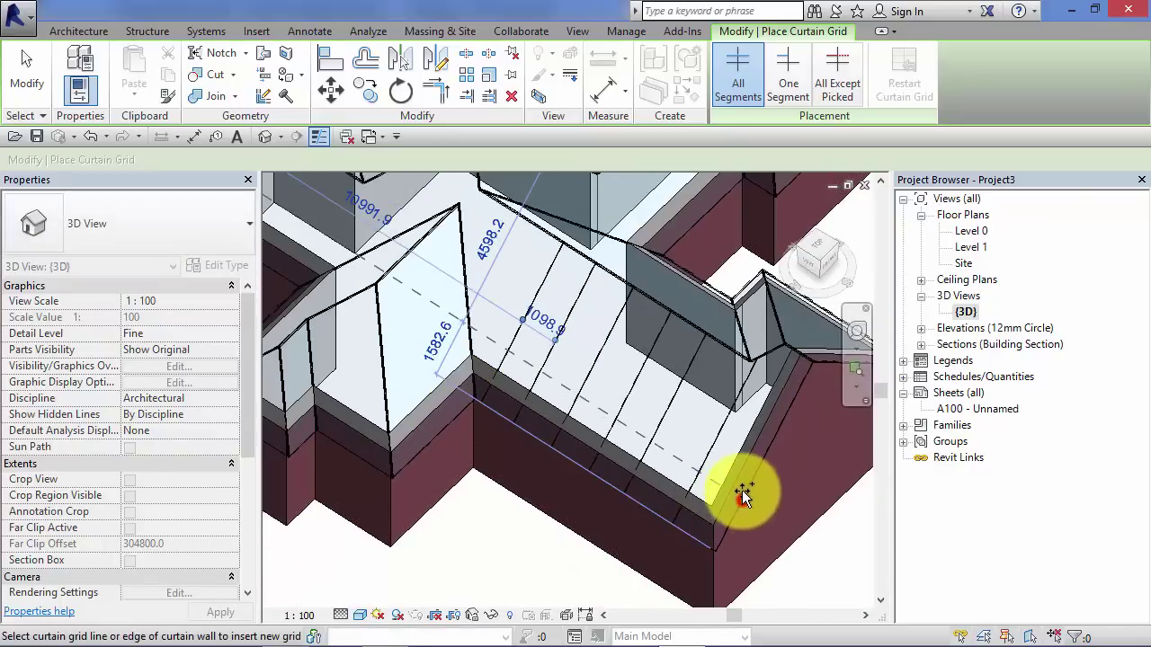
pyautogui.click(791, 406)
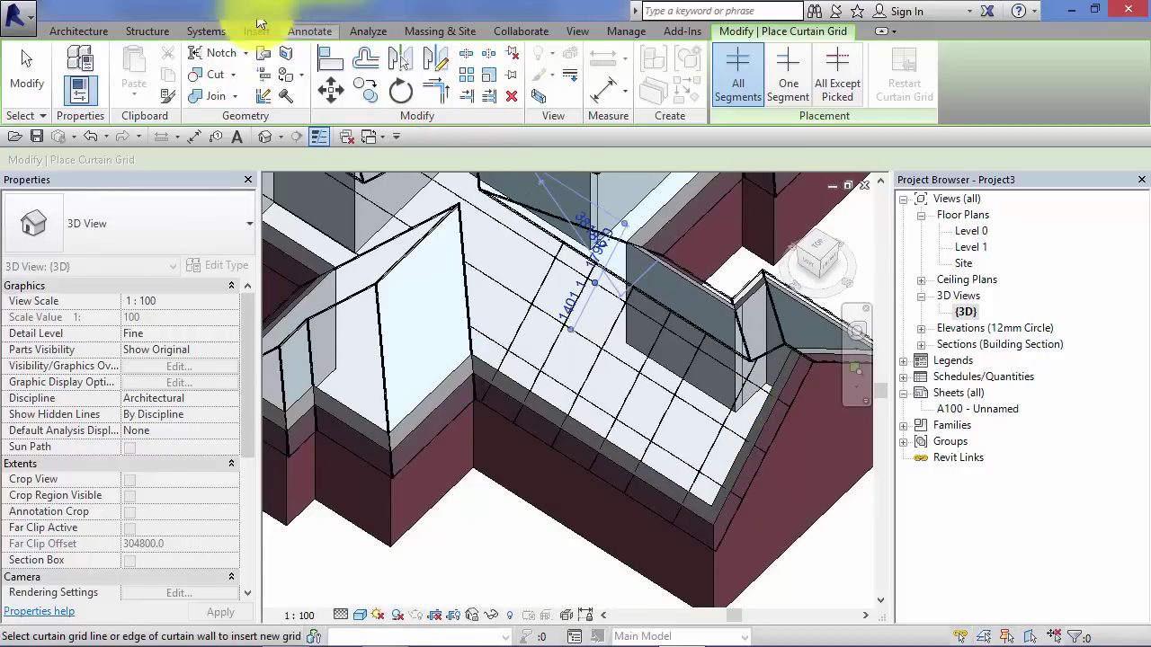
pyautogui.click(74, 27)
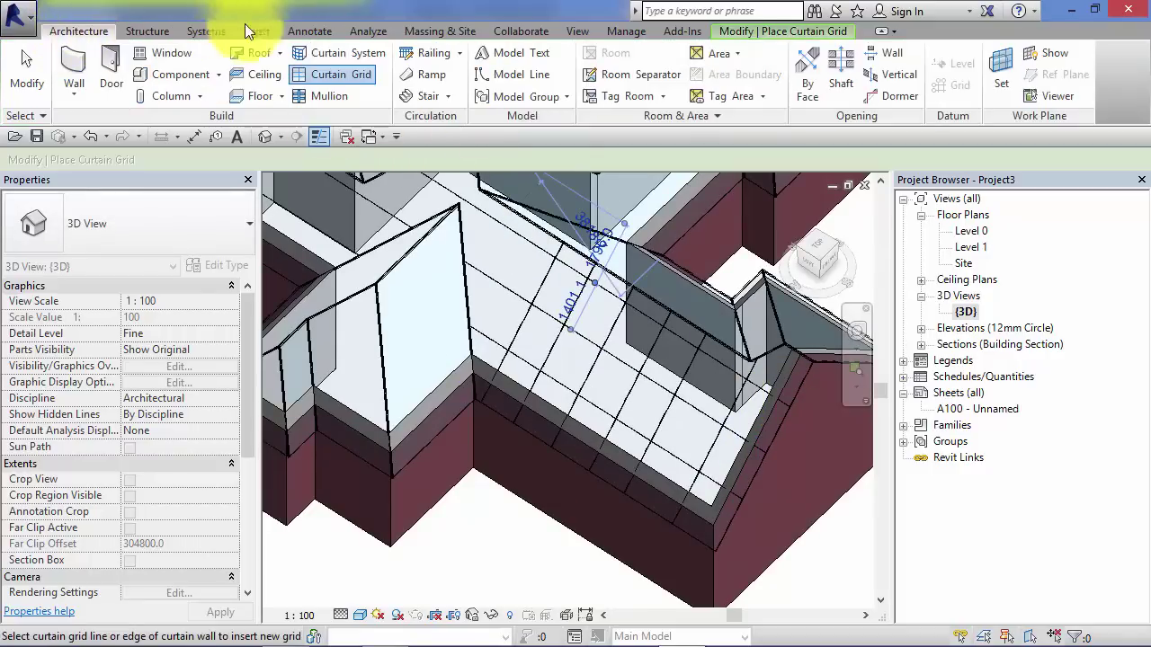
# Add 50x150mm rectangular mullions to two grid lines, then to all roof grid lines at once.
pyautogui.click(330, 95)
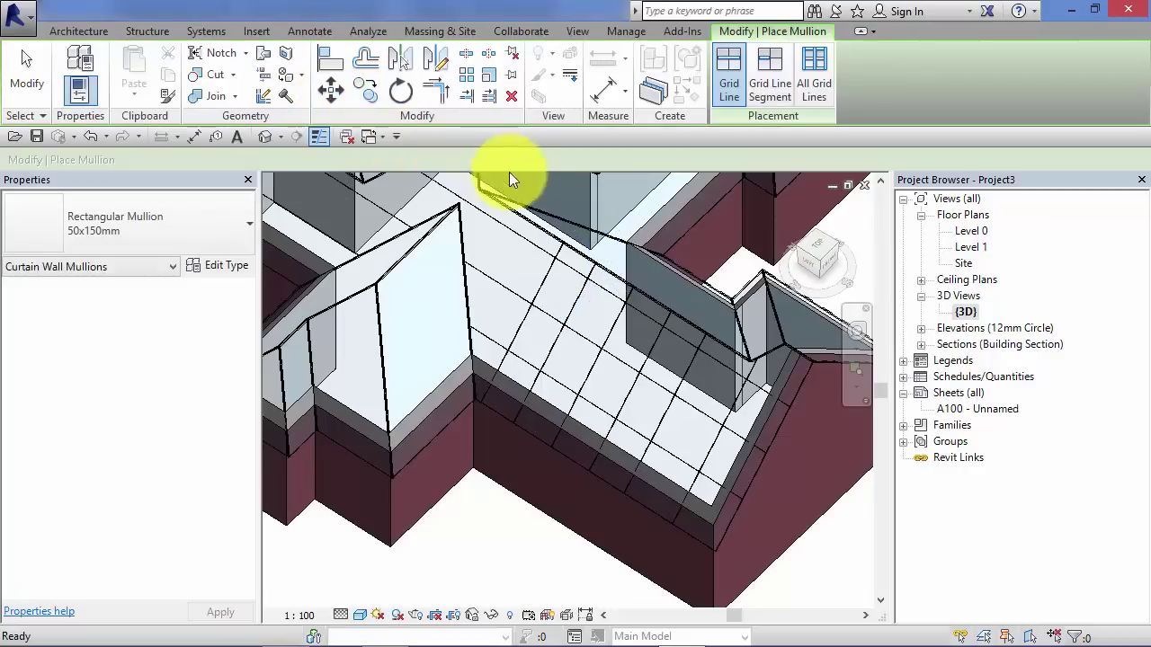
pyautogui.click(591, 329)
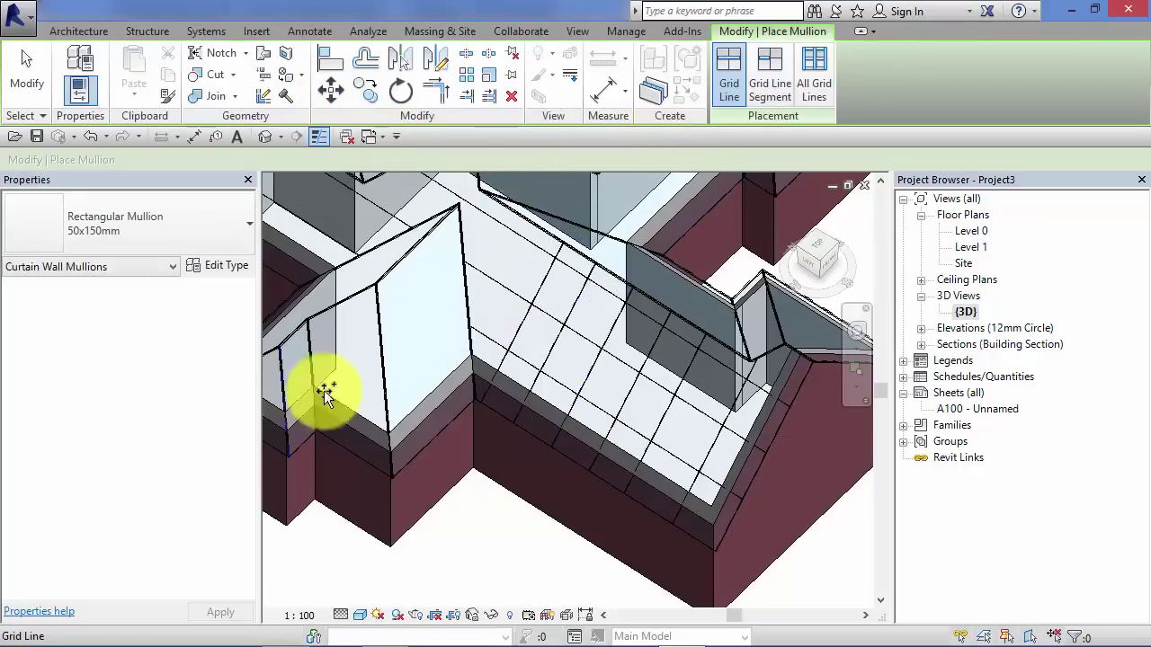
pyautogui.click(278, 334)
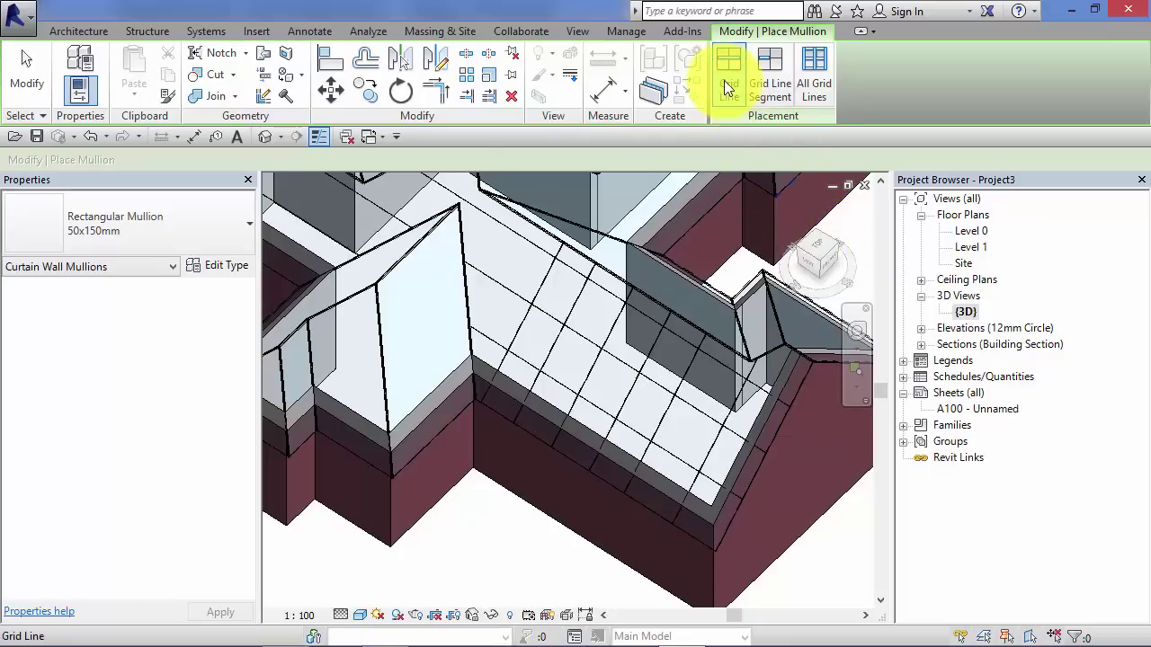
pyautogui.click(809, 79)
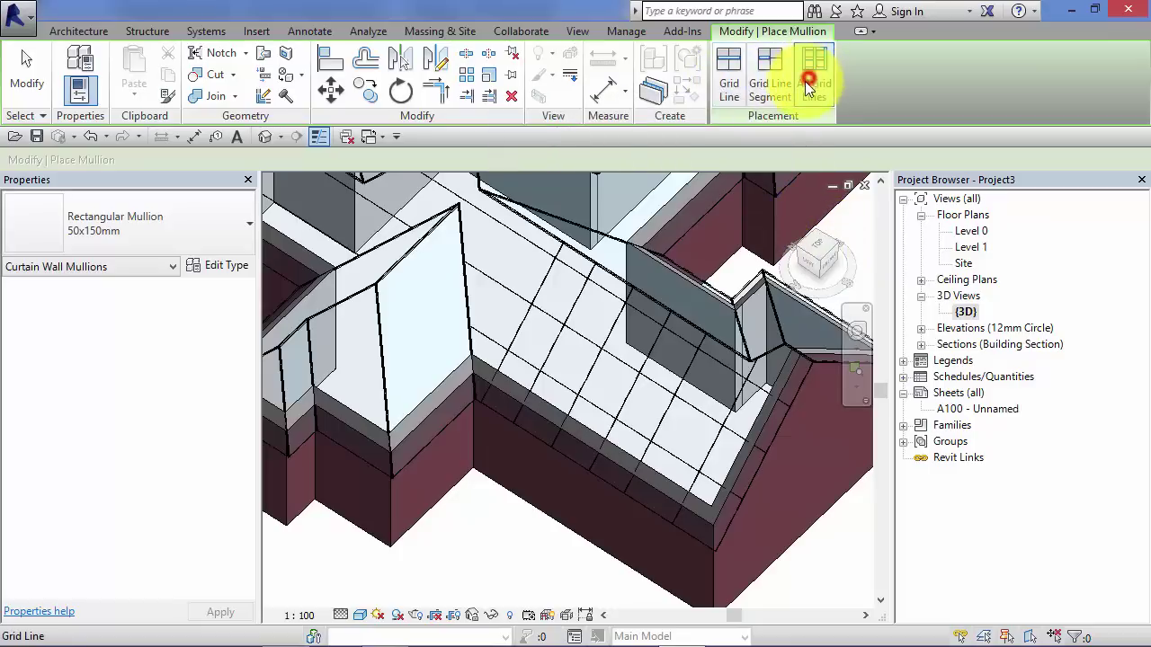
pyautogui.click(654, 387)
pyautogui.keyDown('shift'); pyautogui.moveTo(719, 503); pyautogui.dragTo(768, 510, button='middle'); pyautogui.keyUp('shift')
pyautogui.scroll(3, 769, 510)
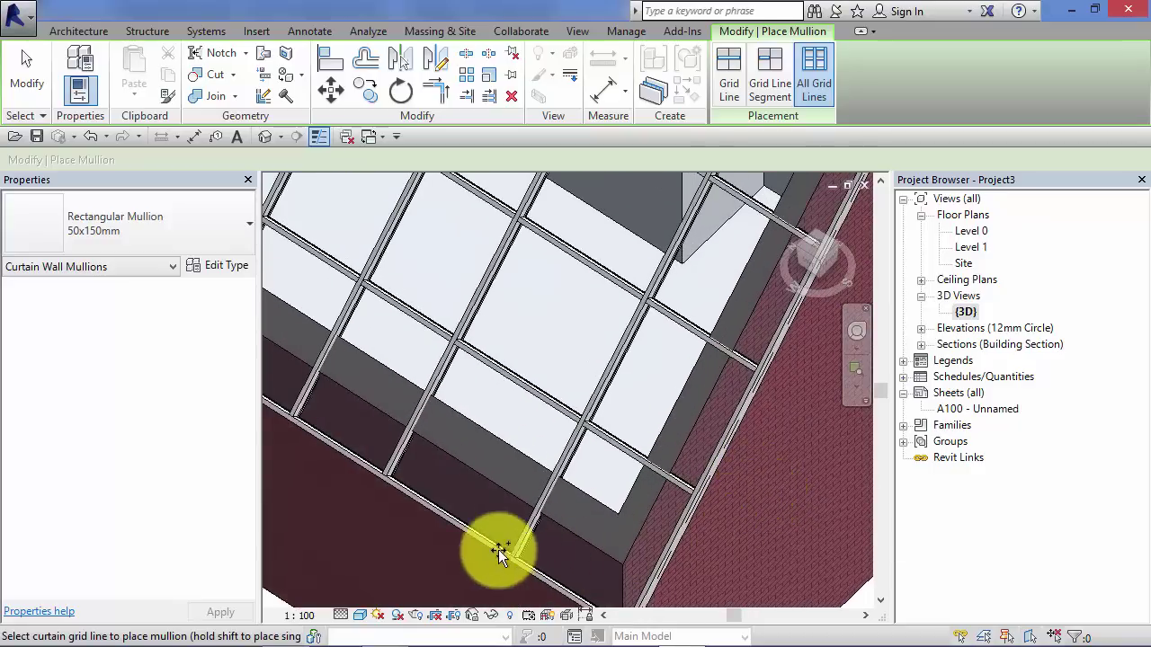
pyautogui.scroll(-5, 624, 352)
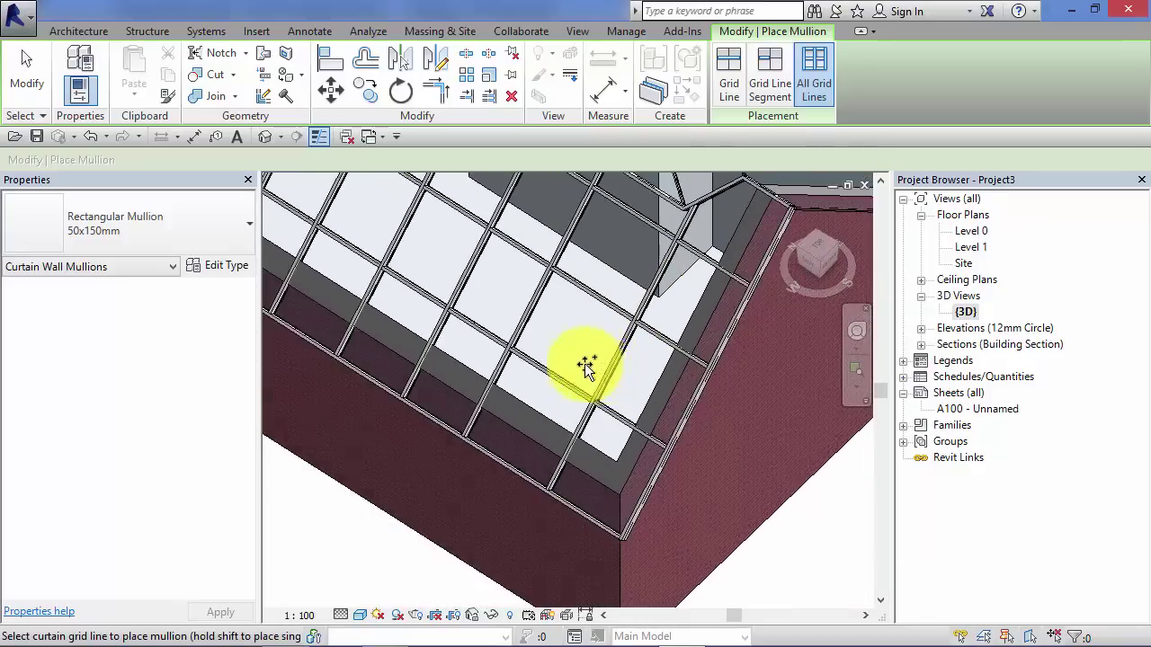
# Orbit and pan with the navigation wheel to frame the whole house and its mullioned roof.
pyautogui.click(856, 331)
pyautogui.moveTo(779, 411); pyautogui.dragTo(703, 373)
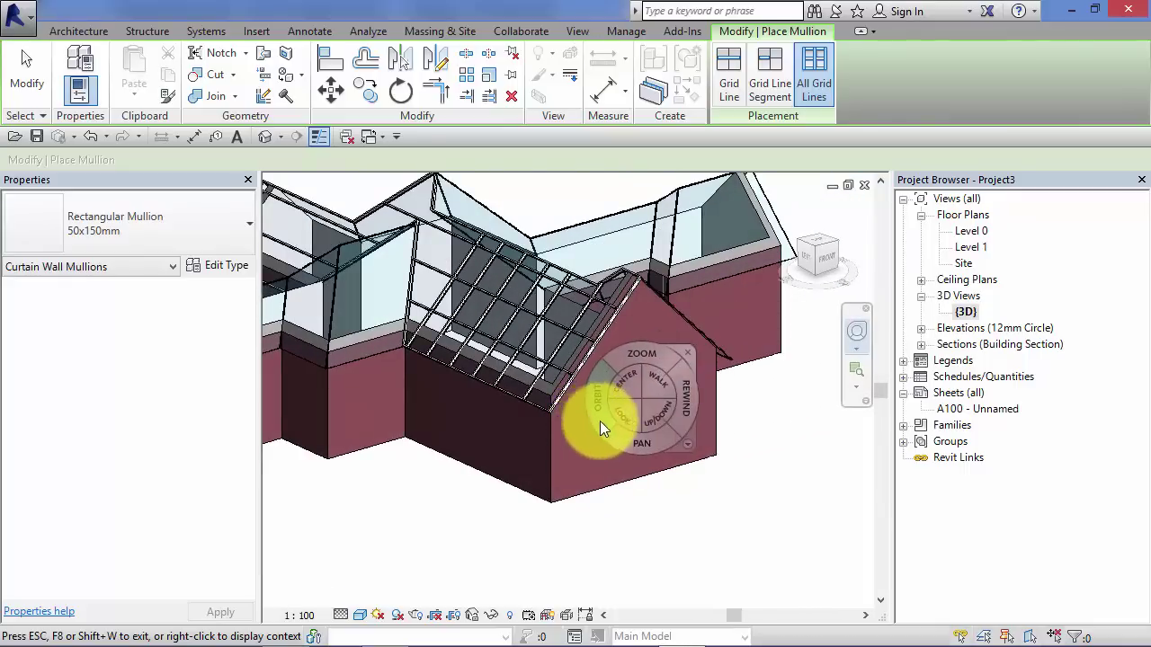
pyautogui.moveTo(601, 423); pyautogui.dragTo(680, 483)
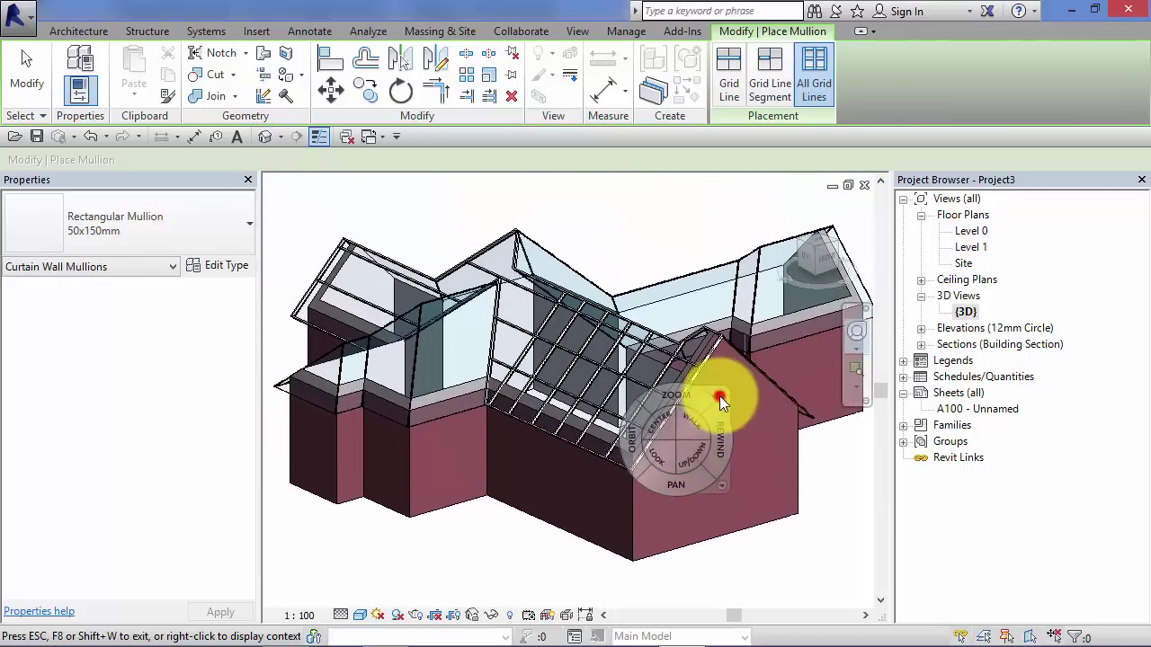